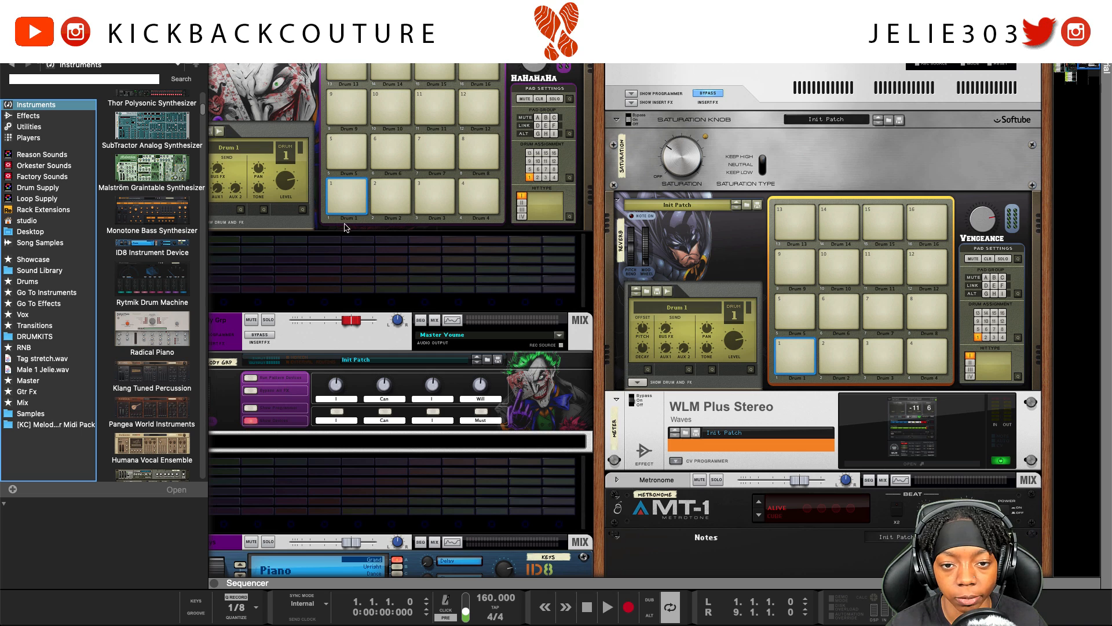
# Step: Add an ID8 Instrument Device to the third rack column and duplicate it until there are five ID8s
pyautogui.click(149, 246)
pyautogui.moveTo(148, 246)
pyautogui.mouseDown()
pyautogui.moveTo(822, 288)
pyautogui.moveTo(1052, 227)
pyautogui.mouseUp()
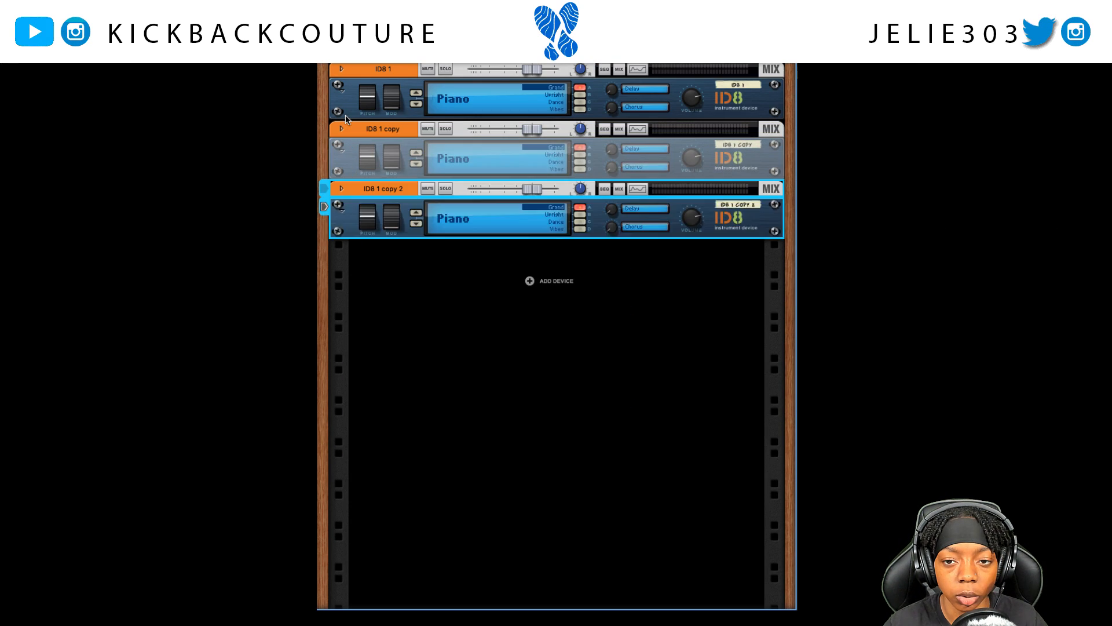
pyautogui.hotkey('ctrl', 'd')
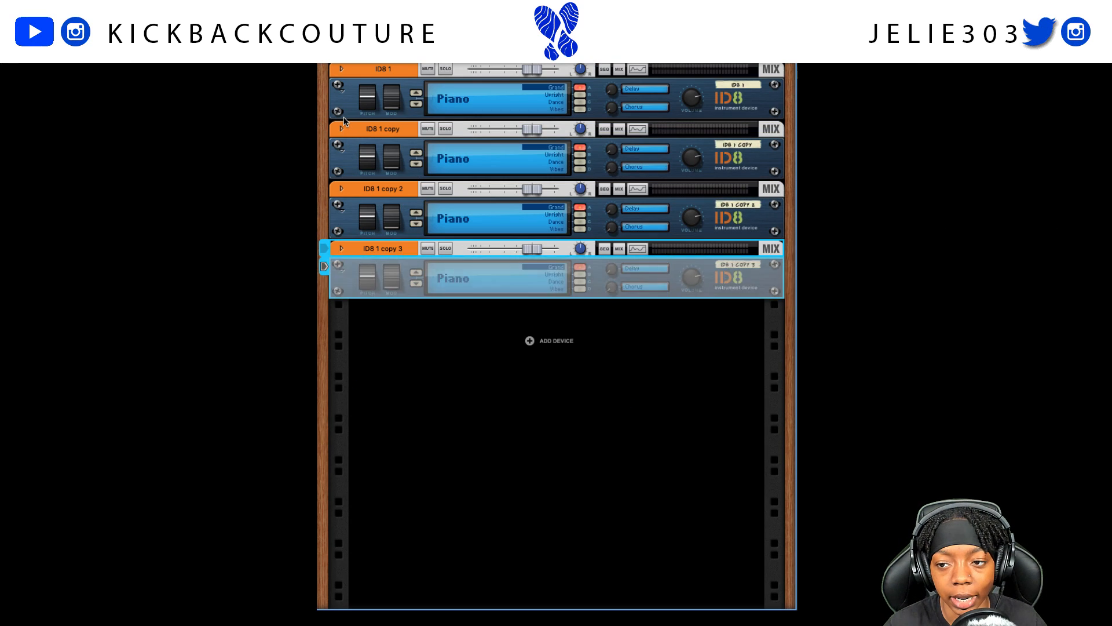
pyautogui.hotkey('ctrl', 'd')
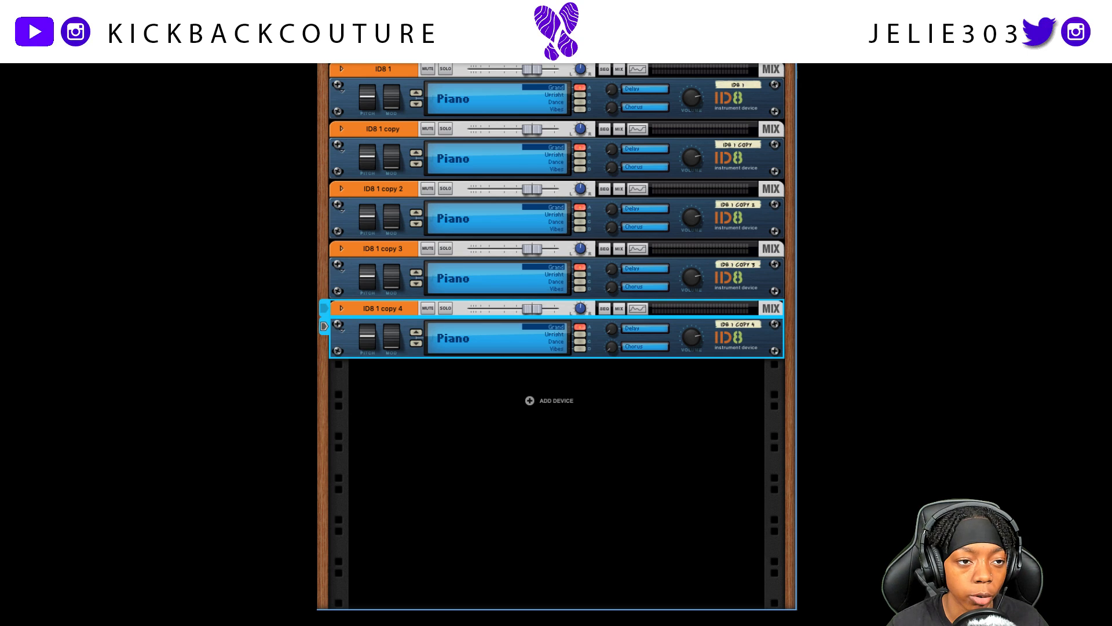
pyautogui.click(430, 418)
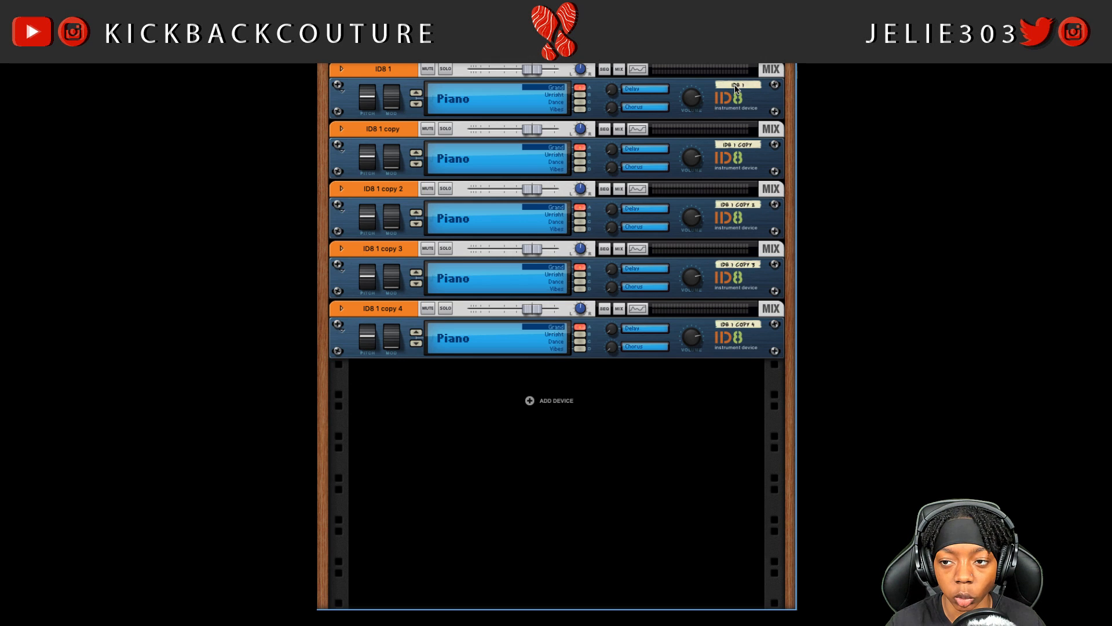
# Step: Rename the fifth ID8 in the new stack as Scale and the fourth as Bass
pyautogui.doubleClick(736, 325)
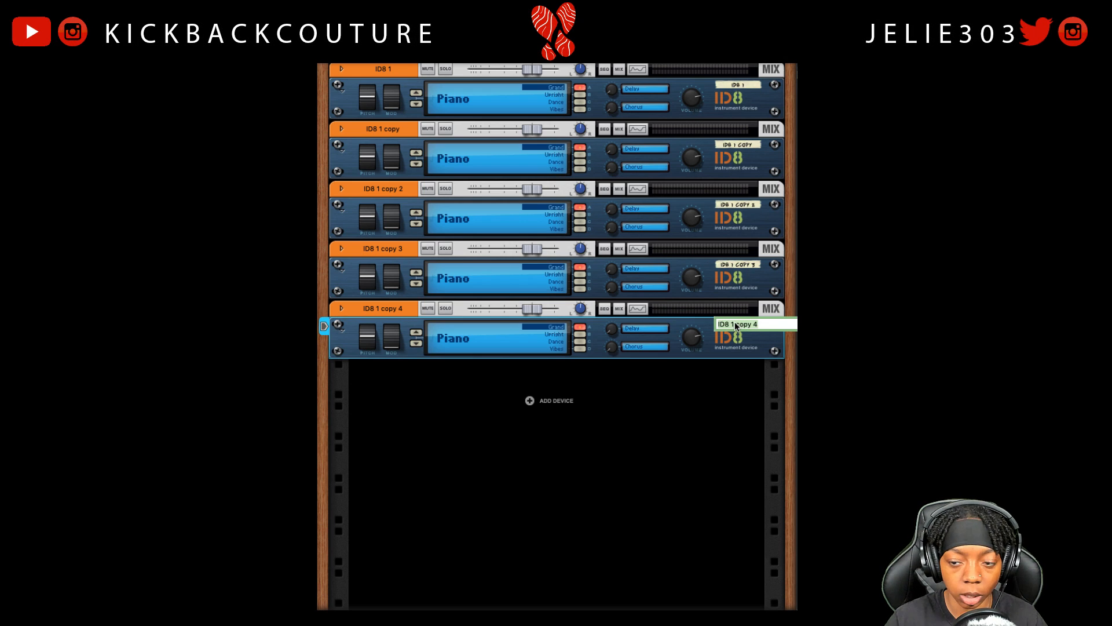
pyautogui.write('s')
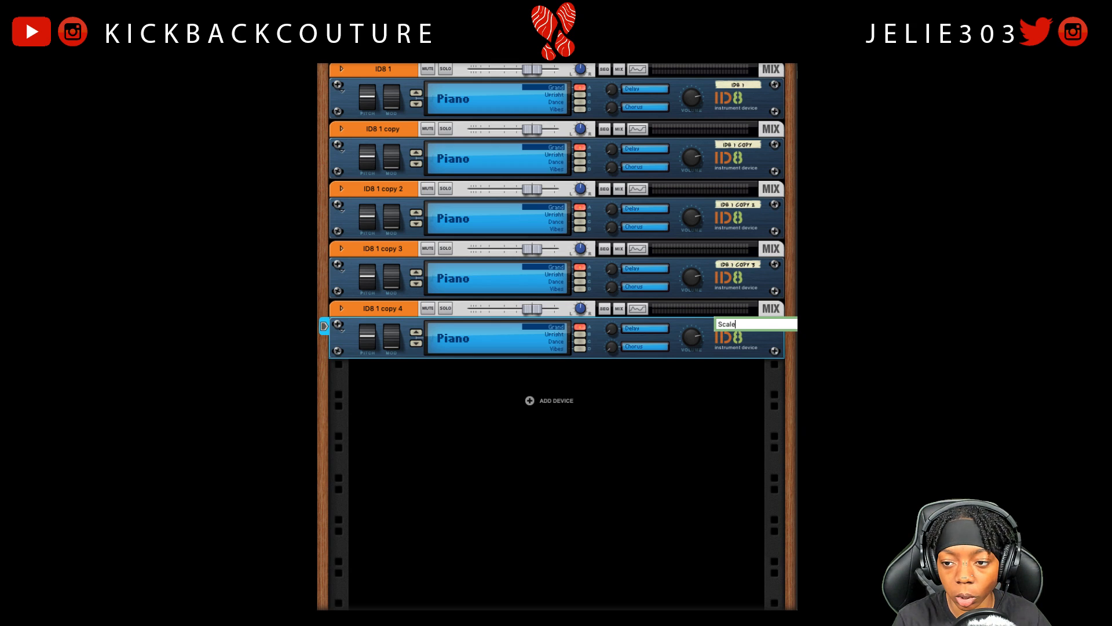
pyautogui.write('cale')
pyautogui.press('Return')
pyautogui.doubleClick(747, 265)
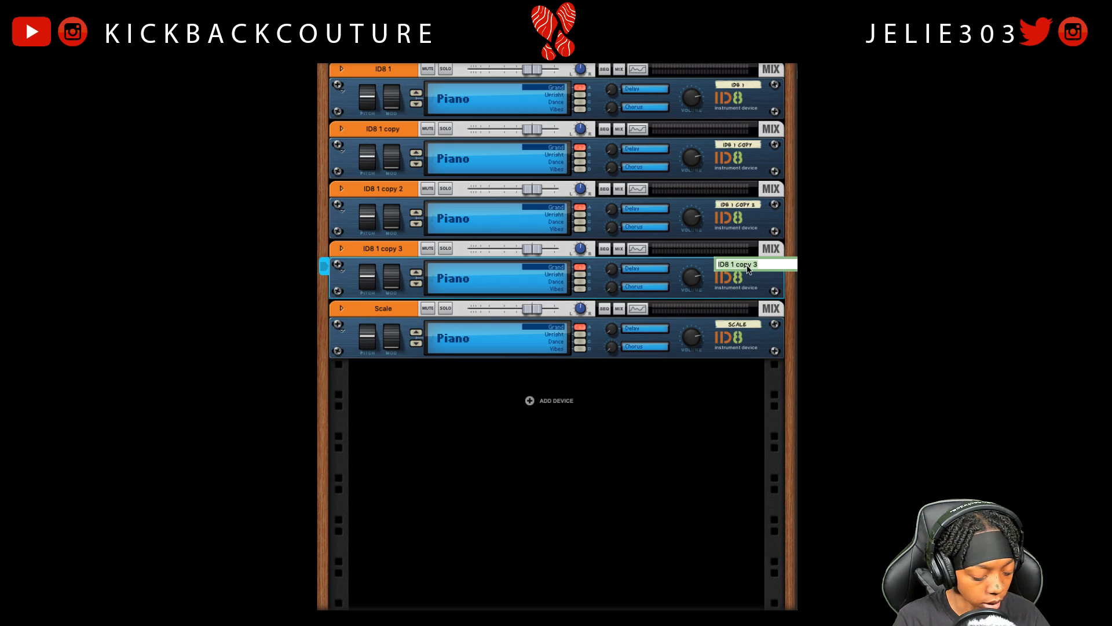
pyautogui.write('Bass')
pyautogui.press('Return')
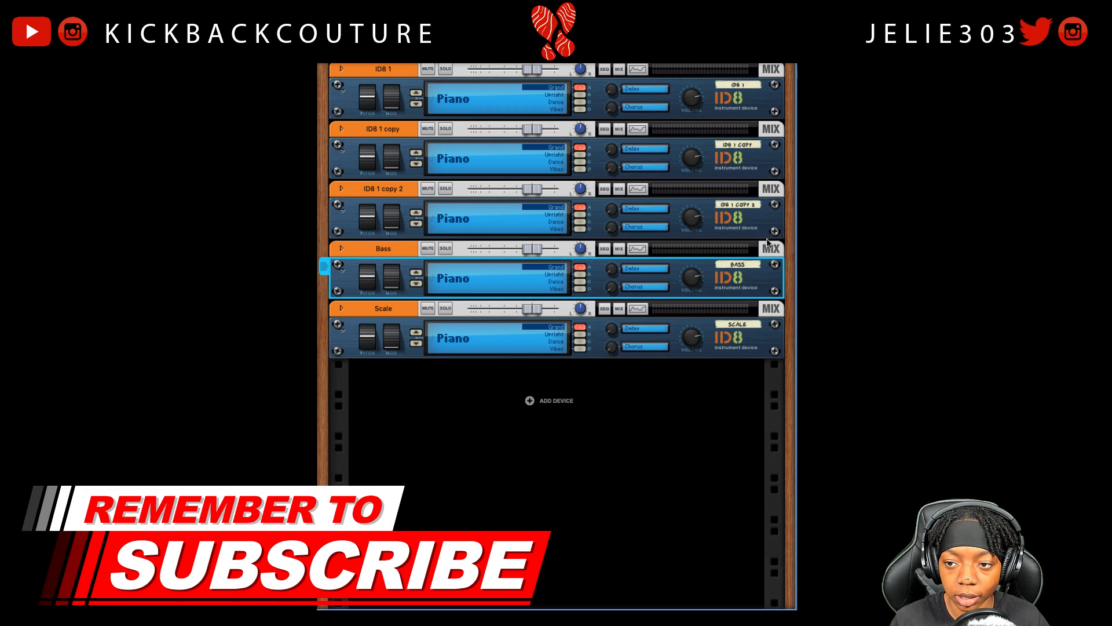
# Step: Rename the third ID8 in the new stack as Arp
pyautogui.doubleClick(742, 206)
pyautogui.press('BackSpace')
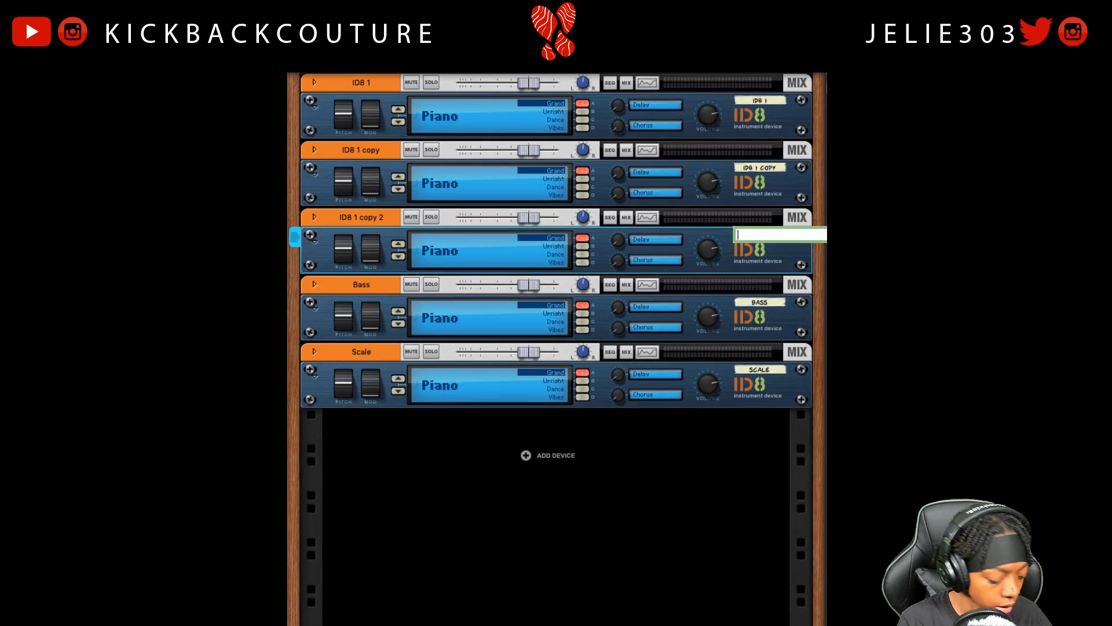
pyautogui.write('Key')
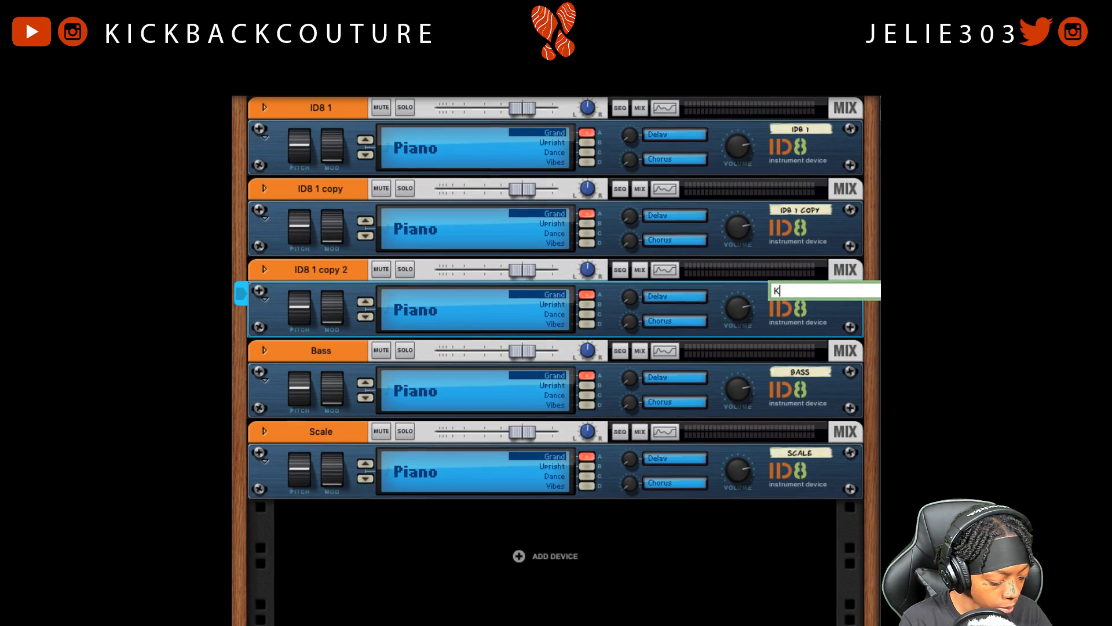
pyautogui.press('BackSpace')
pyautogui.press('BackSpace')
pyautogui.press('BackSpace')
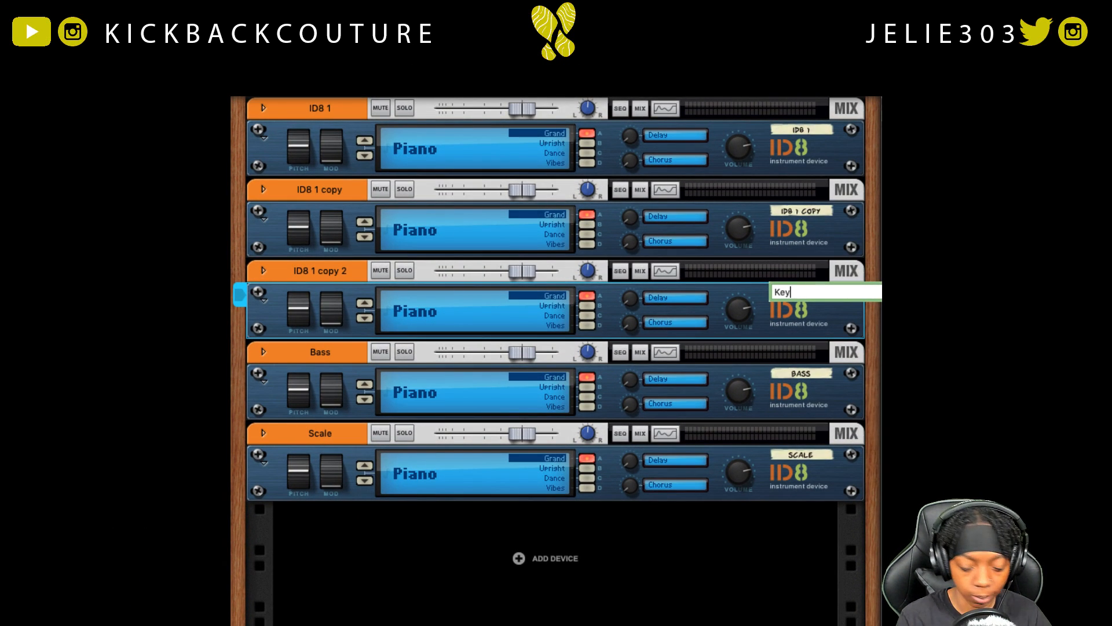
pyautogui.write('Arp')
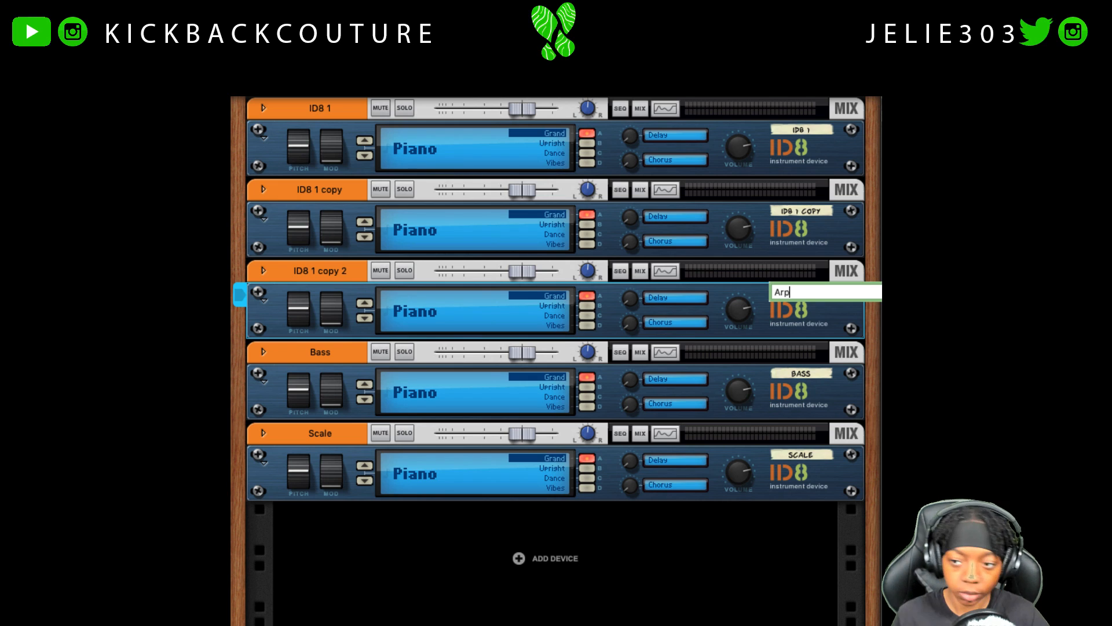
pyautogui.press('Return')
# Step: Rename the second ID8 as Key 2 and the first ID8 as Kets
pyautogui.doubleClick(802, 210)
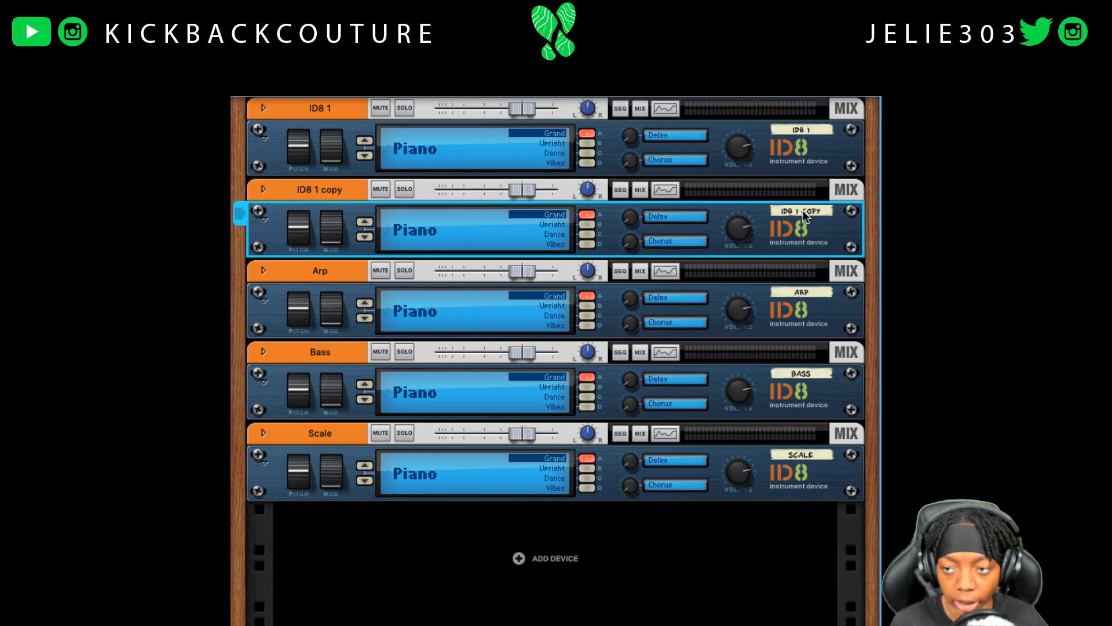
pyautogui.write('Key 2')
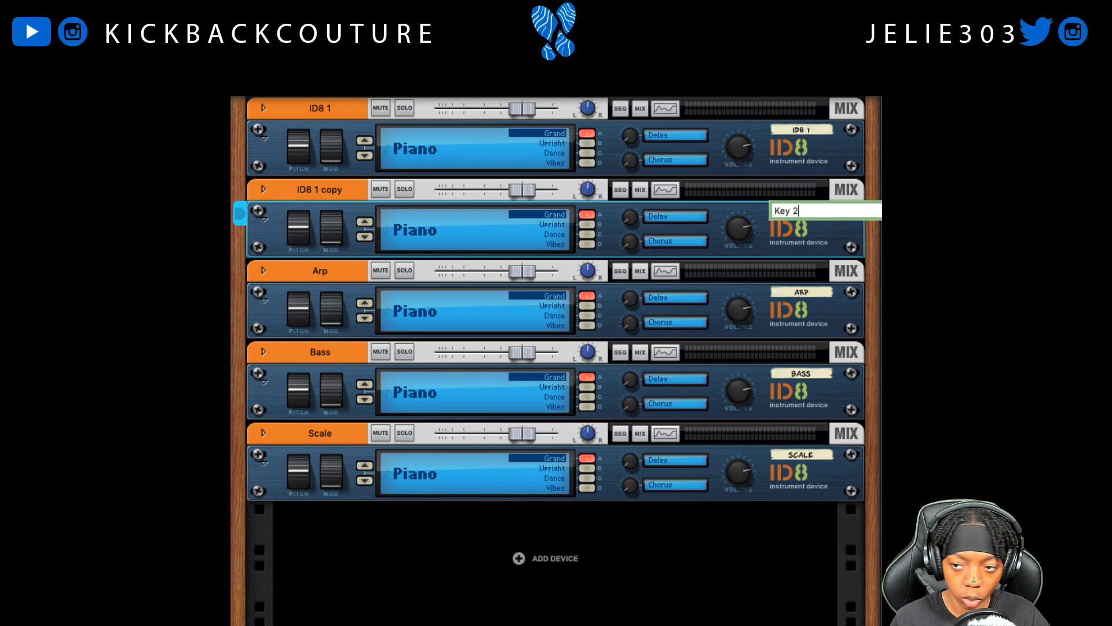
pyautogui.press('Return')
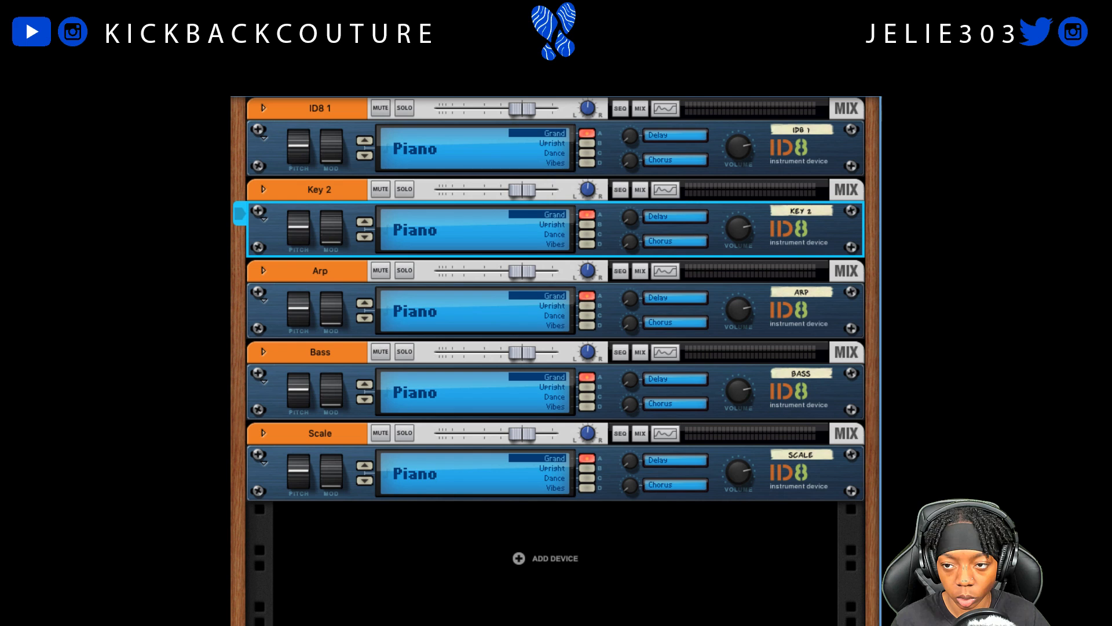
pyautogui.click(817, 131)
pyautogui.doubleClick(815, 129)
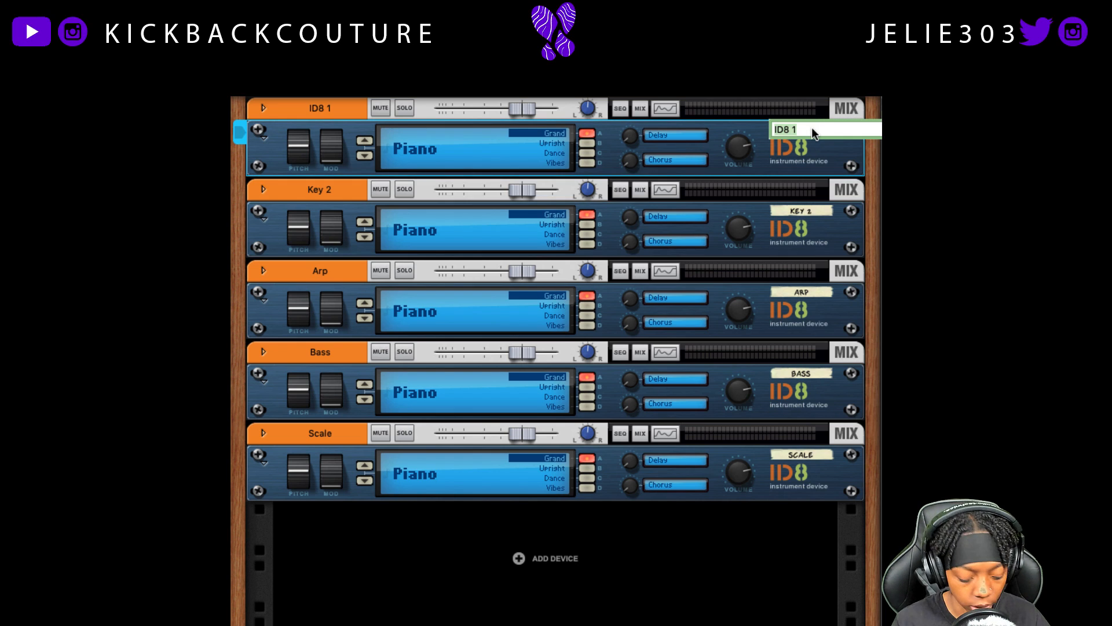
pyautogui.write('Kets')
pyautogui.press('Return')
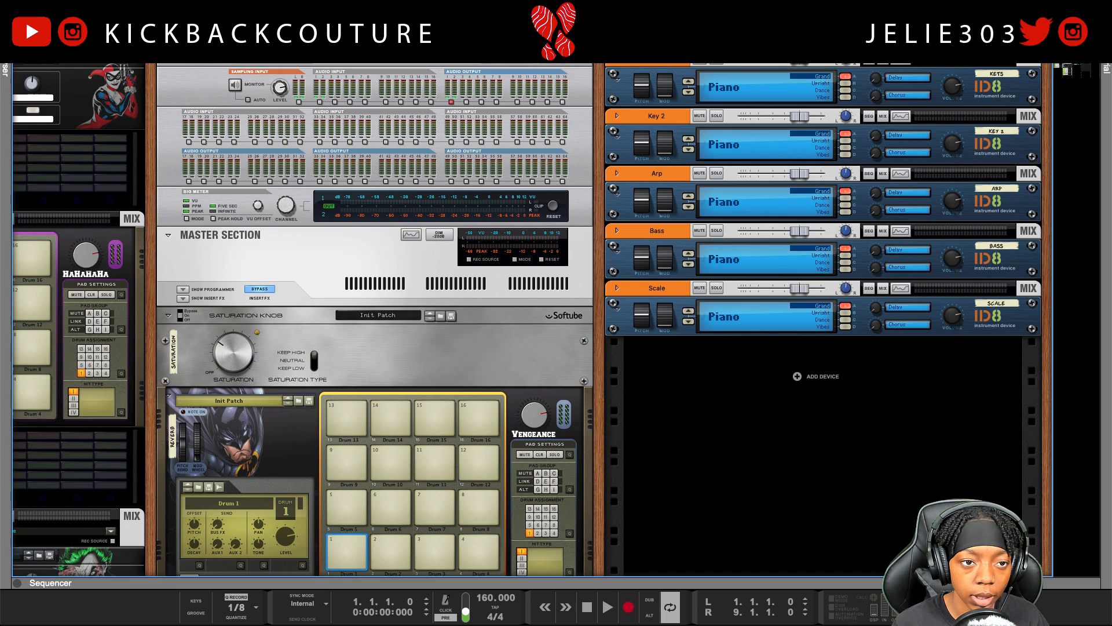
# Step: Add a Scales & Chords player to the Scale ID8 from the device browser, and hide the browser
pyautogui.press('F3')
pyautogui.click(56, 137)
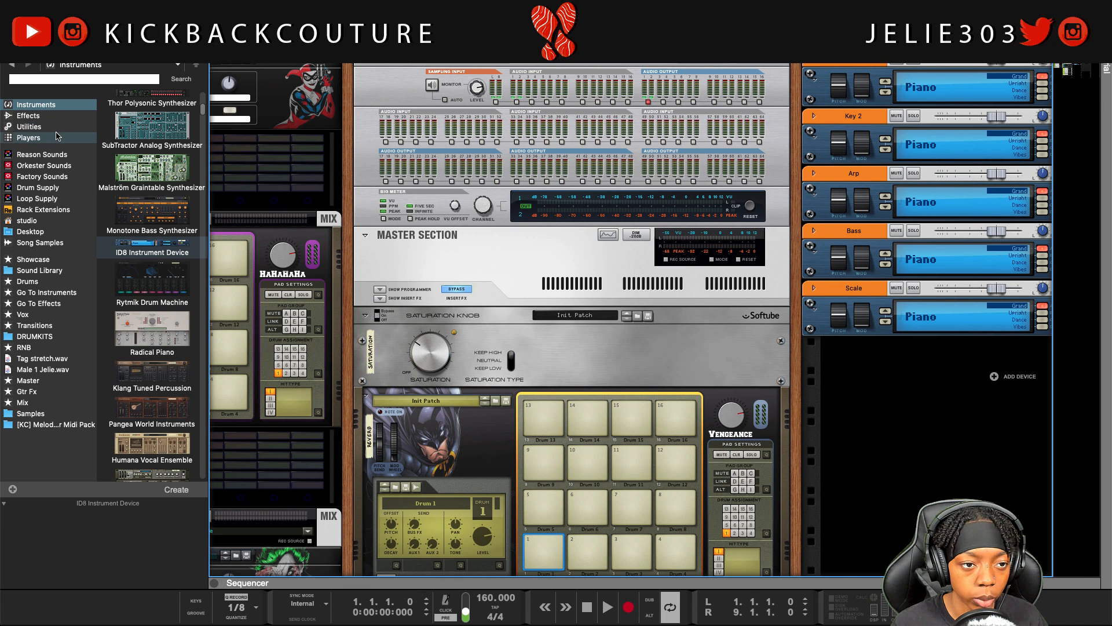
pyautogui.moveTo(152, 113); pyautogui.dragTo(957, 297)
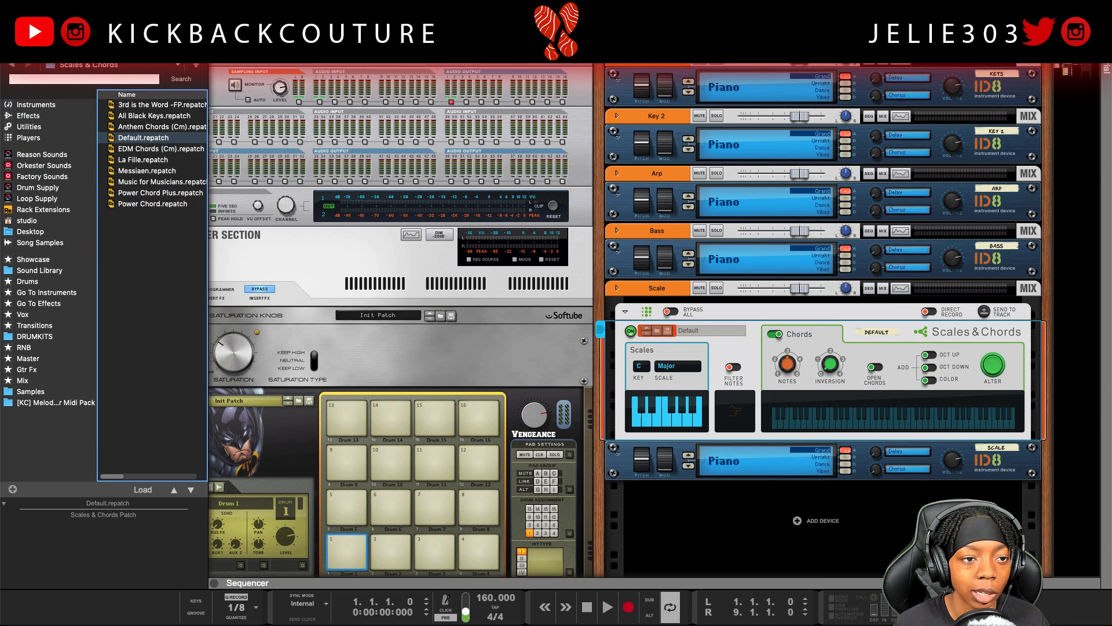
pyautogui.press('F3')
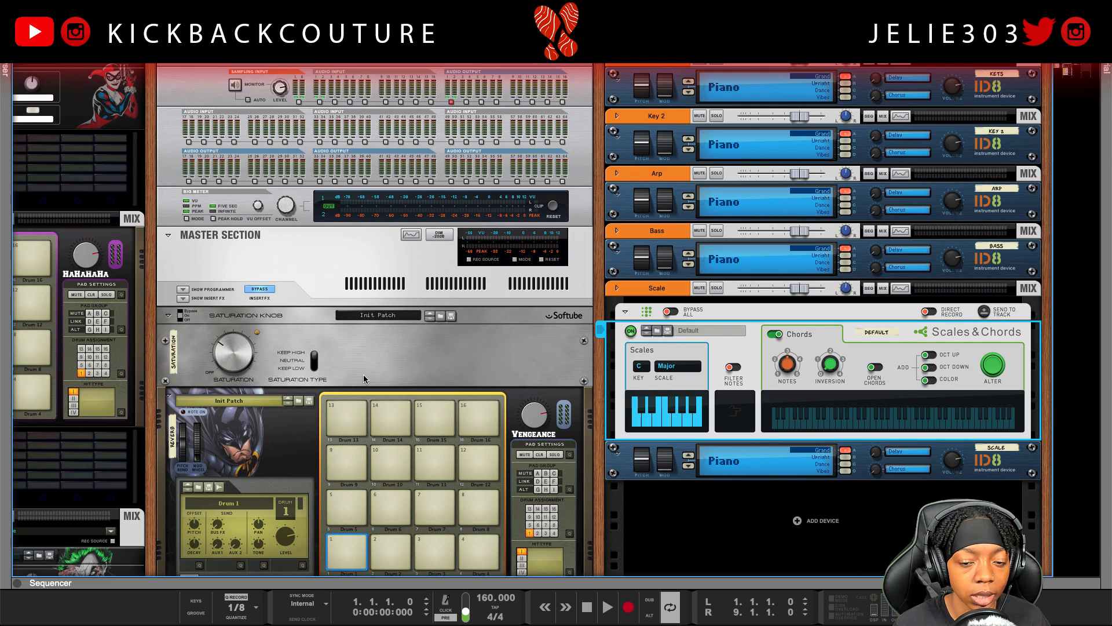
# Step: Set the Scales & Chords player's key to Eb and its scale to Minor
pyautogui.click(641, 369)
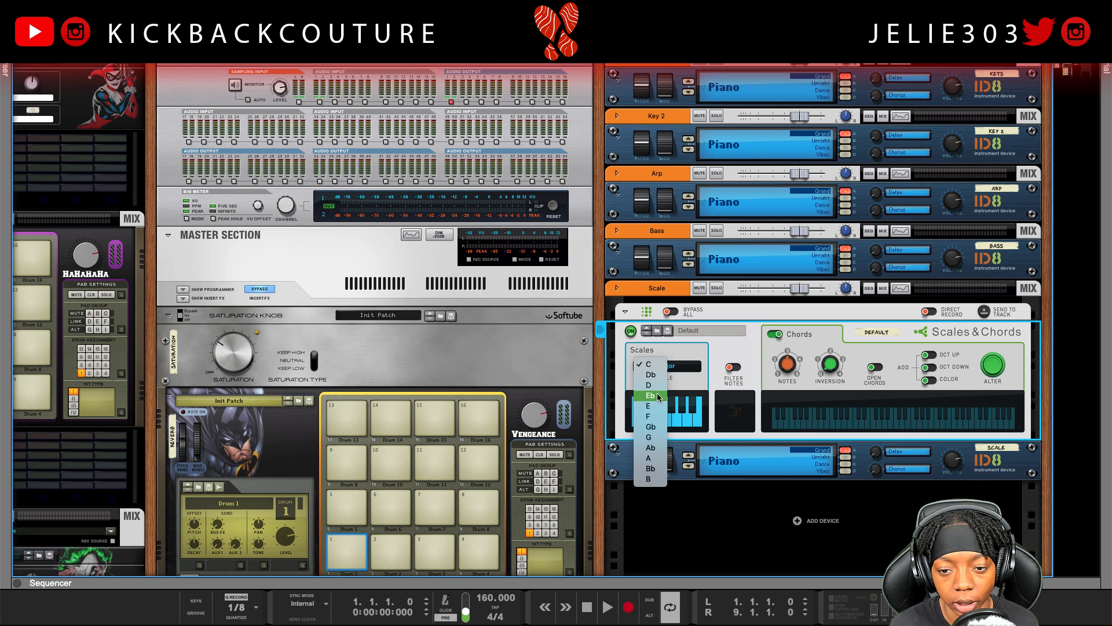
pyautogui.click(650, 396)
pyautogui.click(680, 368)
pyautogui.click(699, 378)
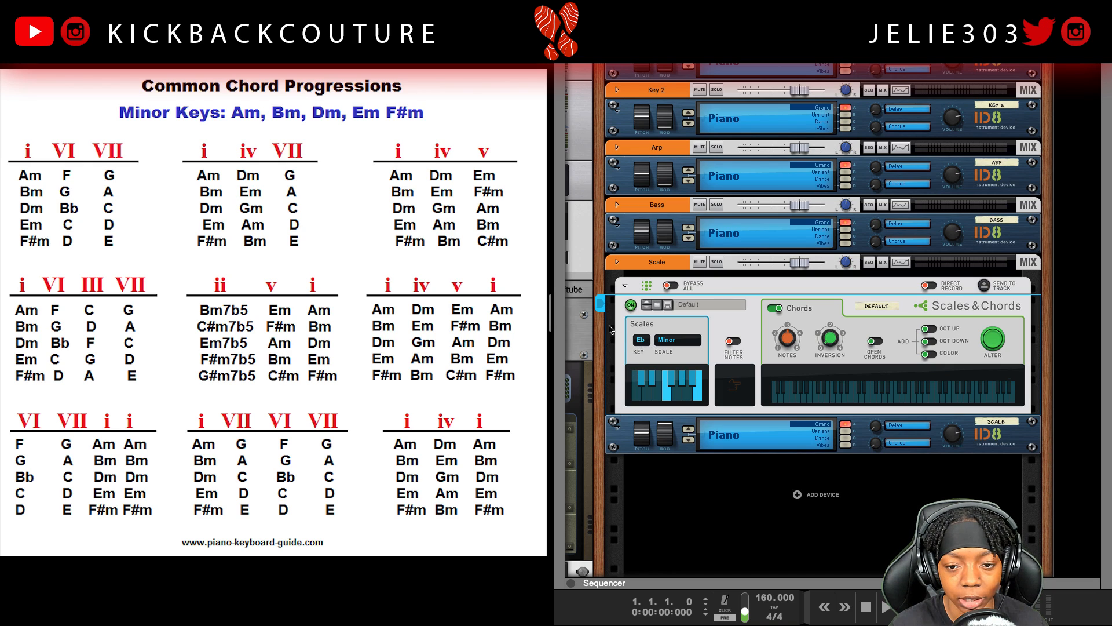
# Step: Try F as the Scales & Chords player's key, and set it to Gb instead
pyautogui.click(611, 435)
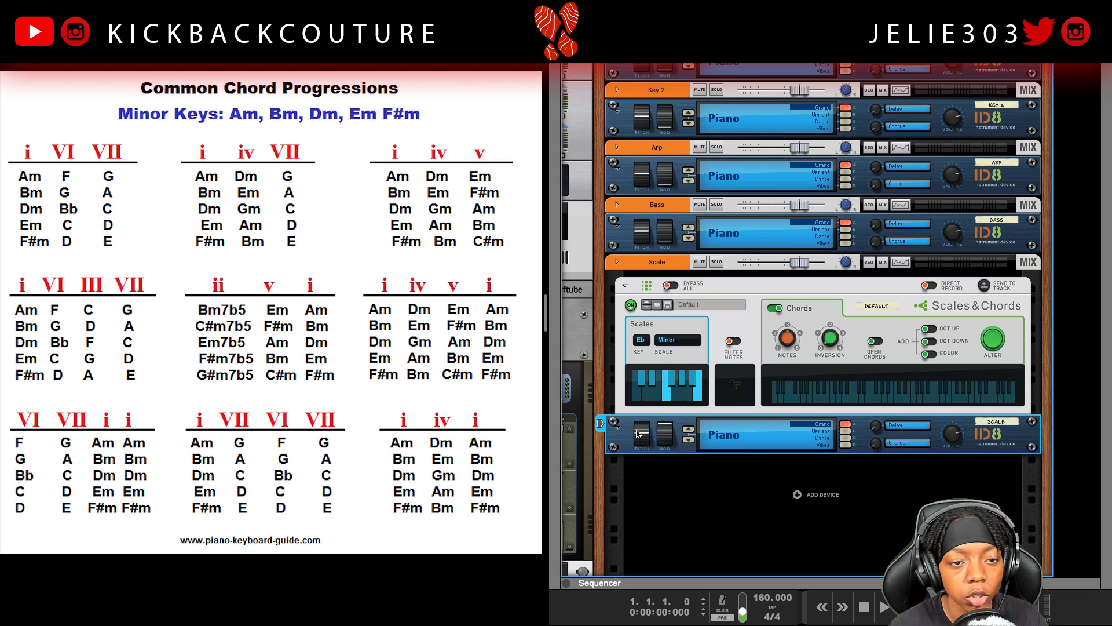
pyautogui.click(642, 340)
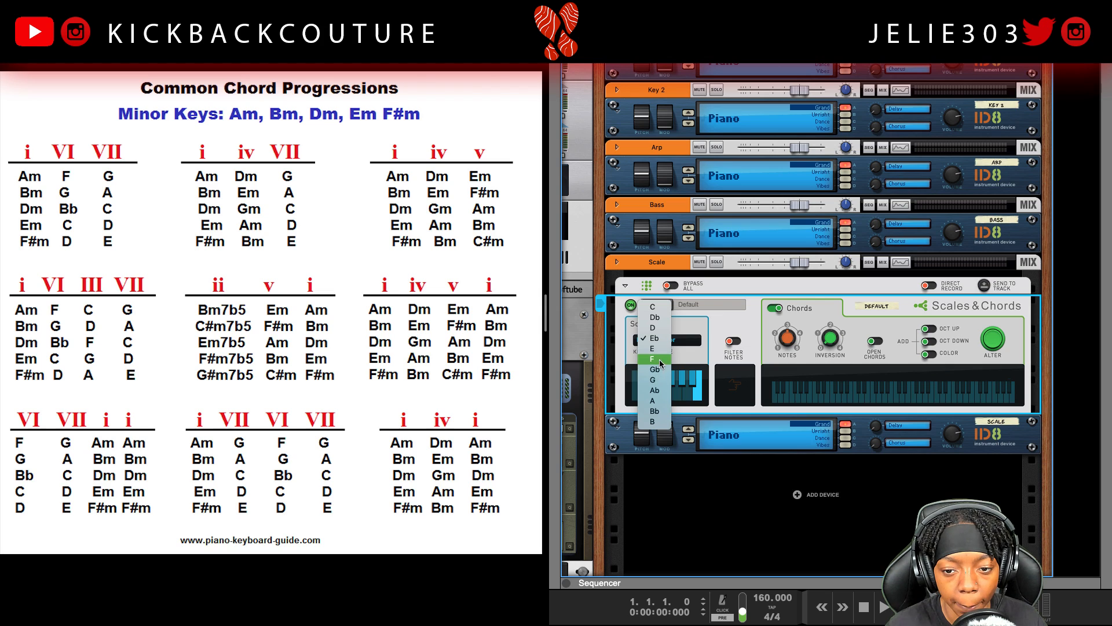
pyautogui.click(651, 358)
pyautogui.click(644, 340)
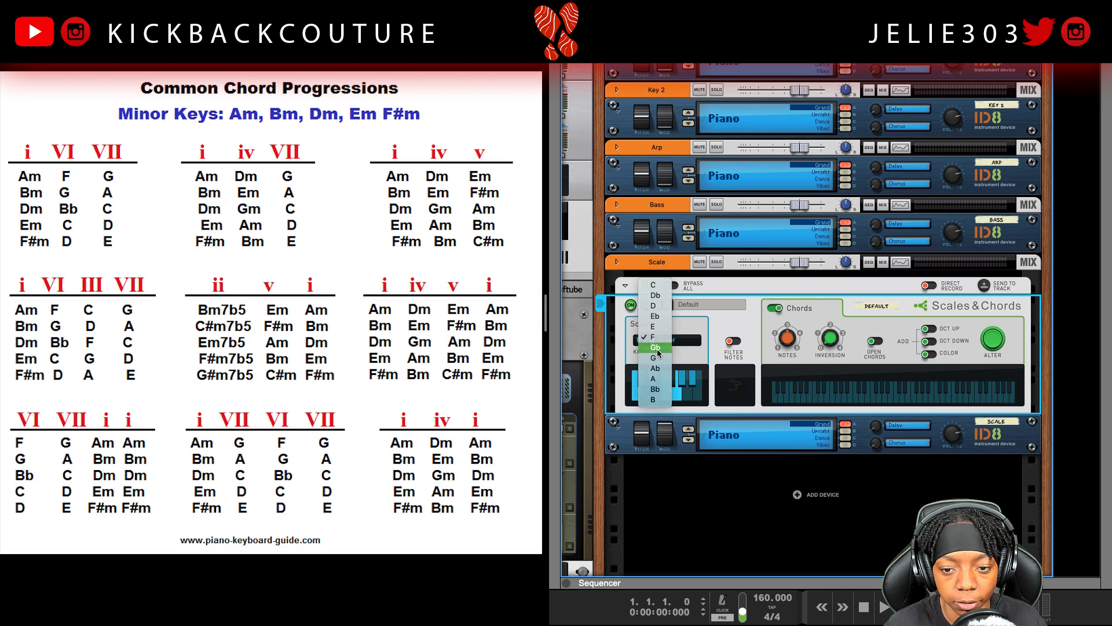
pyautogui.click(652, 349)
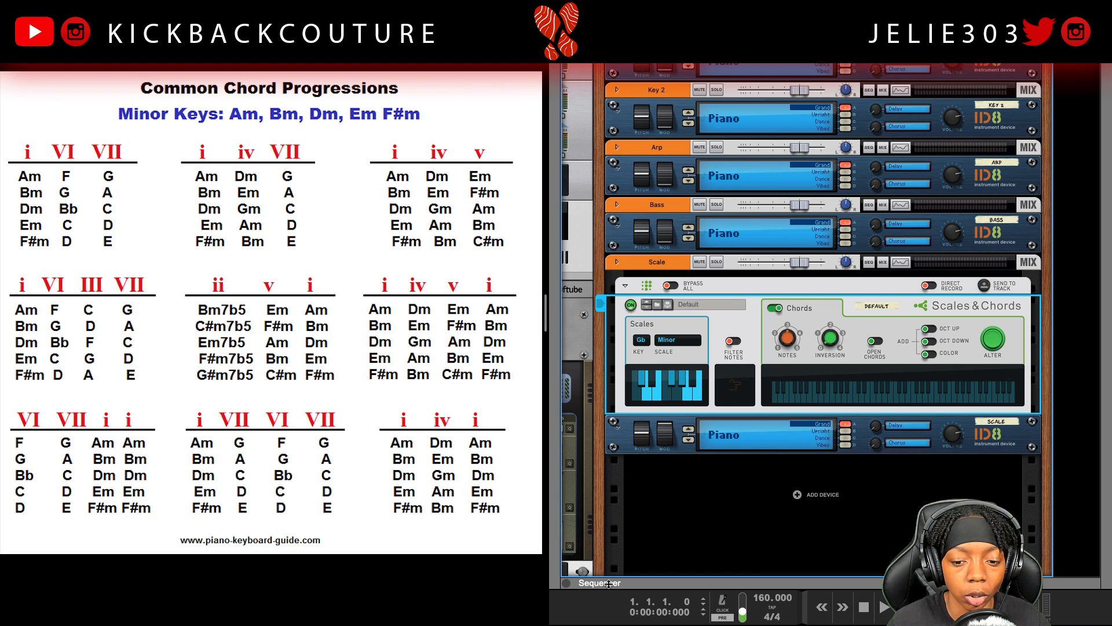
# Step: Enlarge the sequencer to show the track list and record a chord progression on the Scale track from bar 1
pyautogui.moveTo(606, 567); pyautogui.dragTo(667, 477)
pyautogui.scroll(-3, 725, 425)
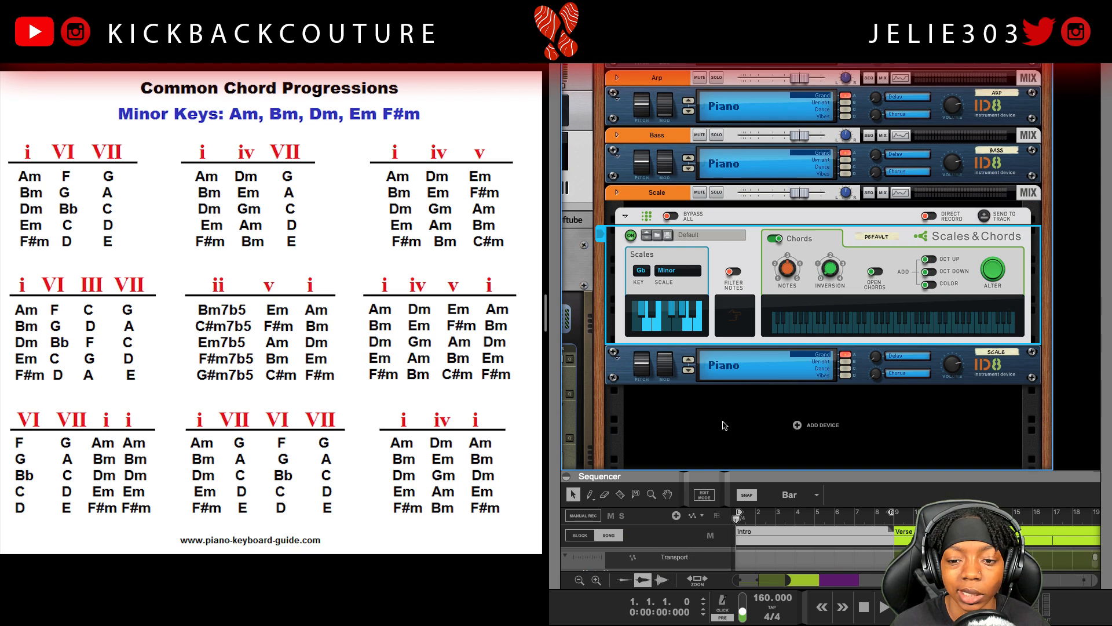
pyautogui.click(664, 424)
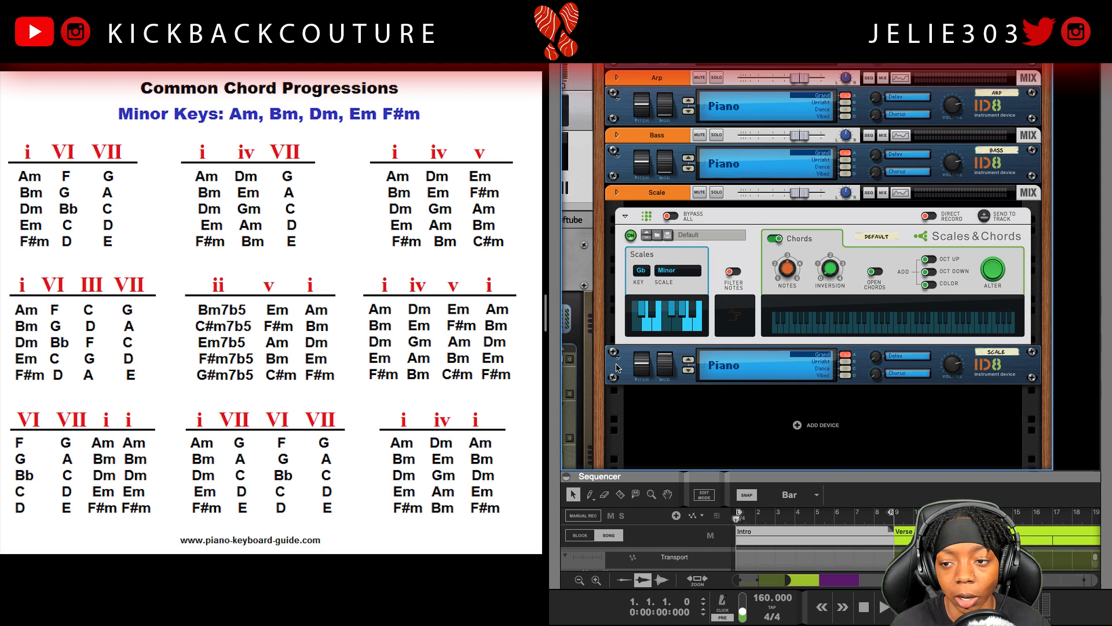
pyautogui.moveTo(699, 477); pyautogui.dragTo(645, 227)
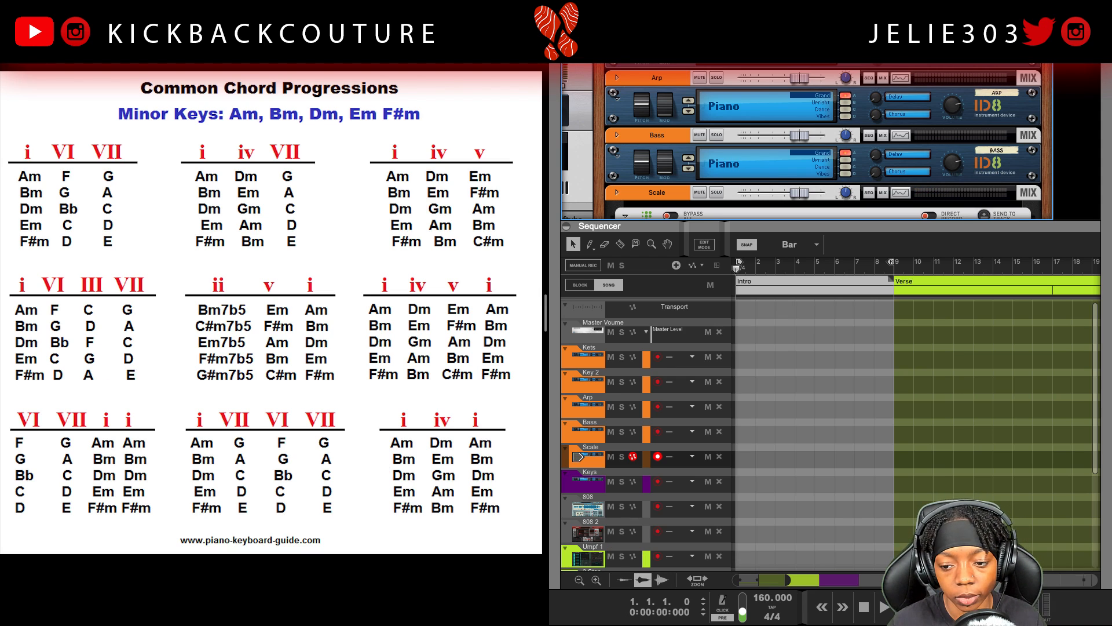
pyautogui.click(906, 607)
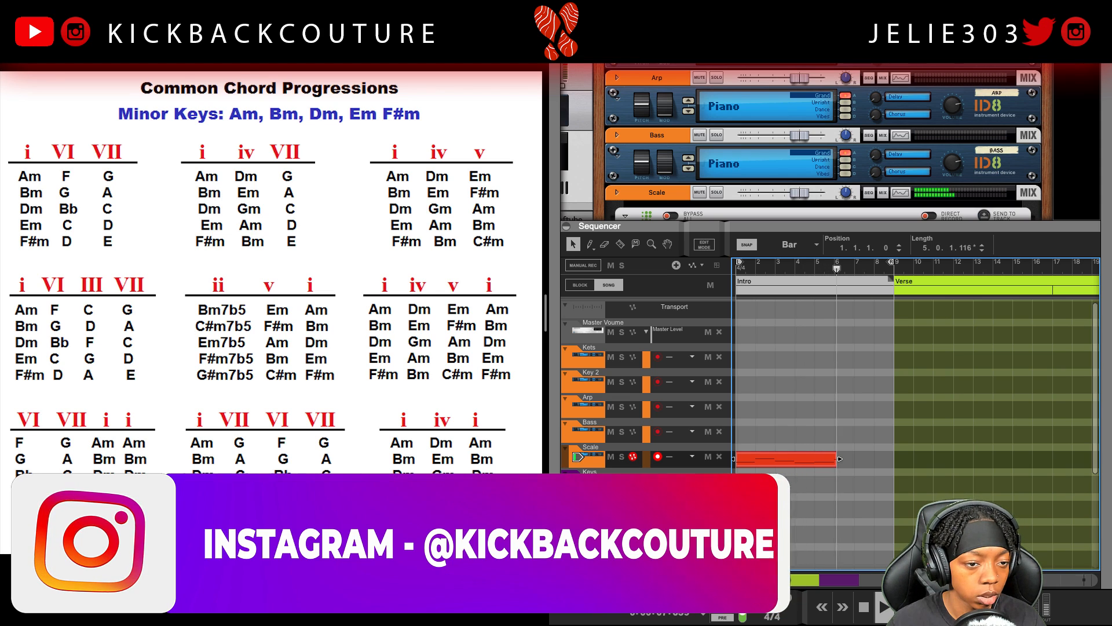
pyautogui.press('space')
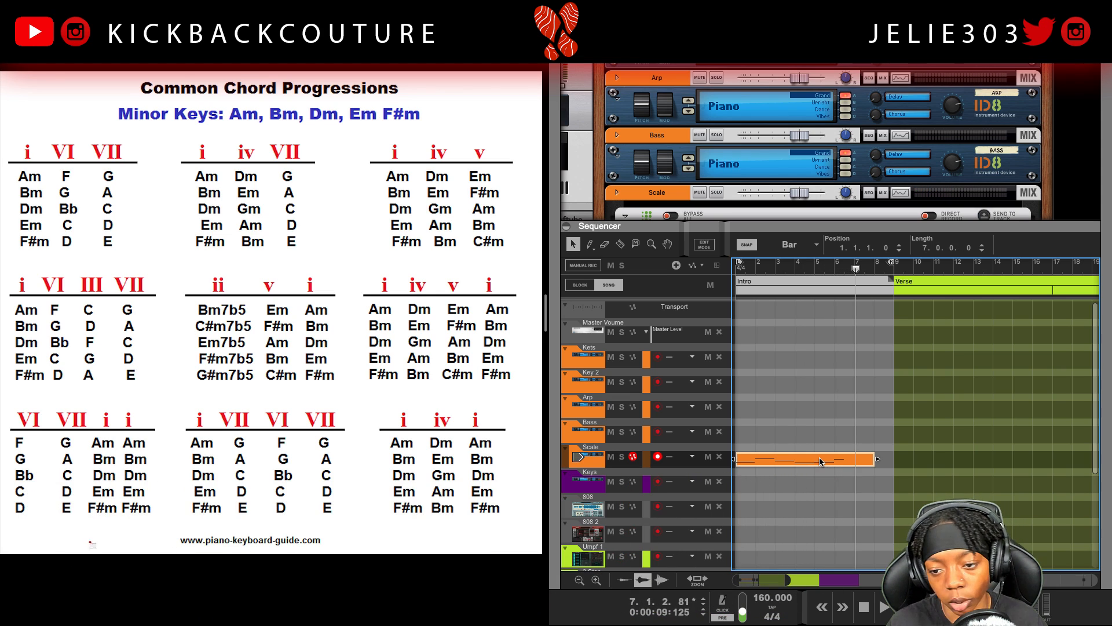
# Step: Open the recorded Scale clip for note editing and delete the extra notes after the first four
pyautogui.doubleClick(824, 459)
pyautogui.scroll(-1, 884, 426)
pyautogui.moveTo(926, 392); pyautogui.dragTo(890, 481)
pyautogui.press('Delete')
# Step: Try duplicating the four notes of the Scale clip from bar 5, and undo the duplication
pyautogui.hotkey('ctrl', 'a')
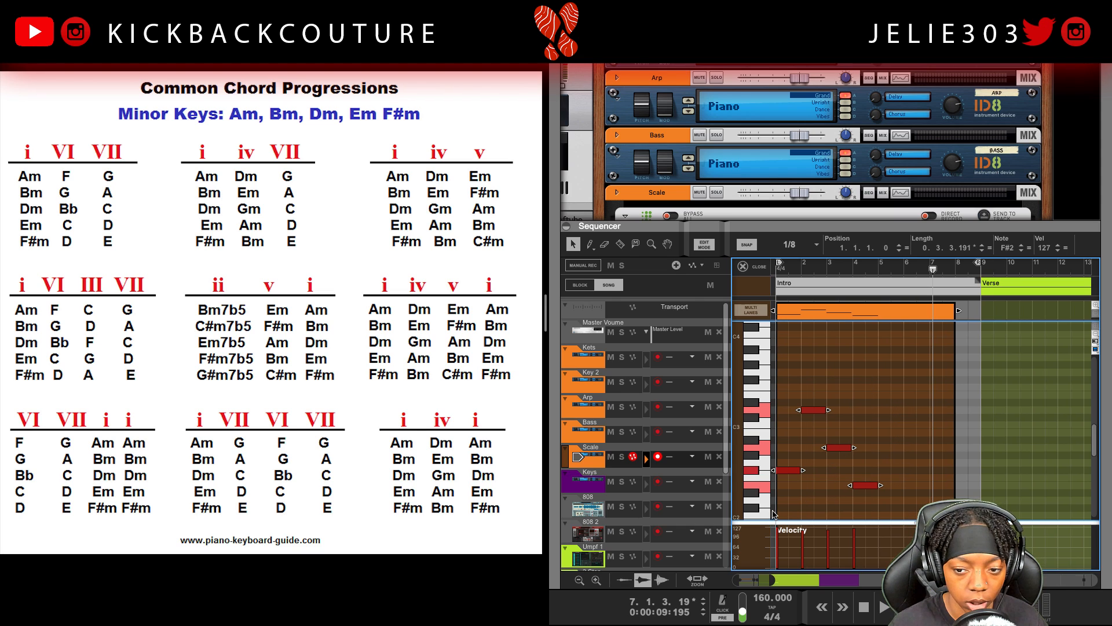
pyautogui.hotkey('ctrl', 'd')
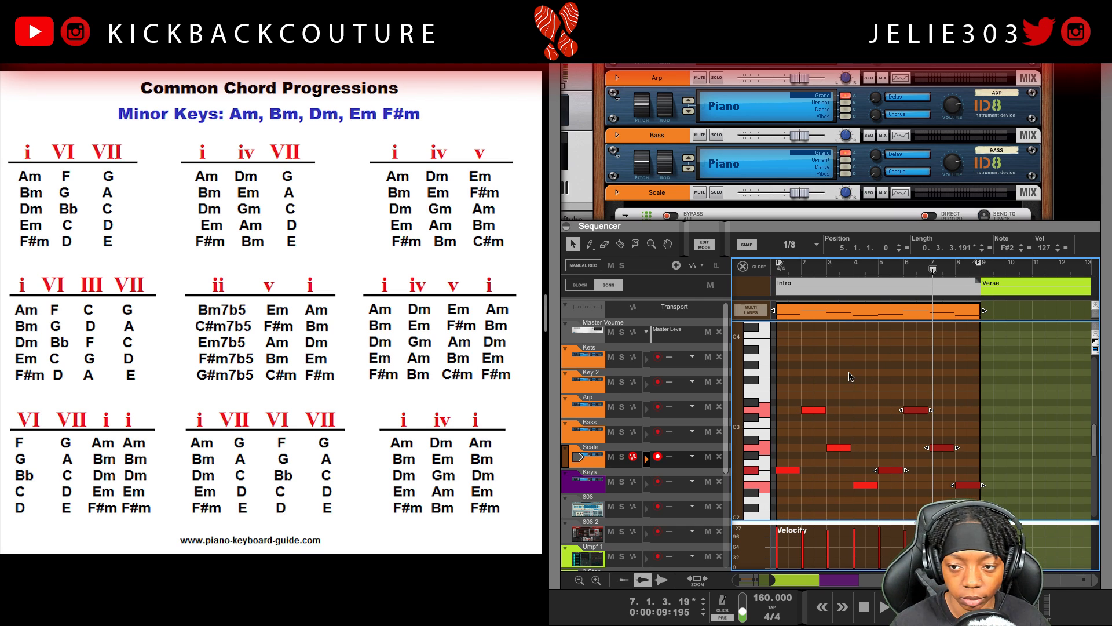
pyautogui.hotkey('ctrl', 'a')
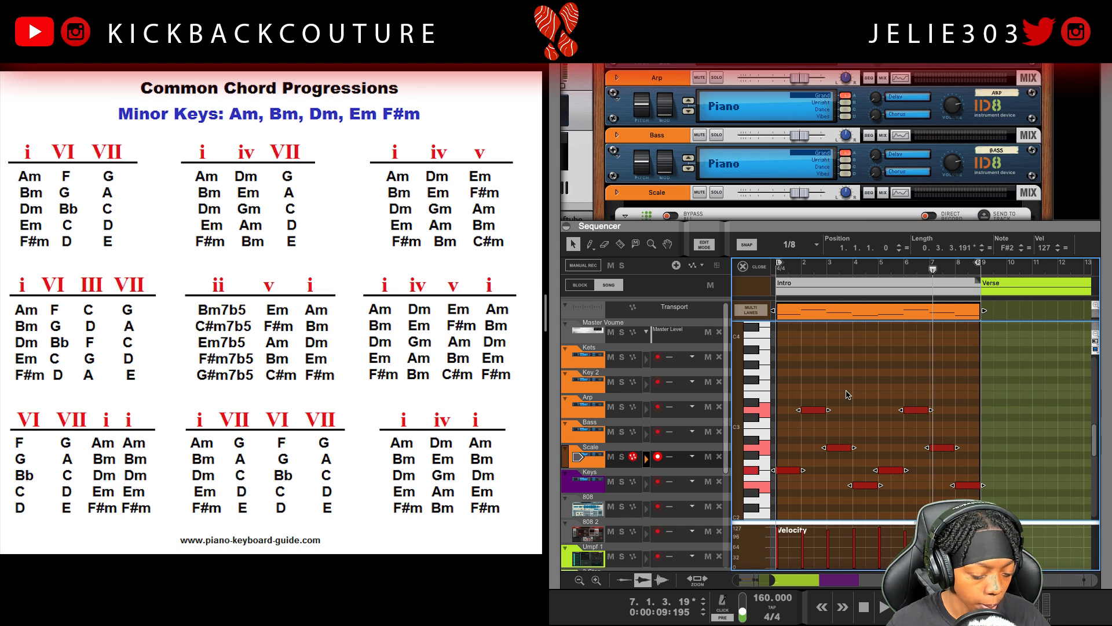
pyautogui.hotkey('ctrl', 'z')
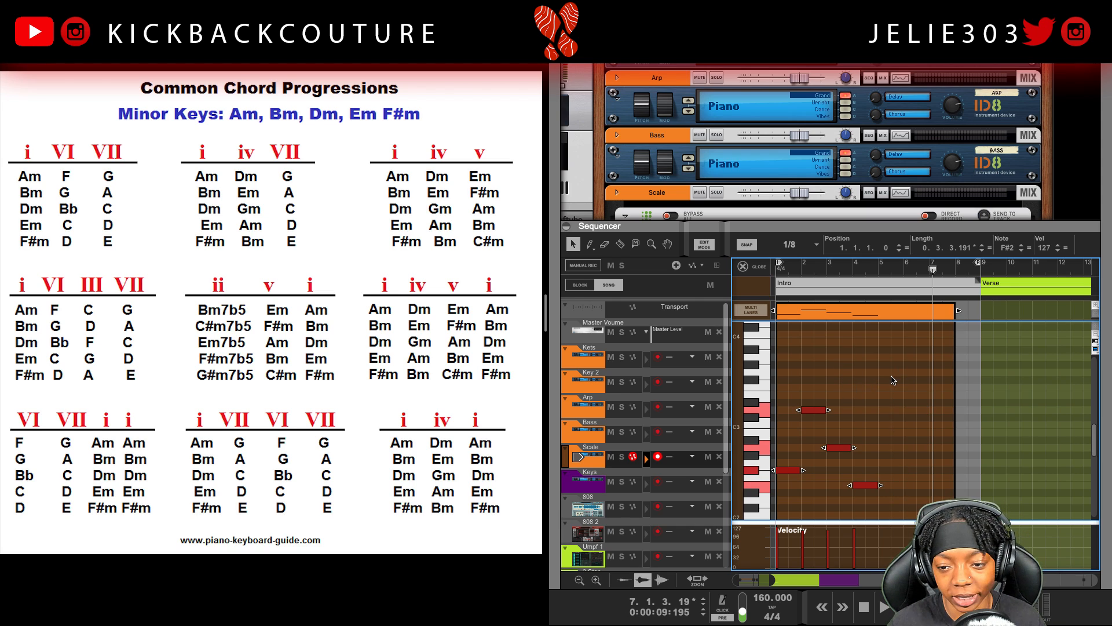
# Step: Duplicate the four notes of the Scale clip so that they repeat from bar 5
pyautogui.click(886, 384)
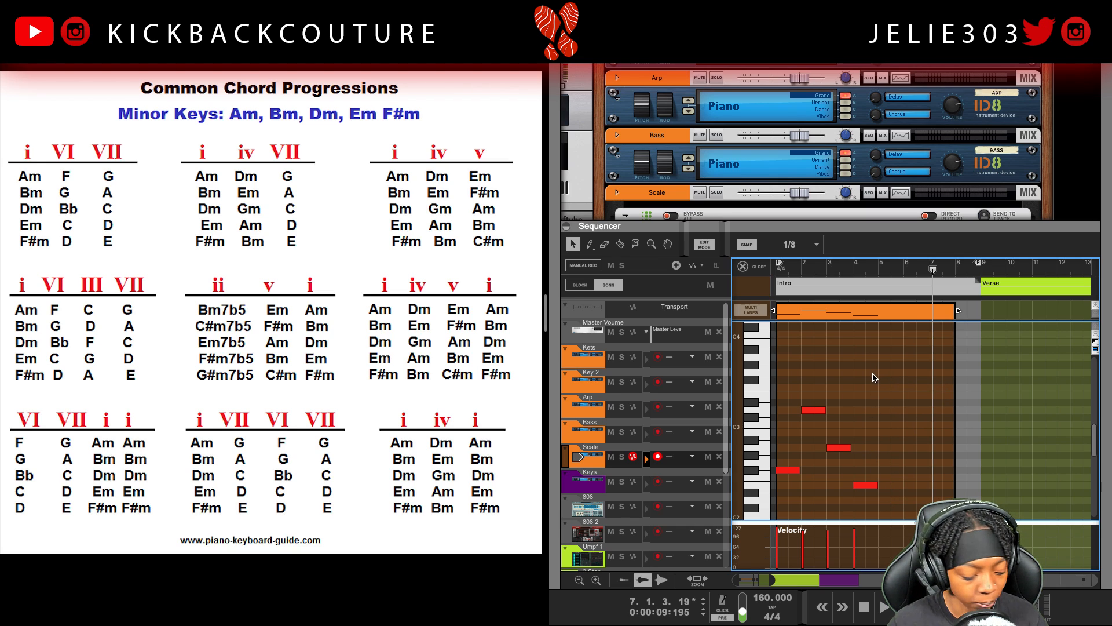
pyautogui.hotkey('ctrl', 'a')
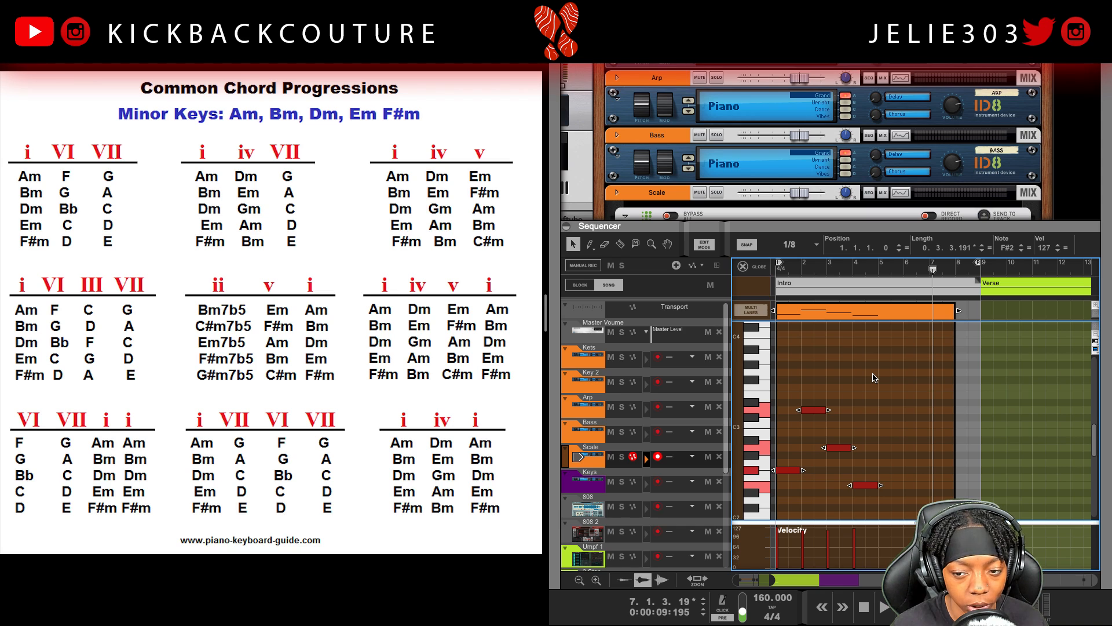
pyautogui.hotkey('ctrl', 'd')
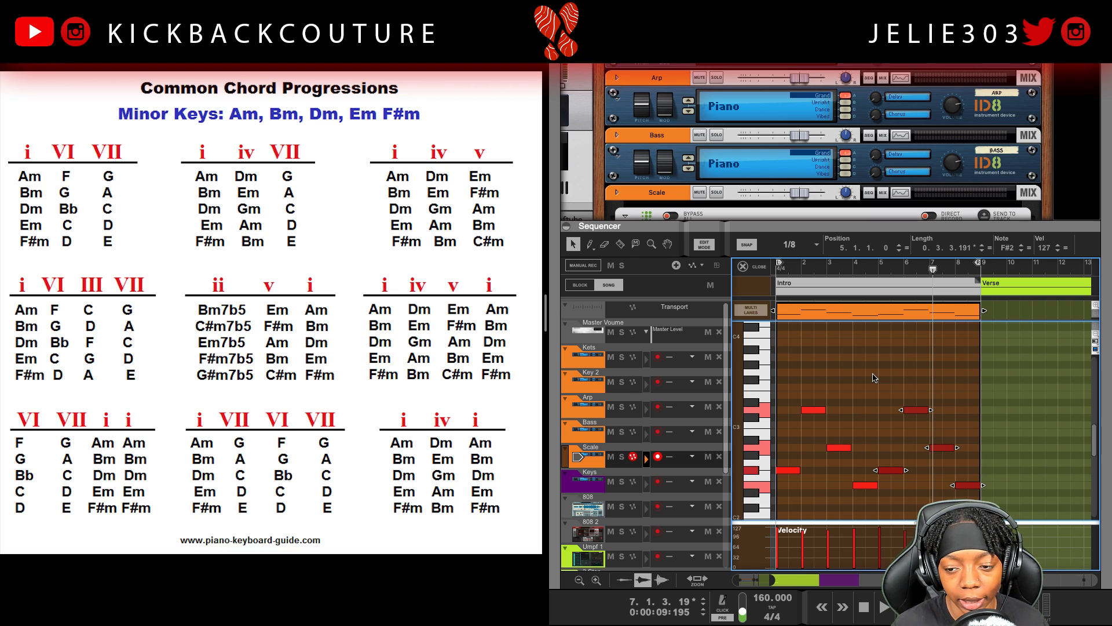
pyautogui.moveTo(872, 375); pyautogui.dragTo(771, 517)
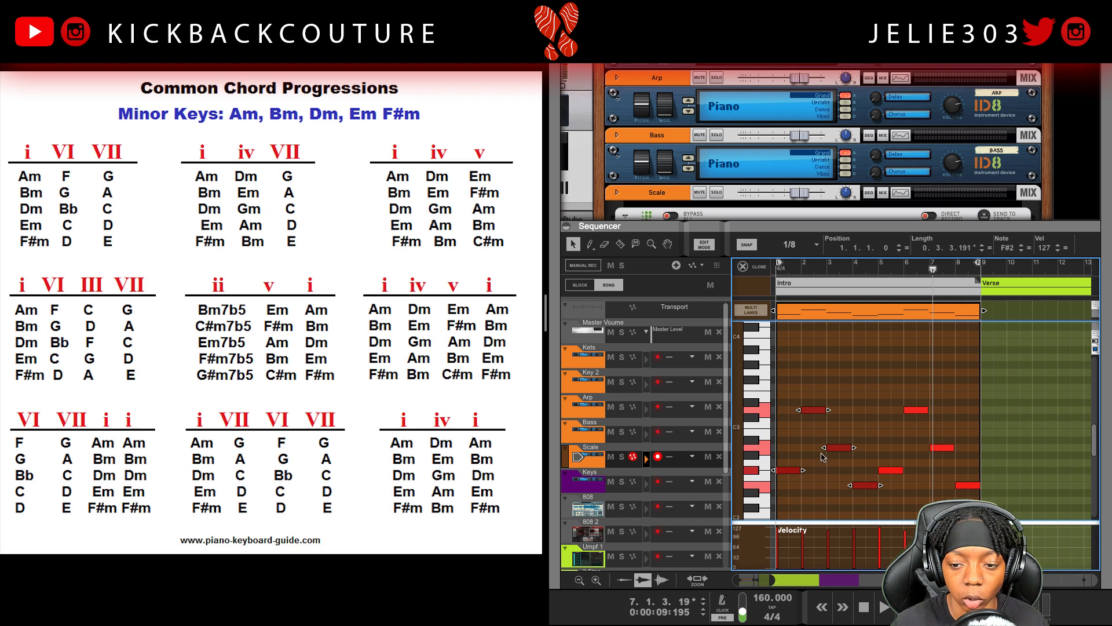
pyautogui.rightClick(837, 450)
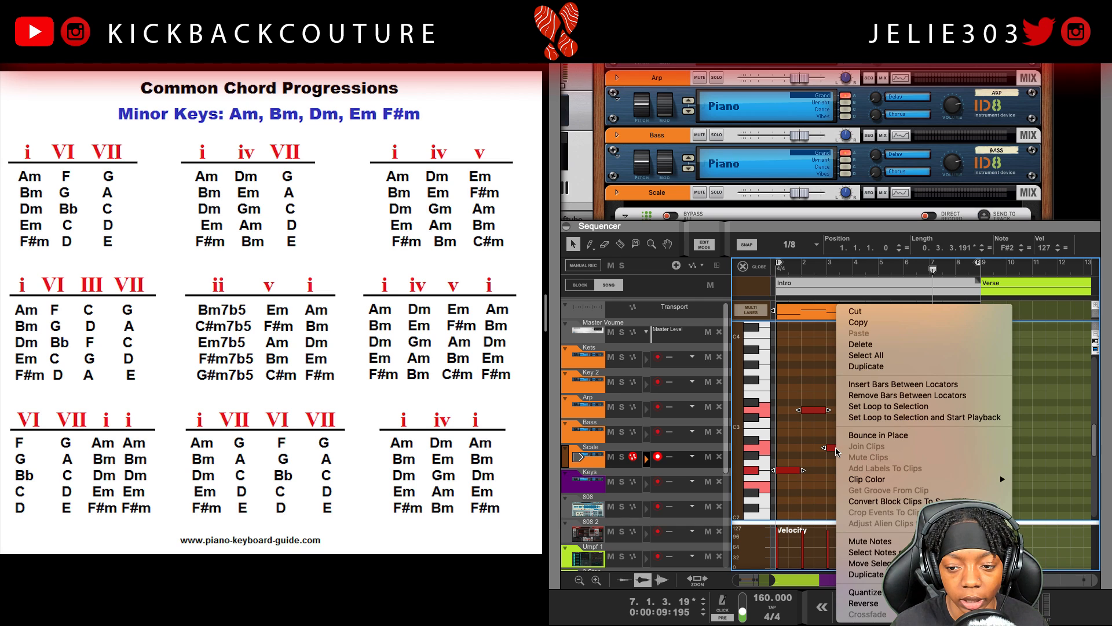
pyautogui.click(877, 367)
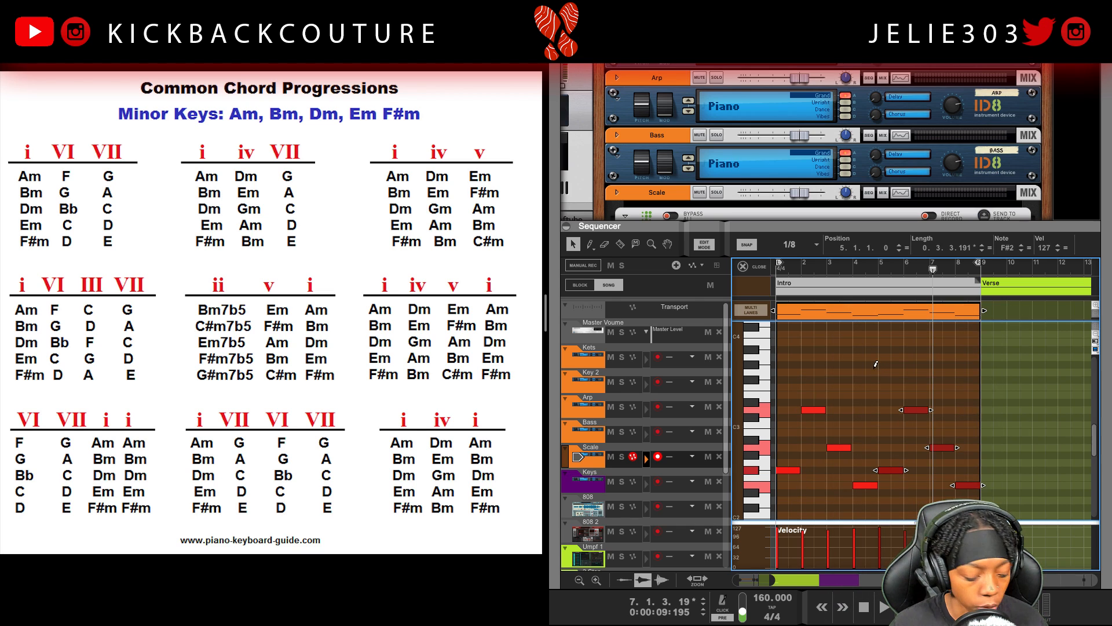
pyautogui.click(874, 371)
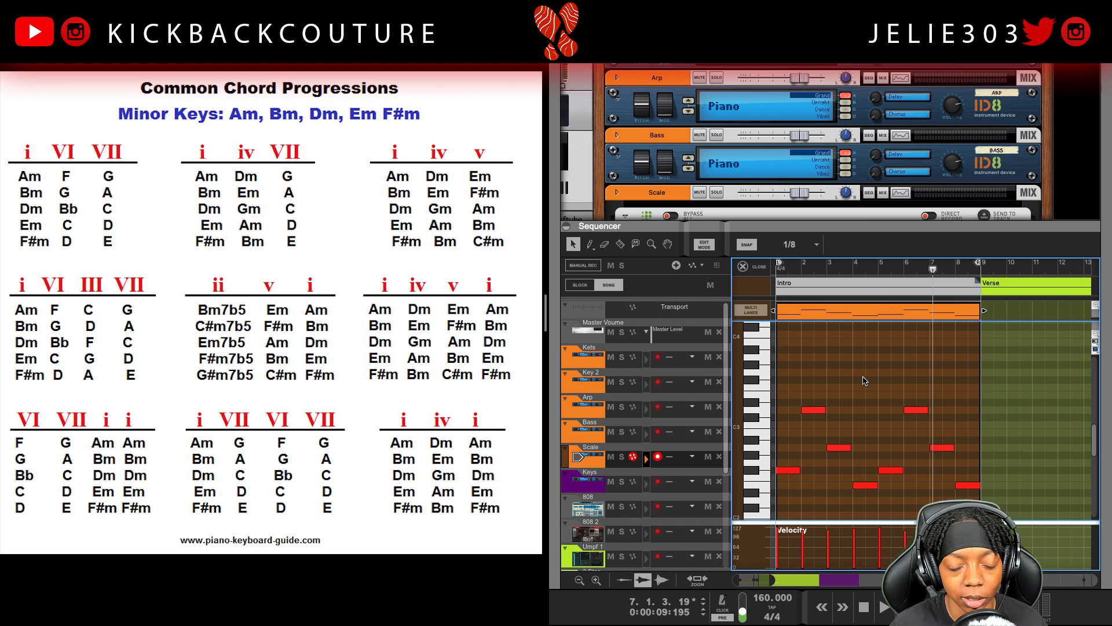
# Step: Apply the side by side (abut) legato adjustment to all notes of the Scale clip
pyautogui.hotkey('ctrl', 'a')
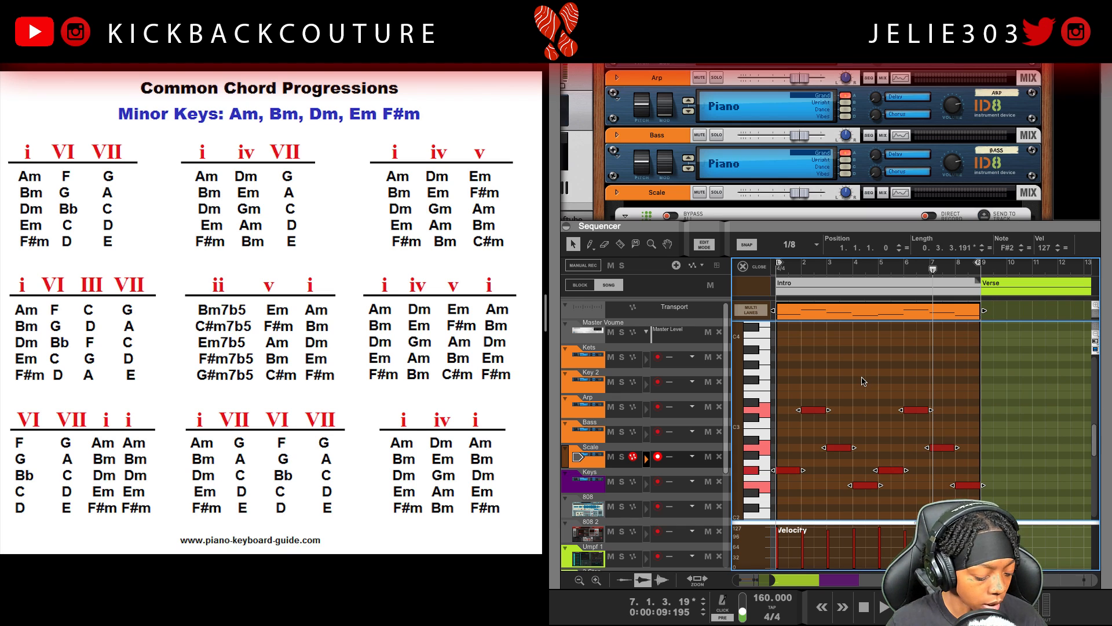
pyautogui.press('F8')
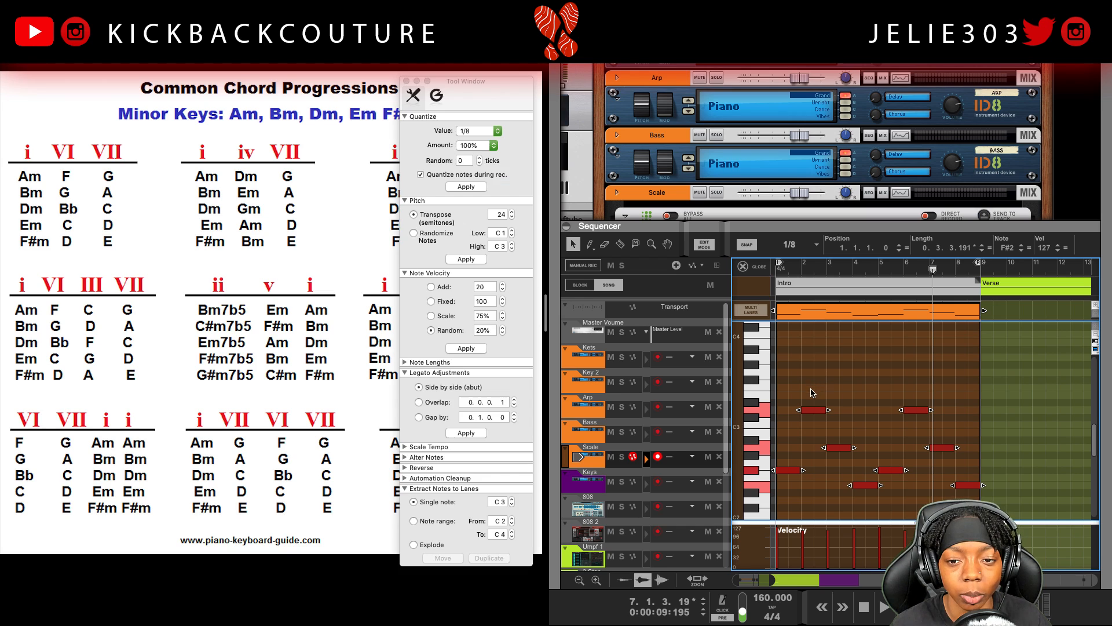
pyautogui.moveTo(481, 84); pyautogui.dragTo(478, 82)
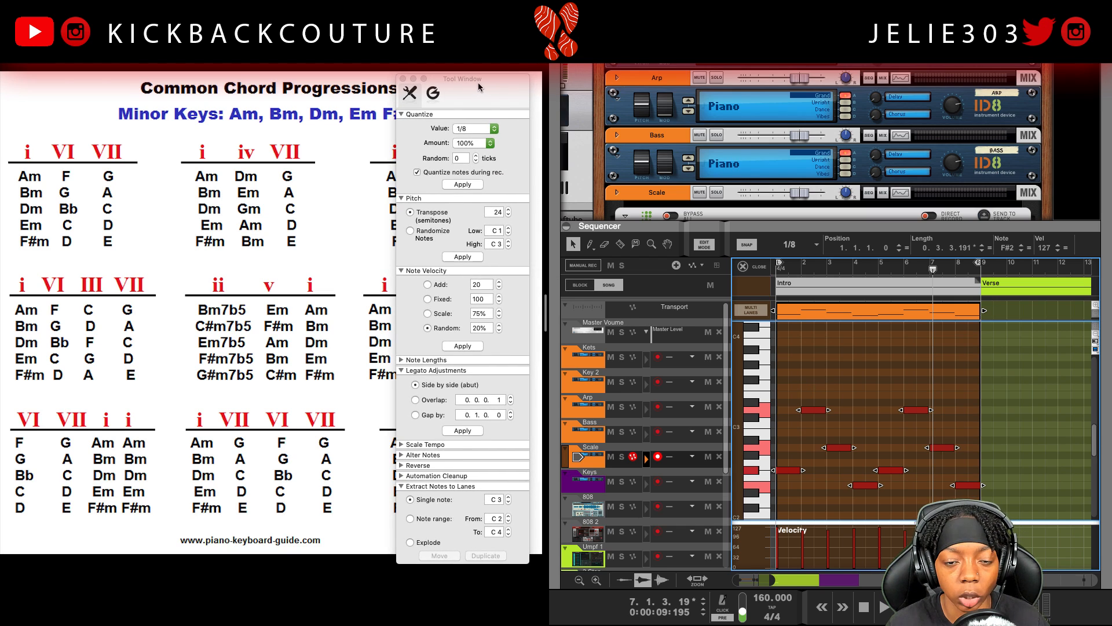
pyautogui.click(462, 431)
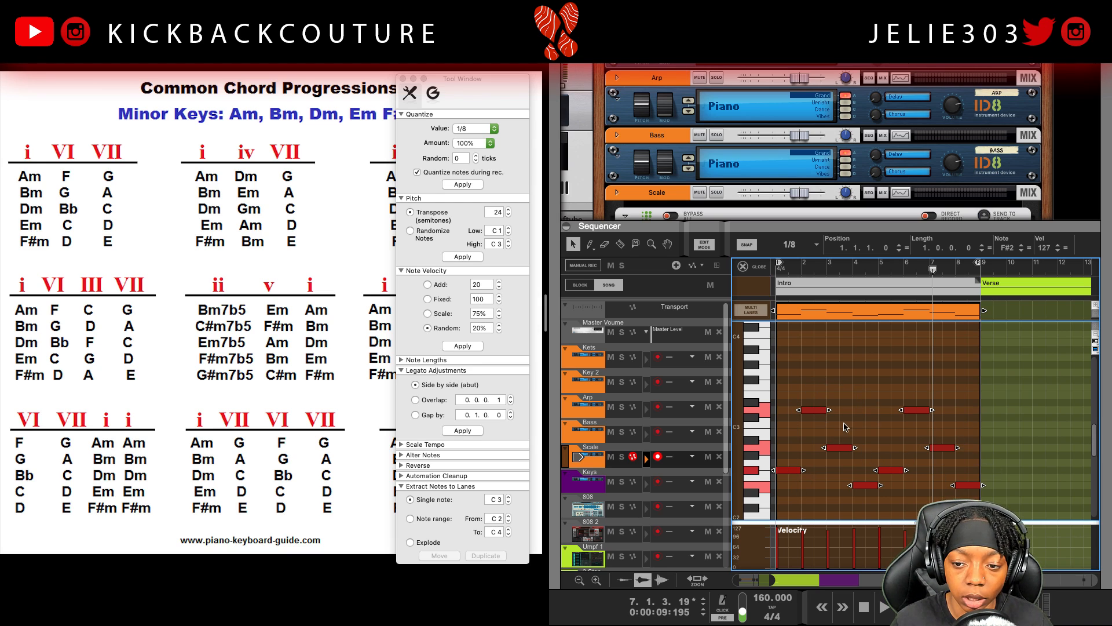
pyautogui.click(403, 78)
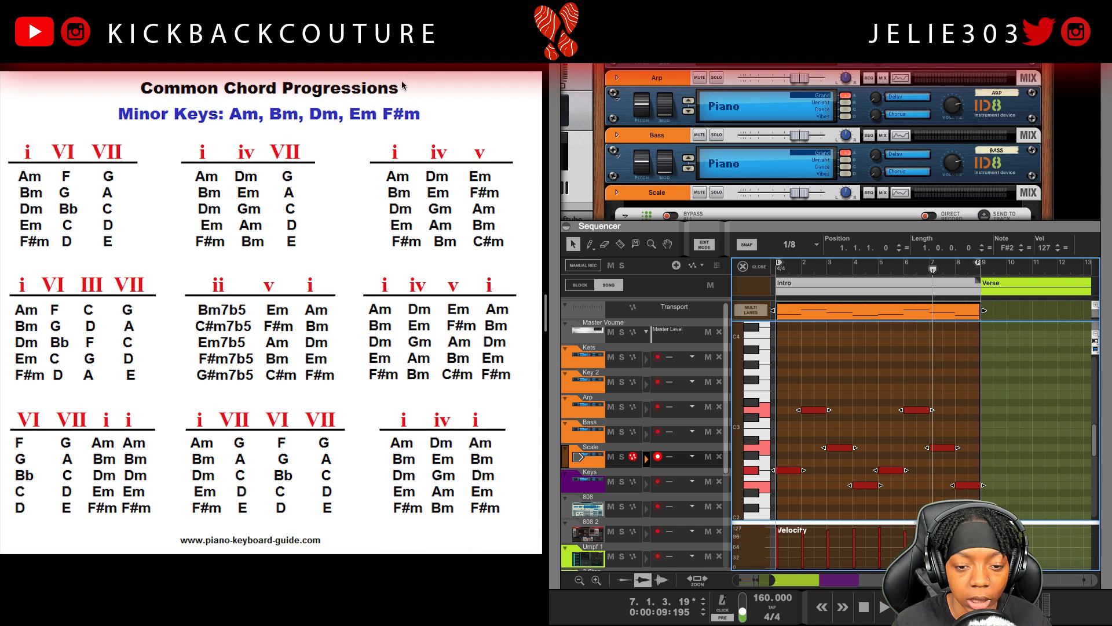
pyautogui.click(826, 378)
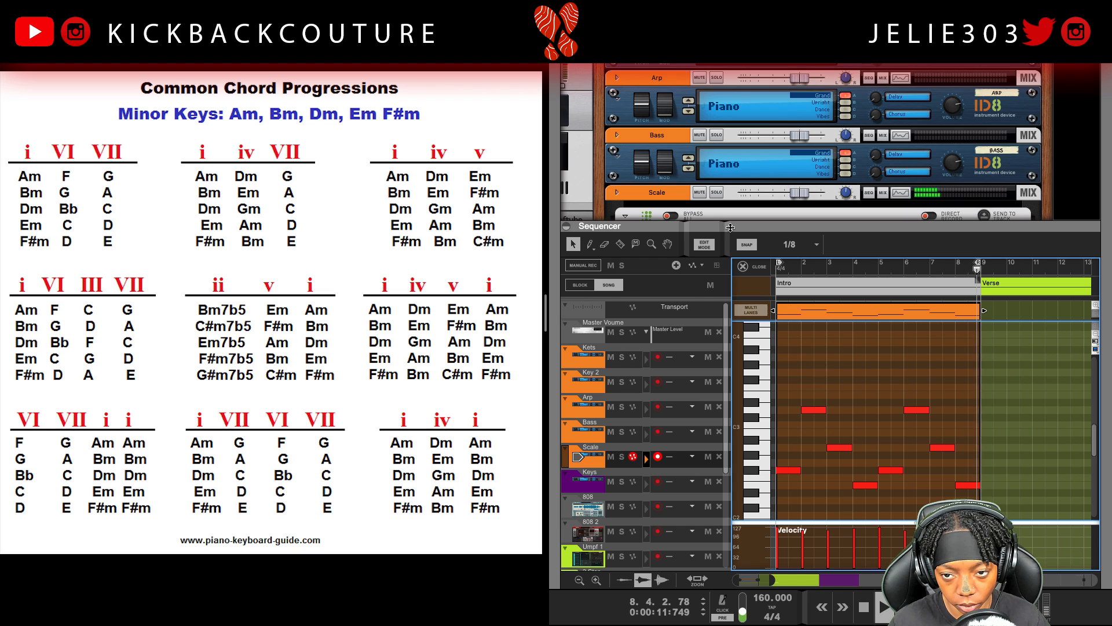
# Step: Show the Scales & Chords player in the rack, set its number of chord notes to 4, and play the progression
pyautogui.moveTo(737, 222); pyautogui.dragTo(740, 559)
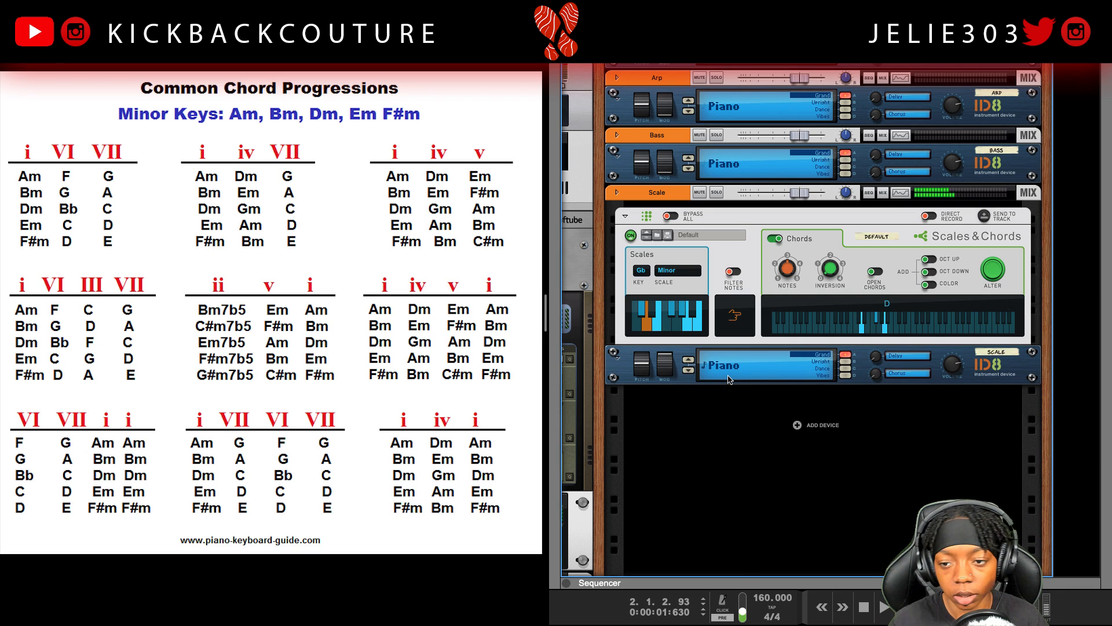
pyautogui.press('space')
pyautogui.hotkey('shift', 'Return')
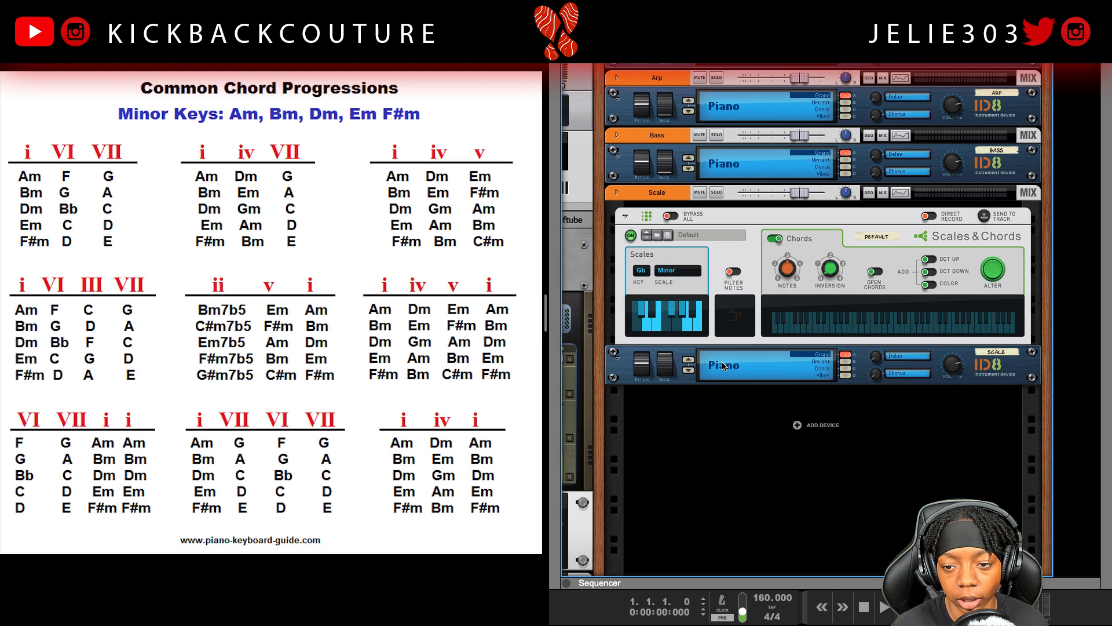
pyautogui.click(743, 268)
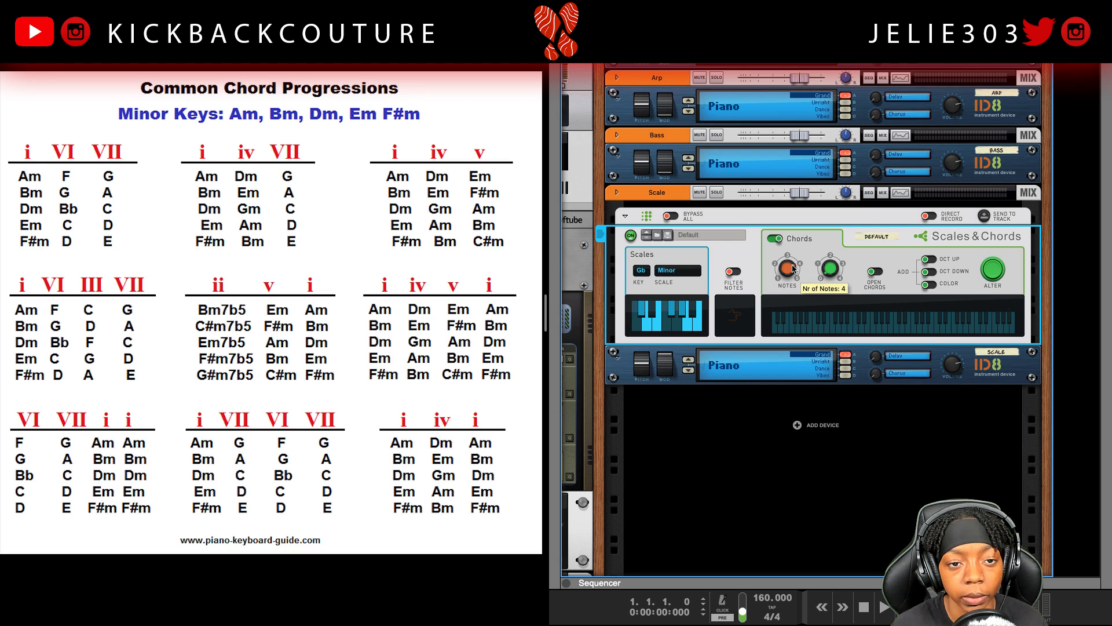
pyautogui.press('space')
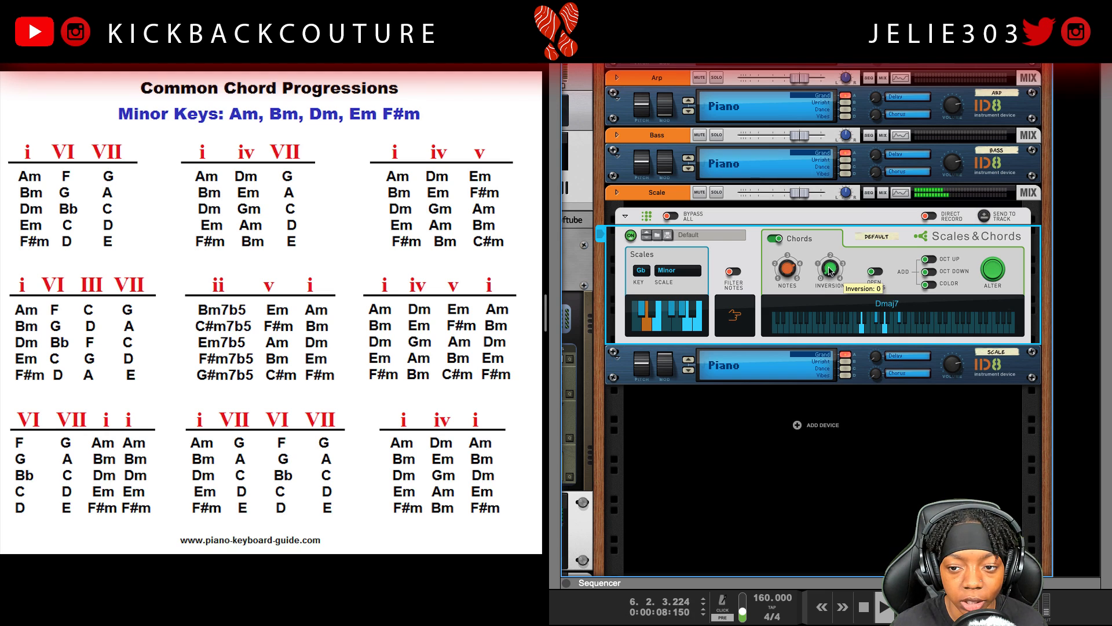
# Step: Try inversion 1 on the Scales & Chords player during playback, and set it back to 0
pyautogui.moveTo(829, 276); pyautogui.dragTo(831, 270)
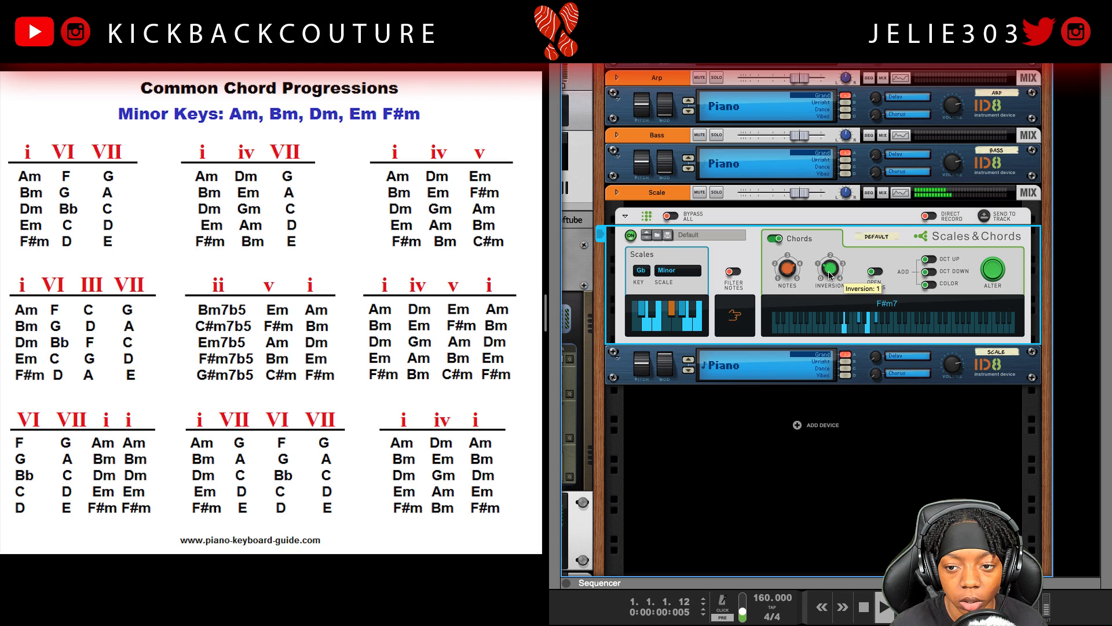
pyautogui.moveTo(829, 275); pyautogui.dragTo(831, 285)
pyautogui.press('space')
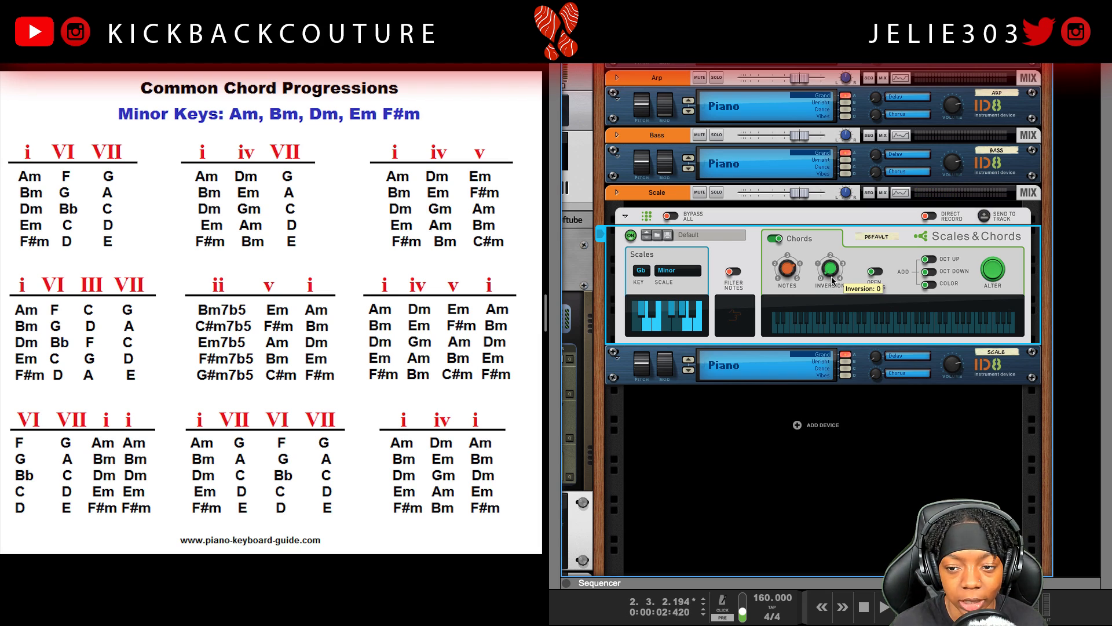
# Step: Turn on Open Chords in the Scales & Chords player, comparing the progression's sound with the option on and off
pyautogui.click(878, 275)
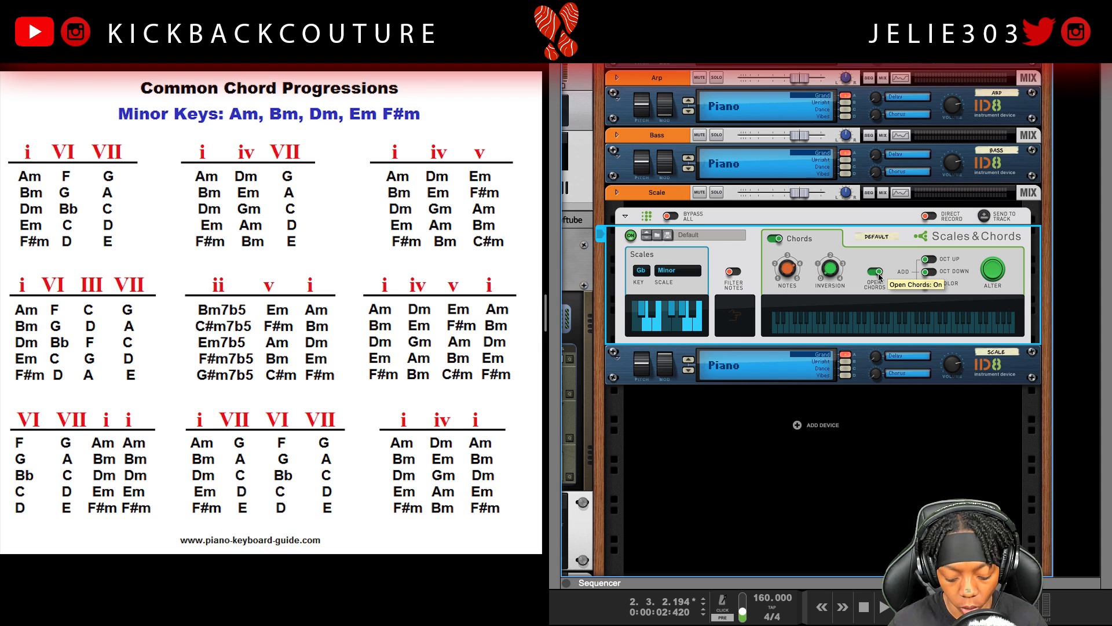
pyautogui.hotkey('shift', 'Return')
pyautogui.press('space')
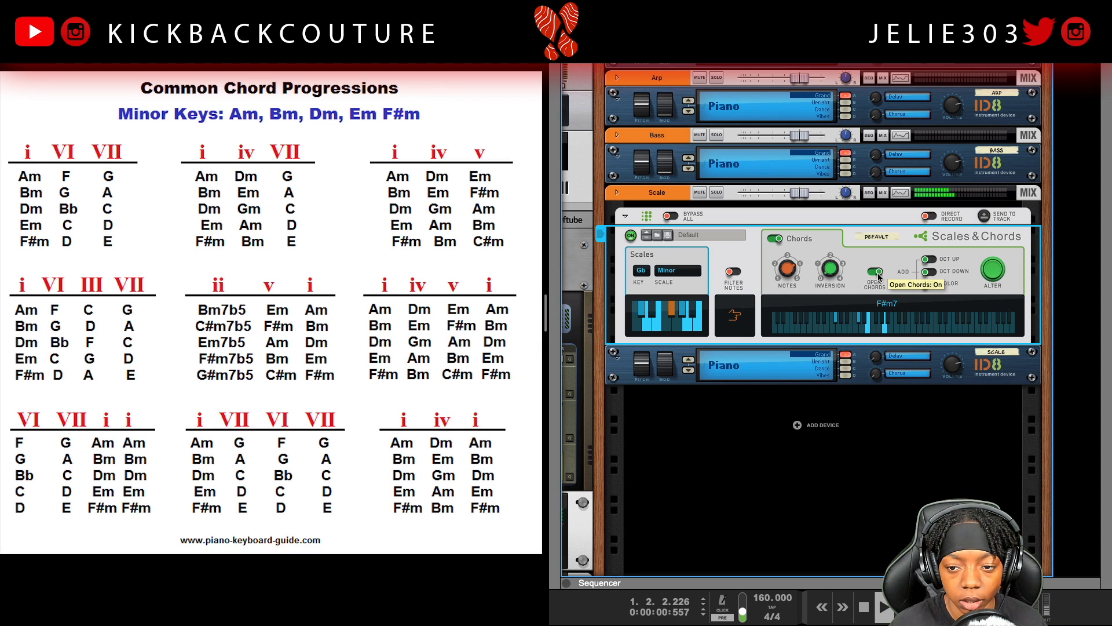
pyautogui.press('space')
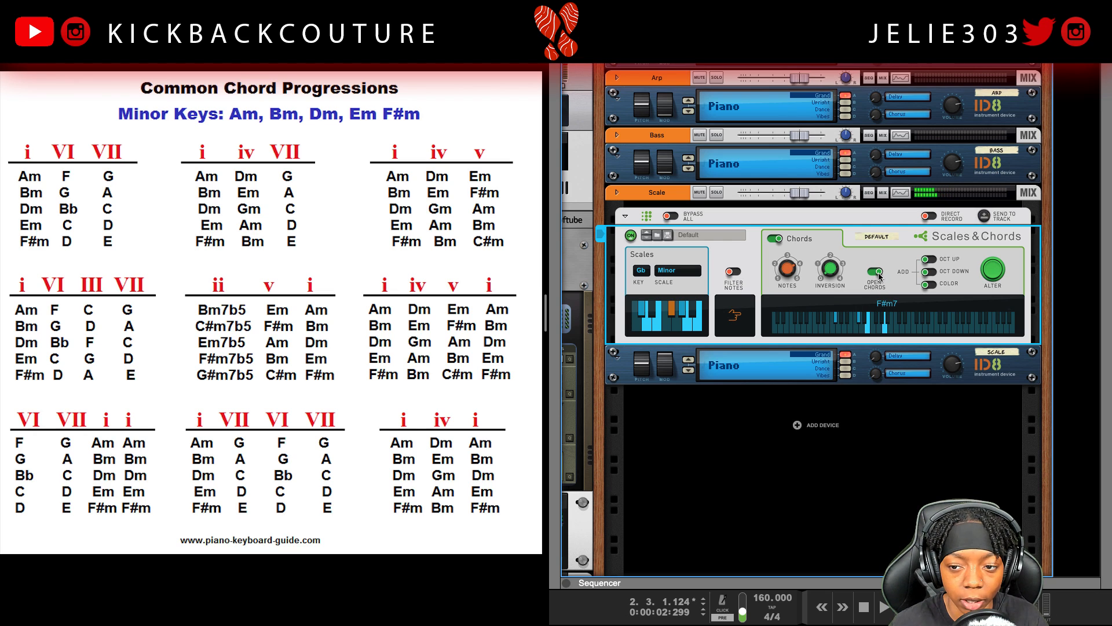
pyautogui.click(877, 273)
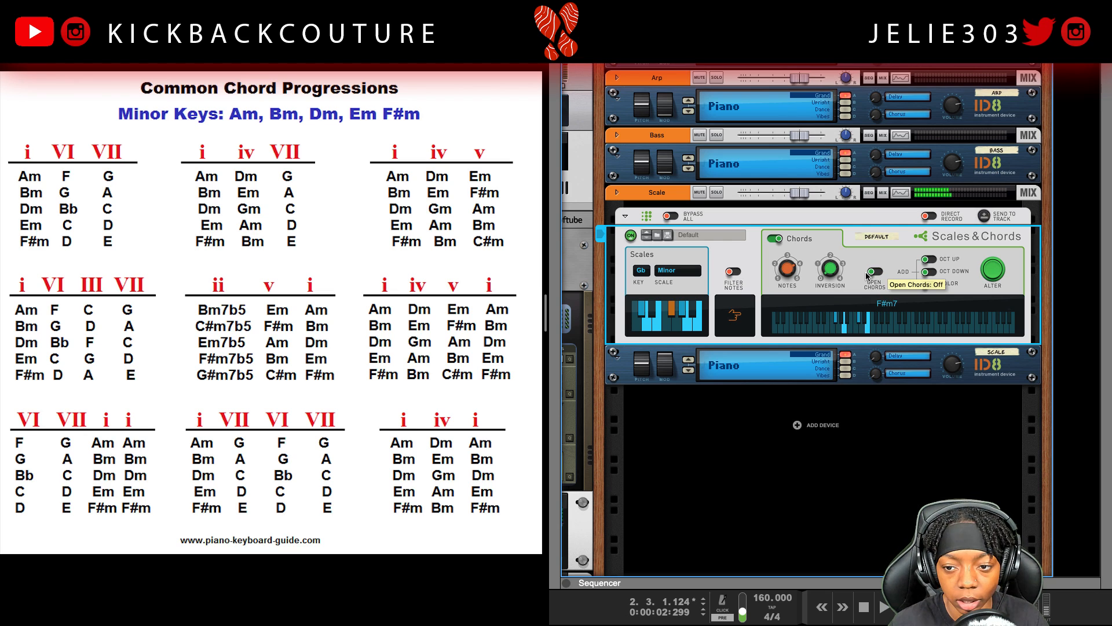
pyautogui.click(873, 272)
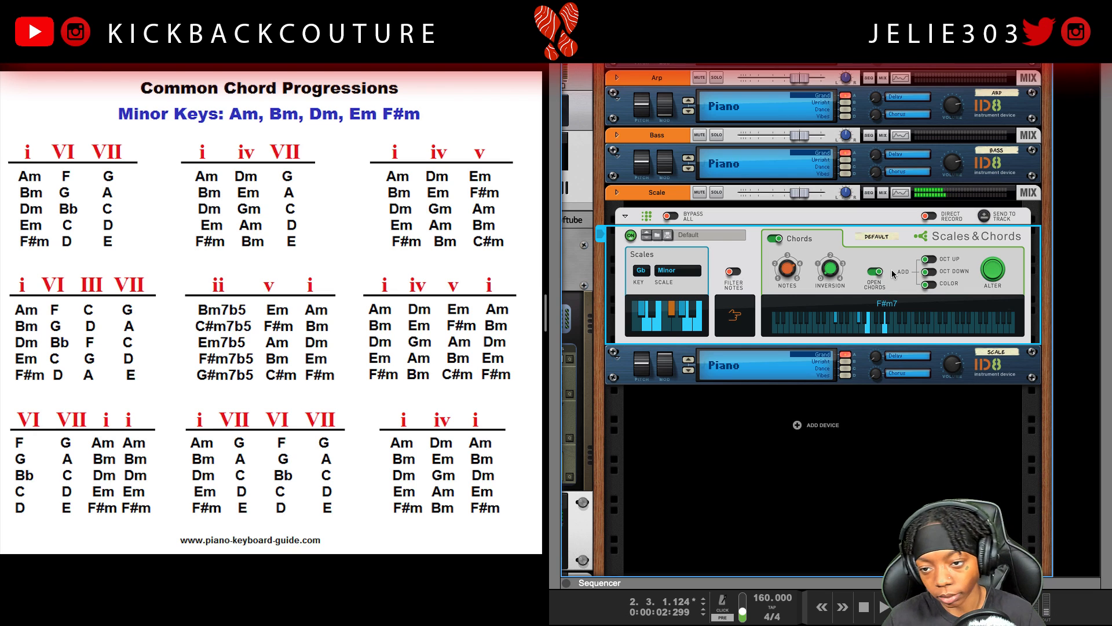
# Step: Add the octave up and octave down notes to the player's chords and listen to the progression
pyautogui.click(927, 260)
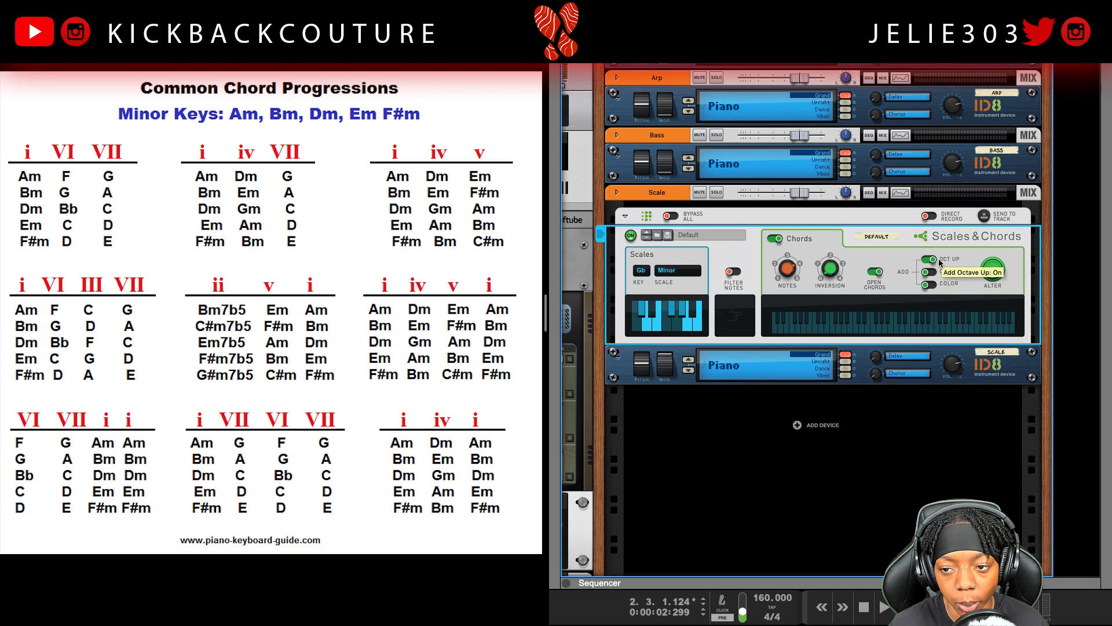
pyautogui.click(932, 273)
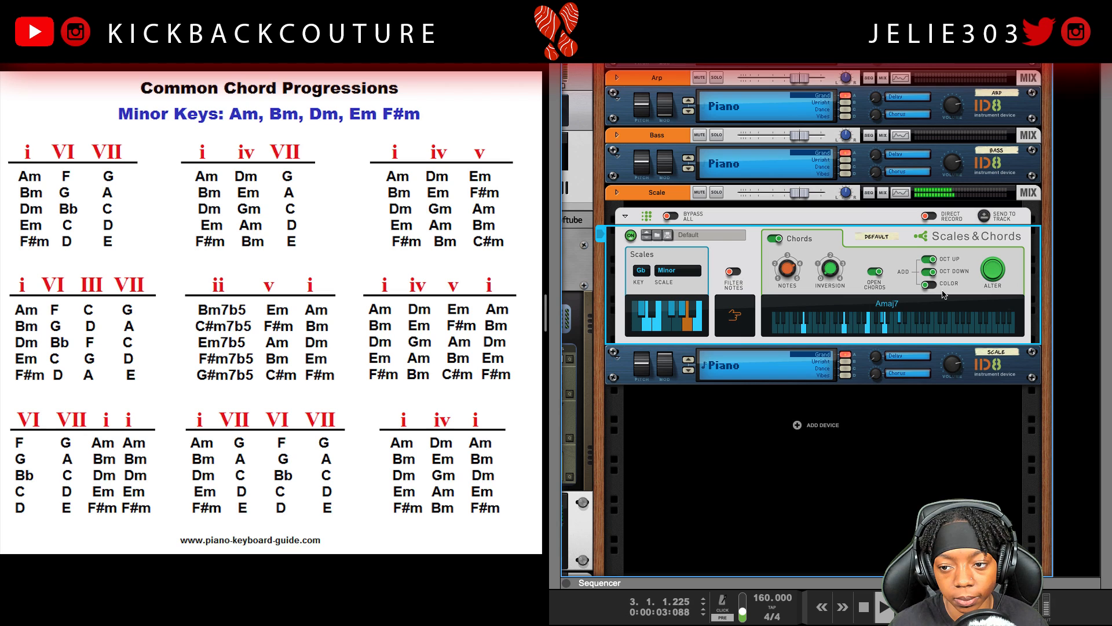
pyautogui.press('space')
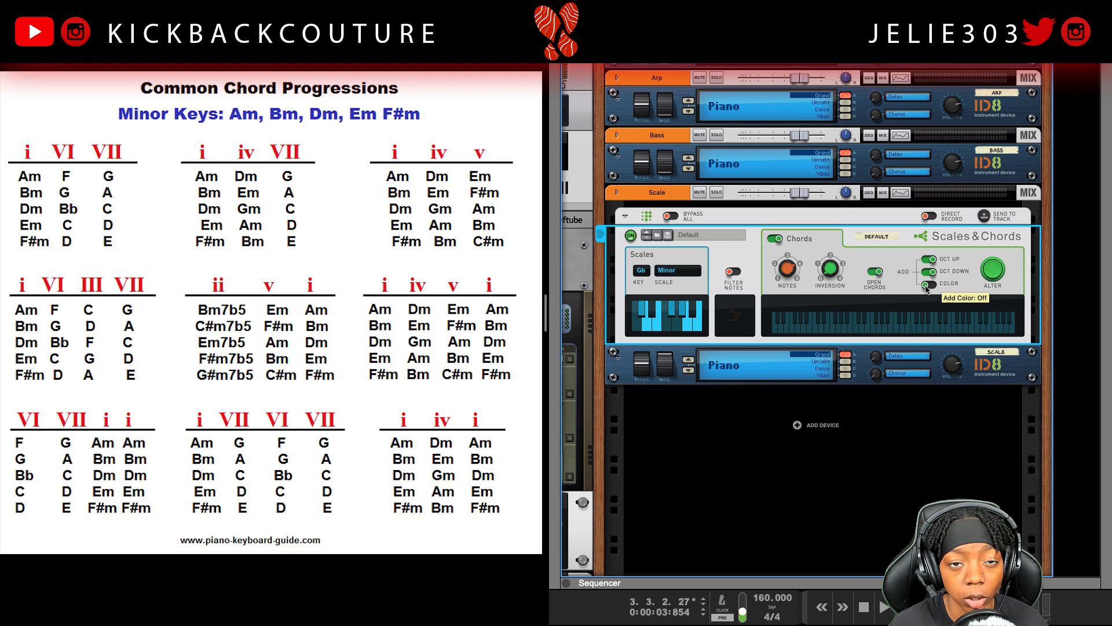
# Step: Try the added Color note on the chords during playback, and turn it off again
pyautogui.click(928, 285)
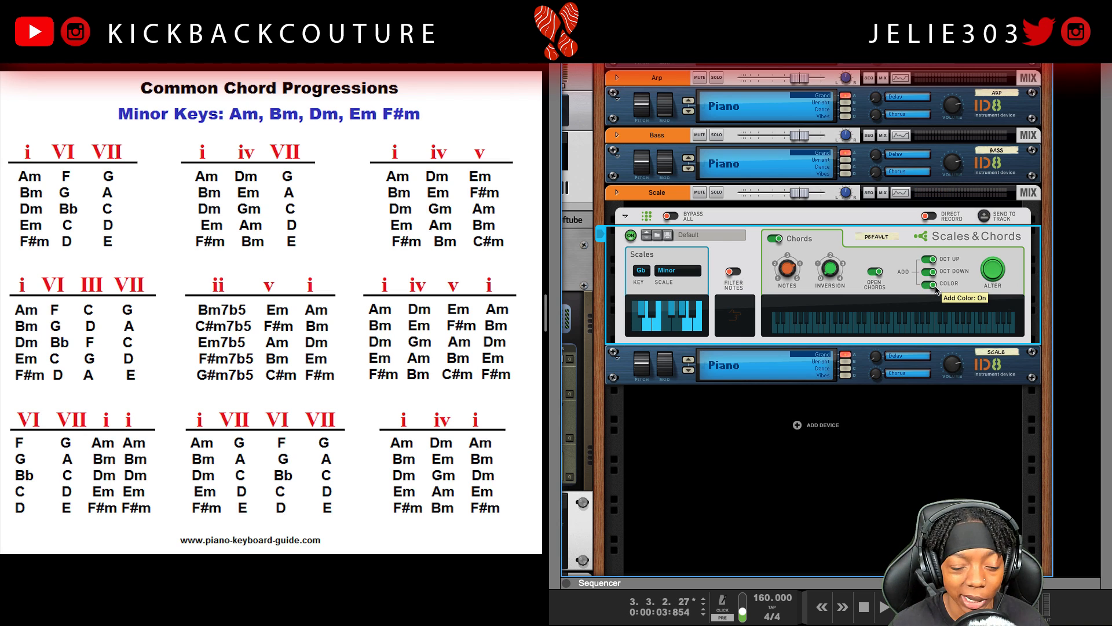
pyautogui.press('space')
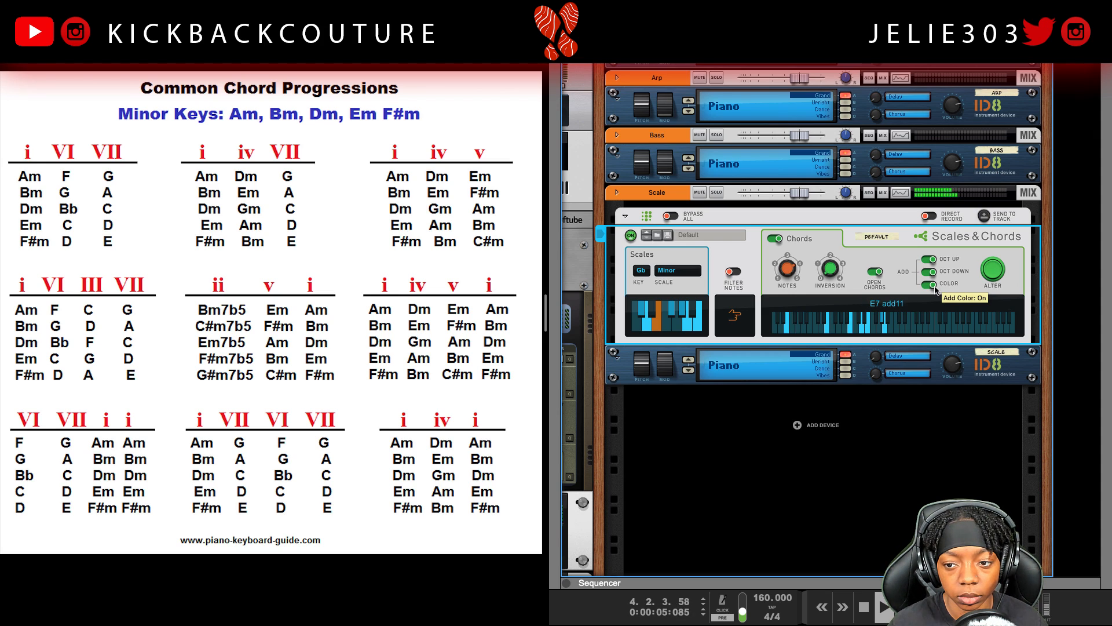
pyautogui.click(932, 286)
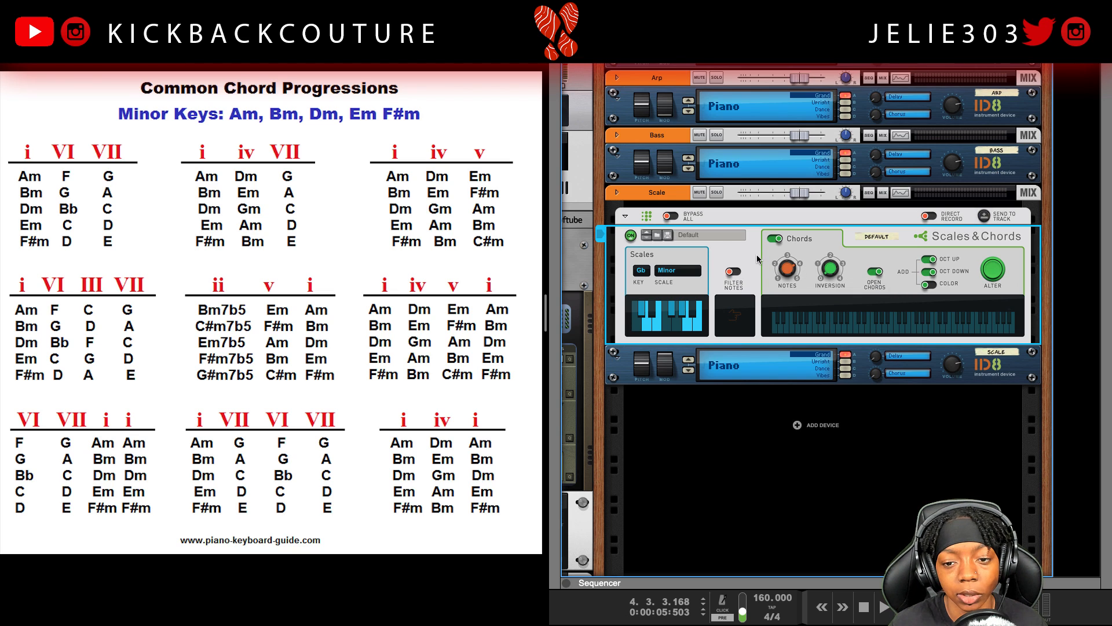
# Step: Send the Scales & Chords player's output to the Scale track and return to the full arrangement view
pyautogui.click(981, 219)
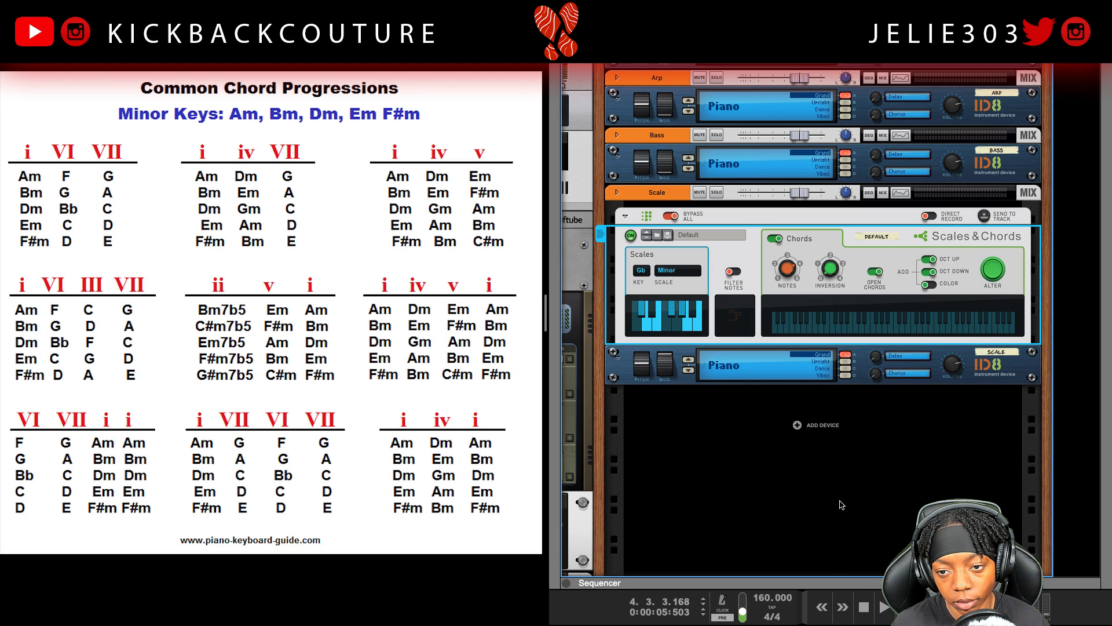
pyautogui.moveTo(820, 213); pyautogui.dragTo(812, 31)
pyautogui.click(743, 69)
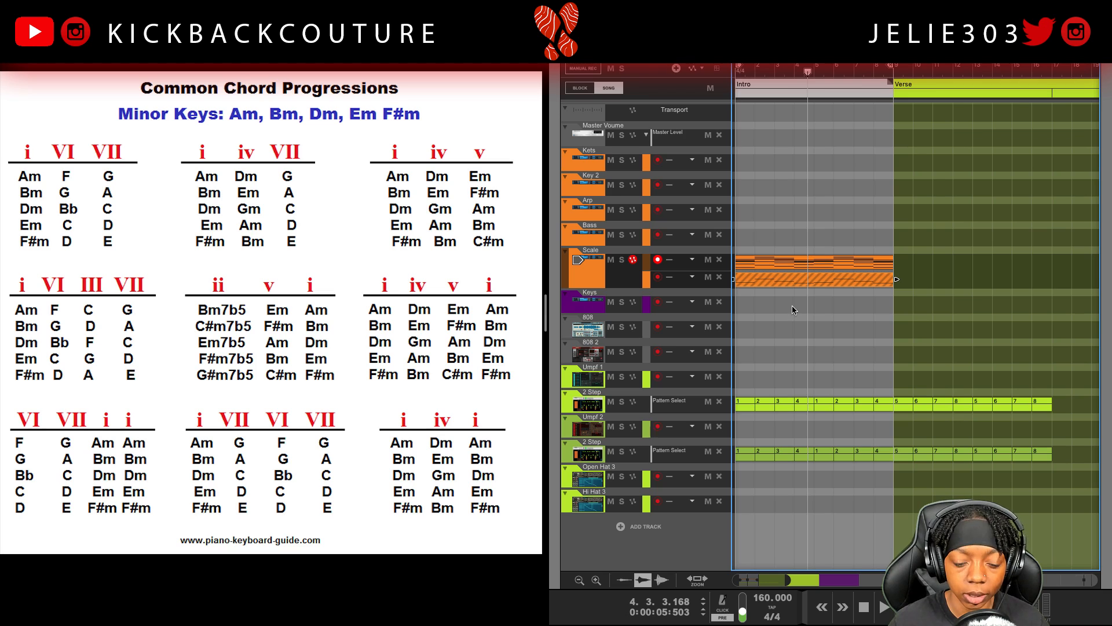
# Step: Enlarge the sequencer to full width and copy the Scale track's chord clip onto the Kets track
pyautogui.press('h')
pyautogui.press('h')
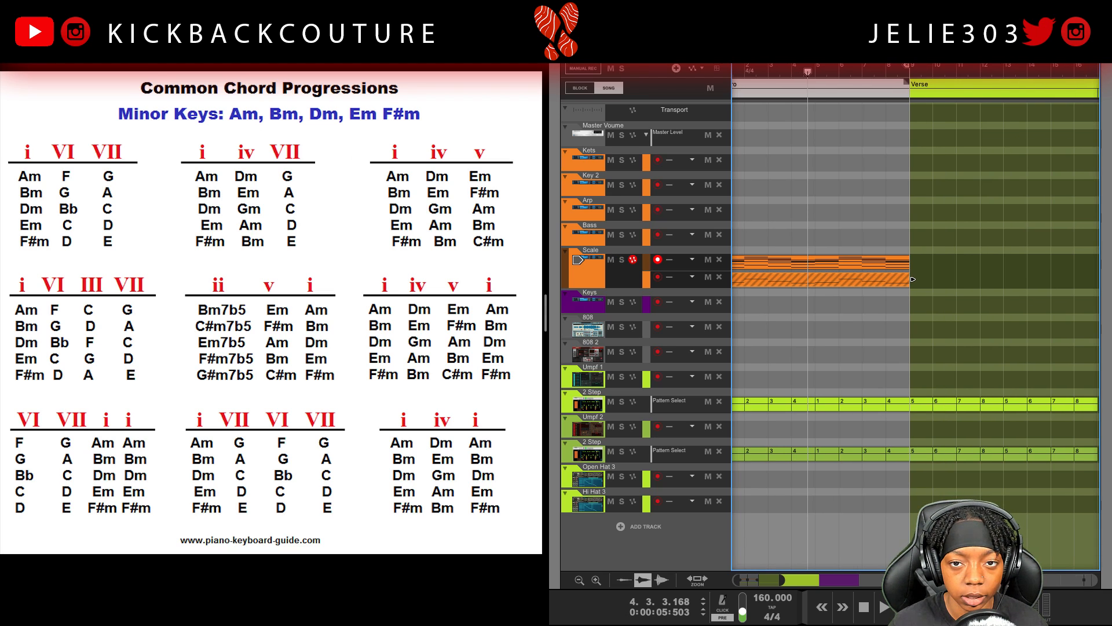
pyautogui.press('super+w')
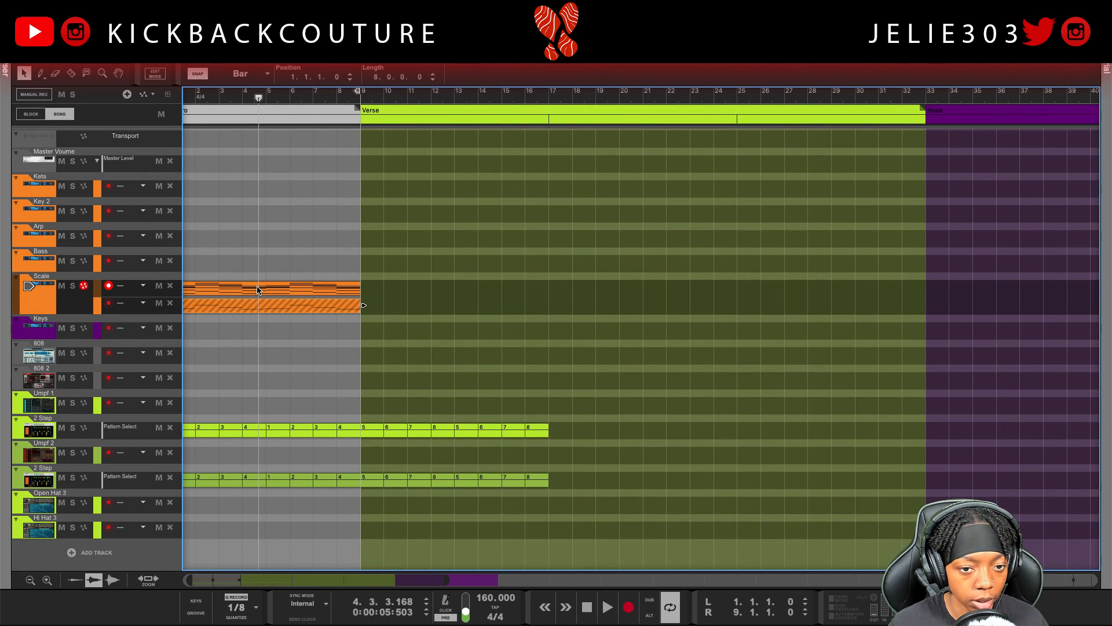
pyautogui.moveTo(258, 291); pyautogui.dragTo(258, 191)
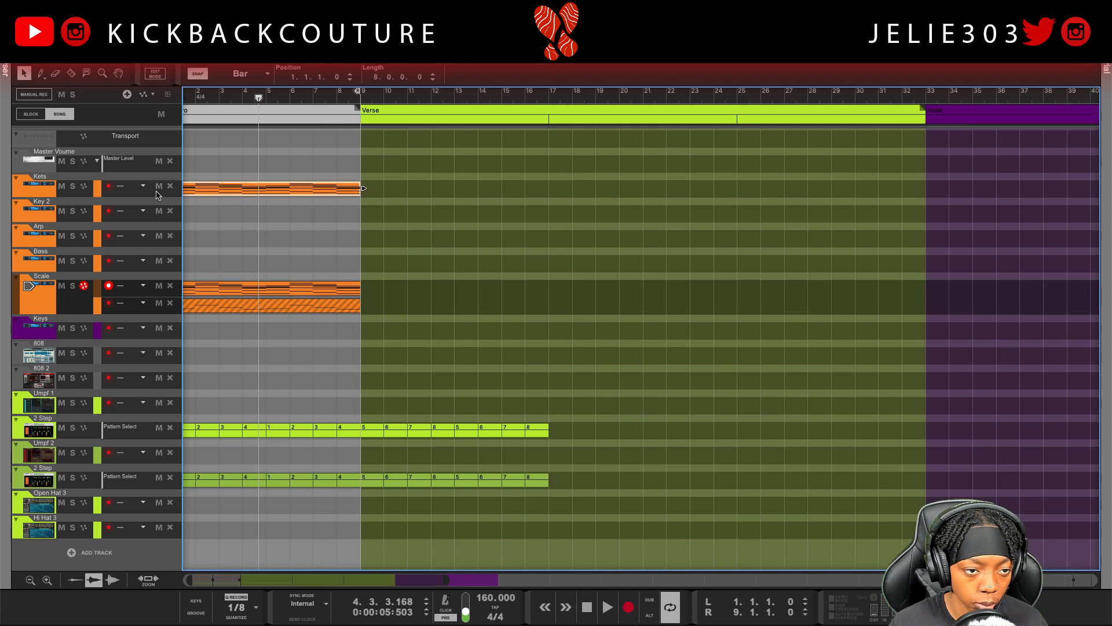
# Step: Rename the Kets track as Keys, and try copying its full chord clip onto the Bass track
pyautogui.doubleClick(40, 177)
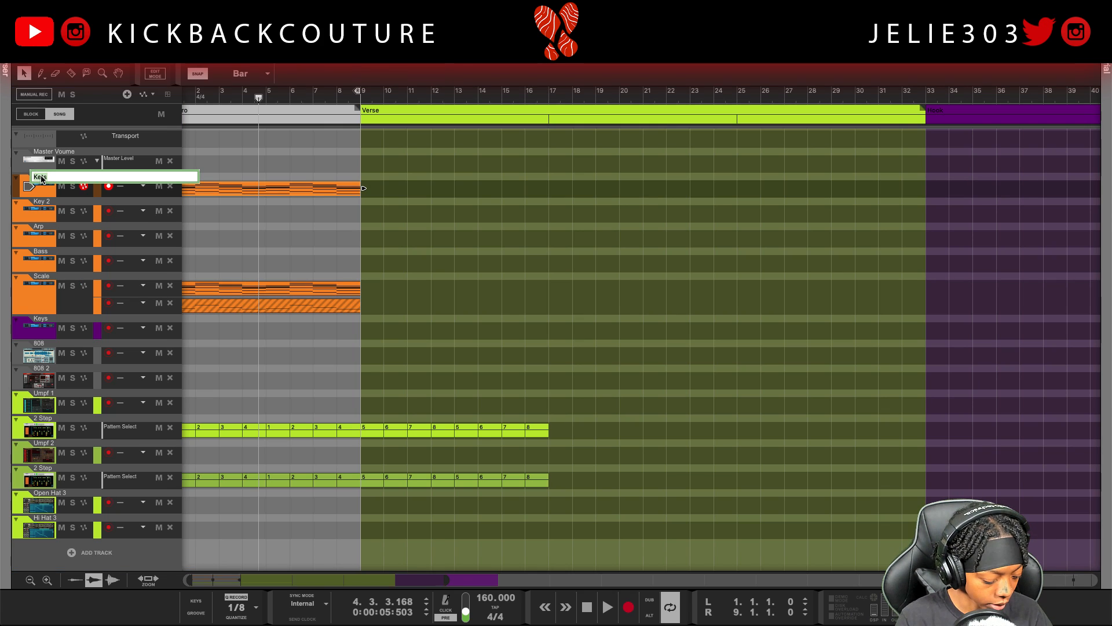
pyautogui.write('Keys')
pyautogui.press('Return')
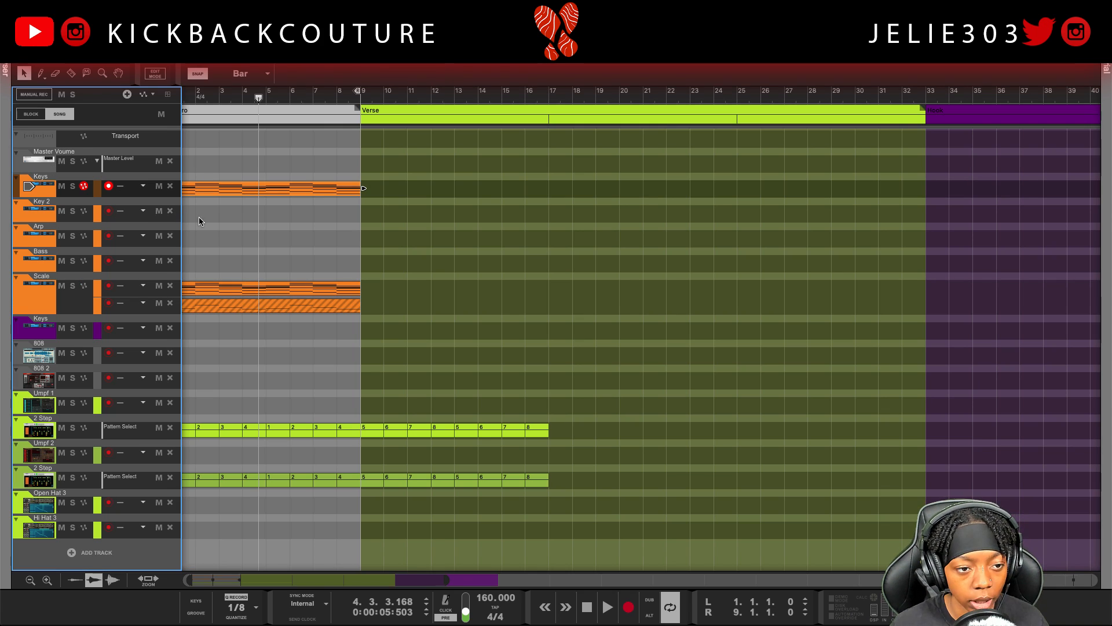
pyautogui.moveTo(238, 192); pyautogui.dragTo(232, 261)
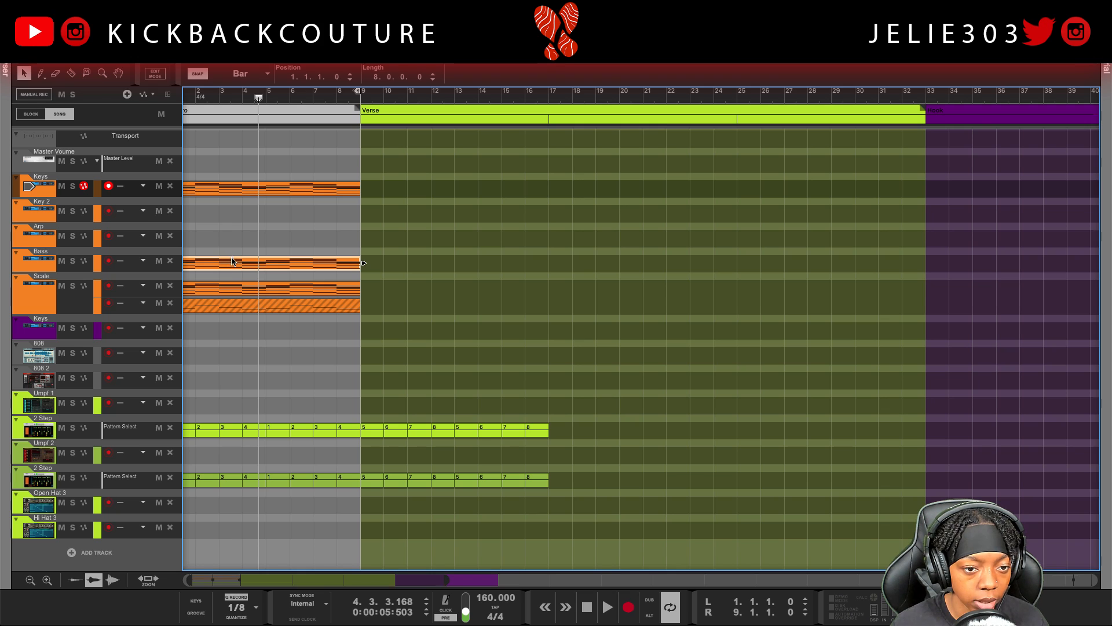
pyautogui.press('Delete')
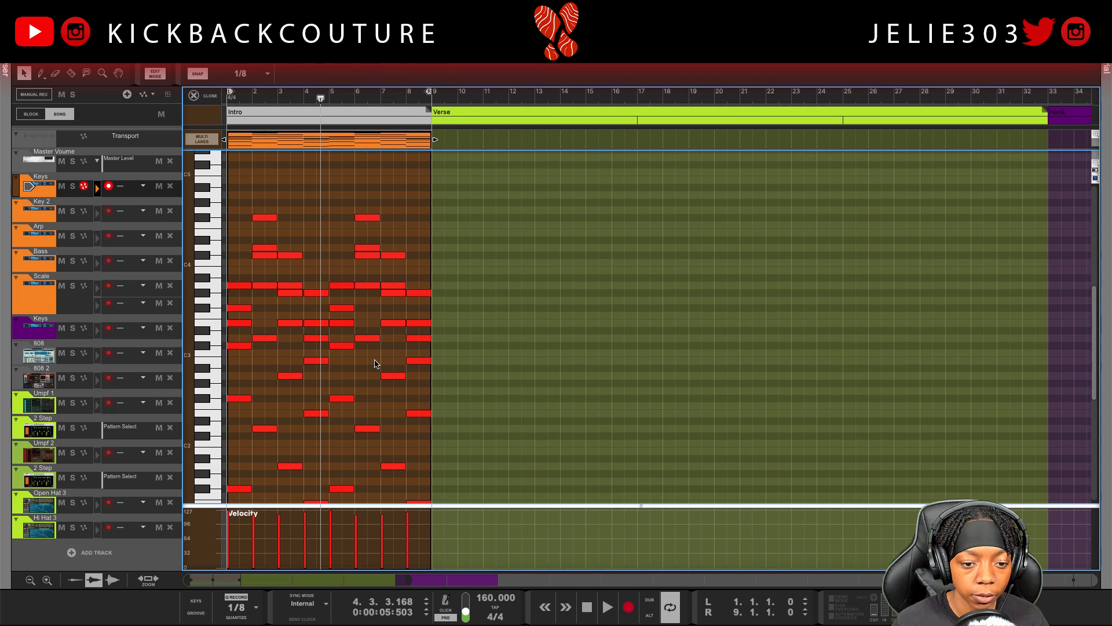
# Step: Select the lowest note of all eight chords in the Keys clip and duplicate these notes to a new lane
pyautogui.scroll(-4, 375, 364)
pyautogui.click(239, 381)
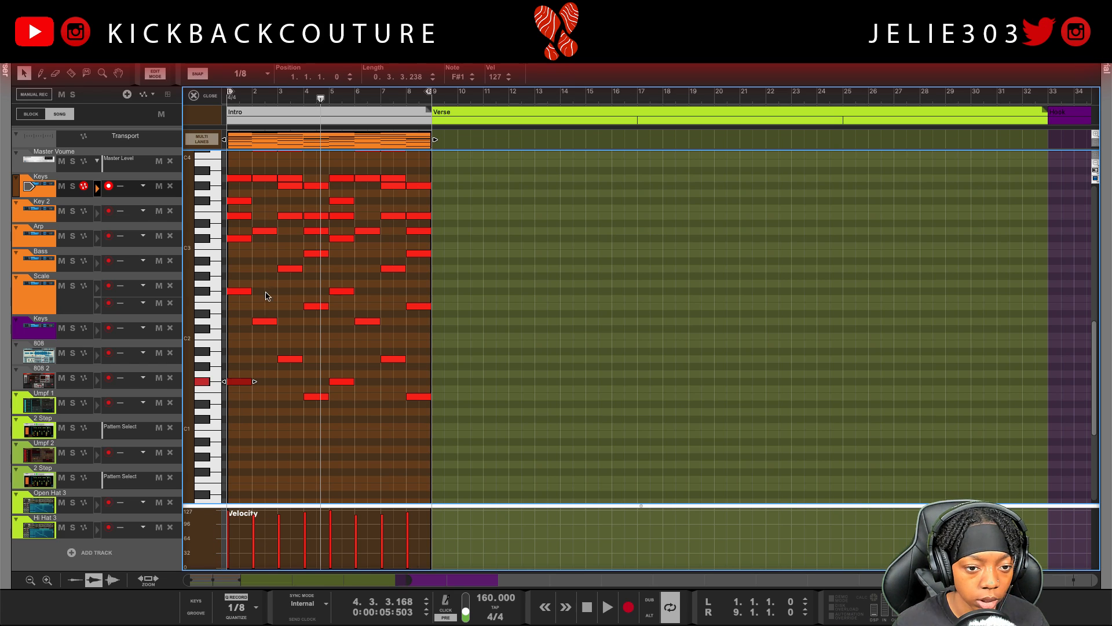
pyautogui.keyDown('shift'); pyautogui.click(265, 321); pyautogui.keyUp('shift')
pyautogui.keyDown('shift'); pyautogui.click(291, 358); pyautogui.keyUp('shift')
pyautogui.keyDown('shift'); pyautogui.click(316, 396); pyautogui.keyUp('shift')
pyautogui.keyDown('shift'); pyautogui.click(342, 381); pyautogui.keyUp('shift')
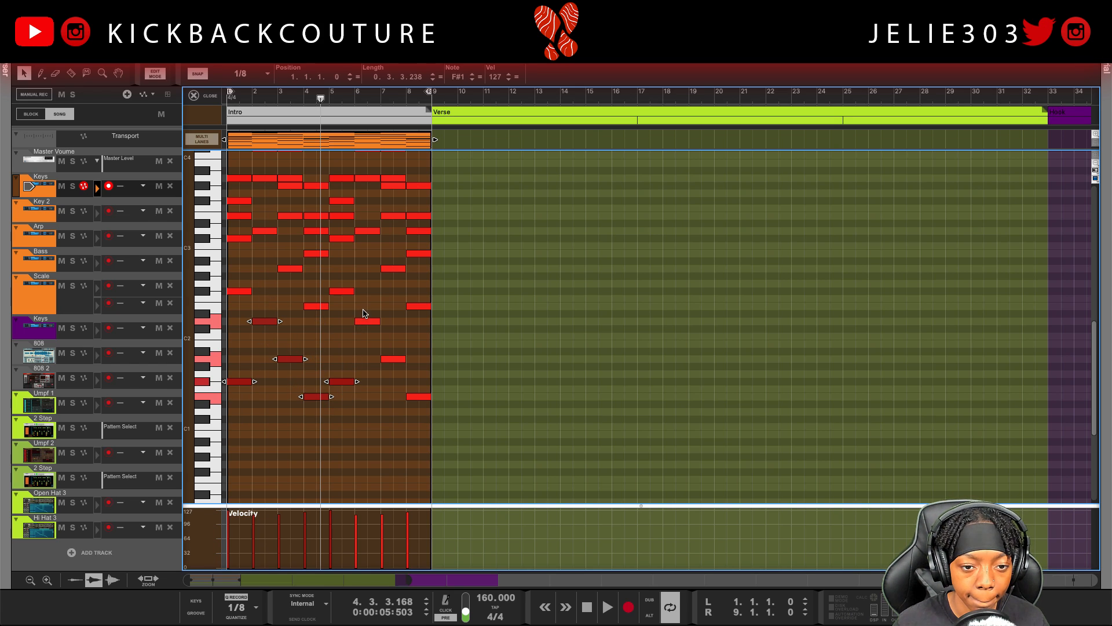
pyautogui.keyDown('shift'); pyautogui.click(368, 320); pyautogui.keyUp('shift')
pyautogui.keyDown('shift'); pyautogui.click(393, 359); pyautogui.keyUp('shift')
pyautogui.keyDown('shift'); pyautogui.click(419, 396); pyautogui.keyUp('shift')
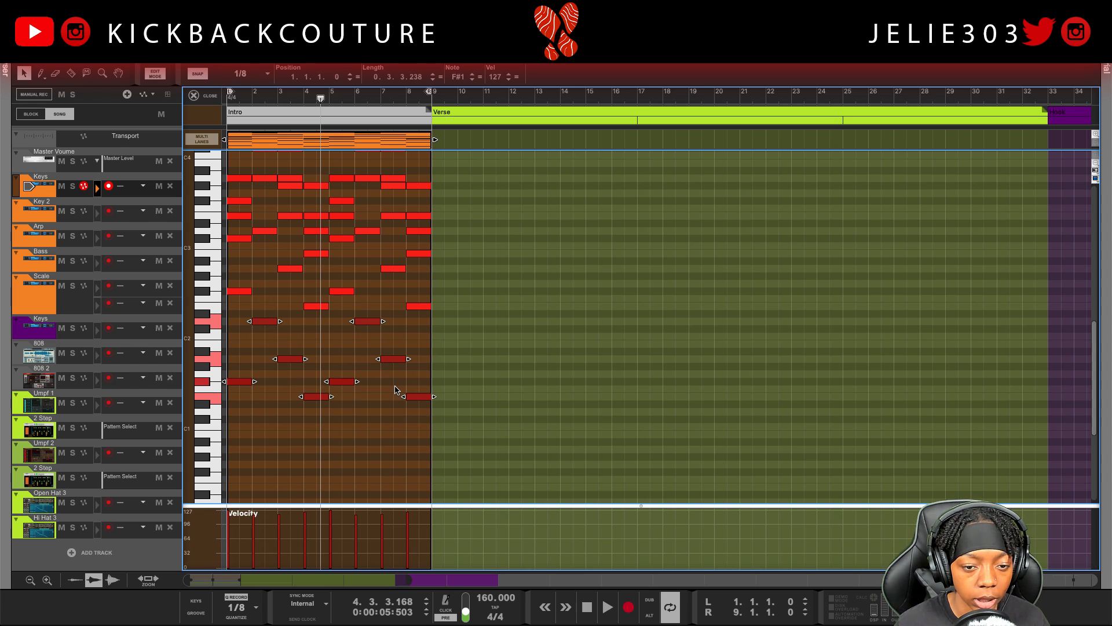
pyautogui.rightClick(339, 384)
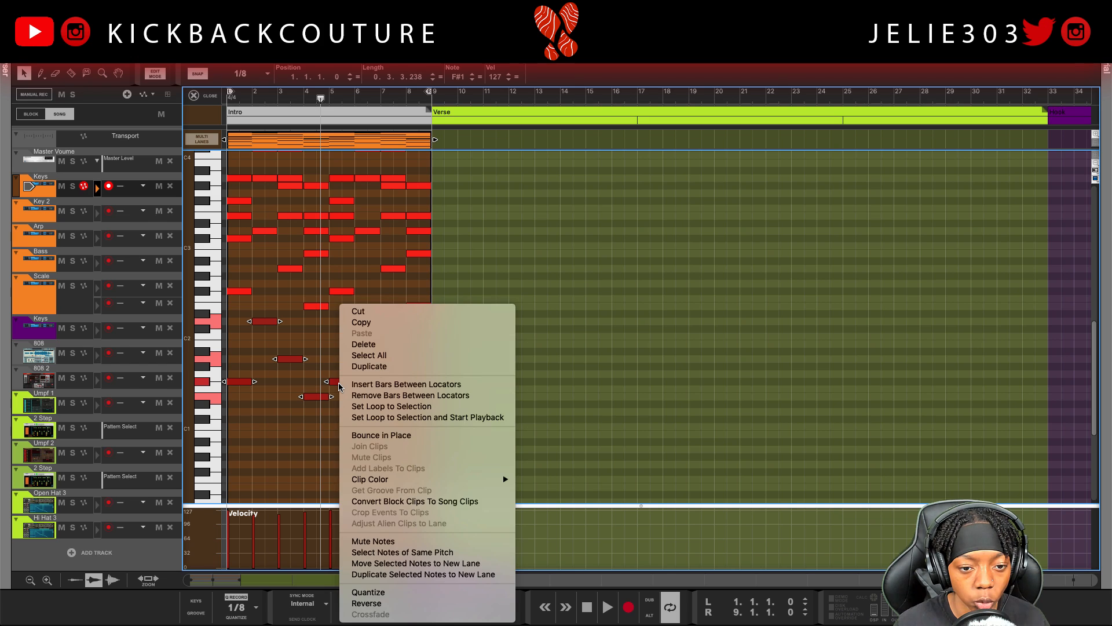
pyautogui.click(408, 574)
# Step: Move the duplicated low-note clip from the Keys track to the Bass track and make the Bass track active
pyautogui.click(196, 96)
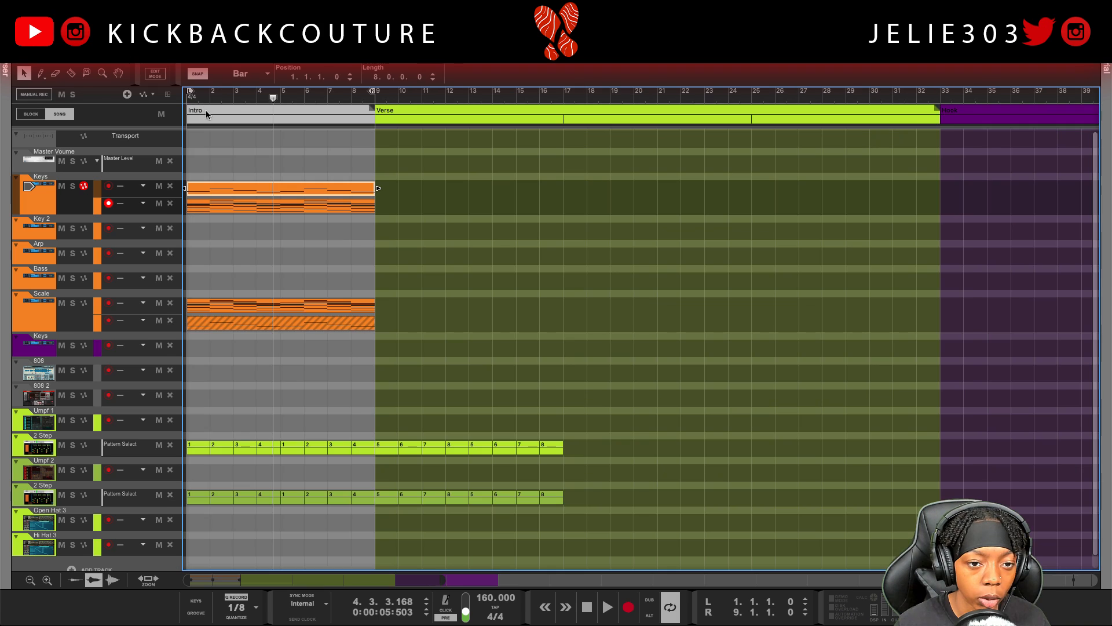
pyautogui.moveTo(299, 189); pyautogui.dragTo(283, 280)
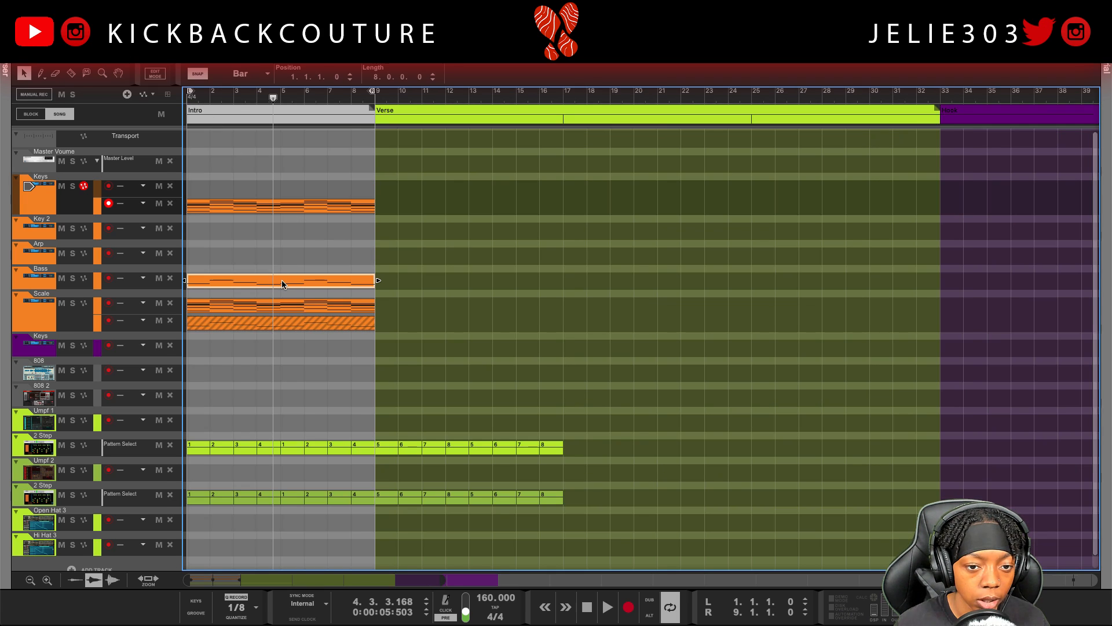
pyautogui.click(47, 276)
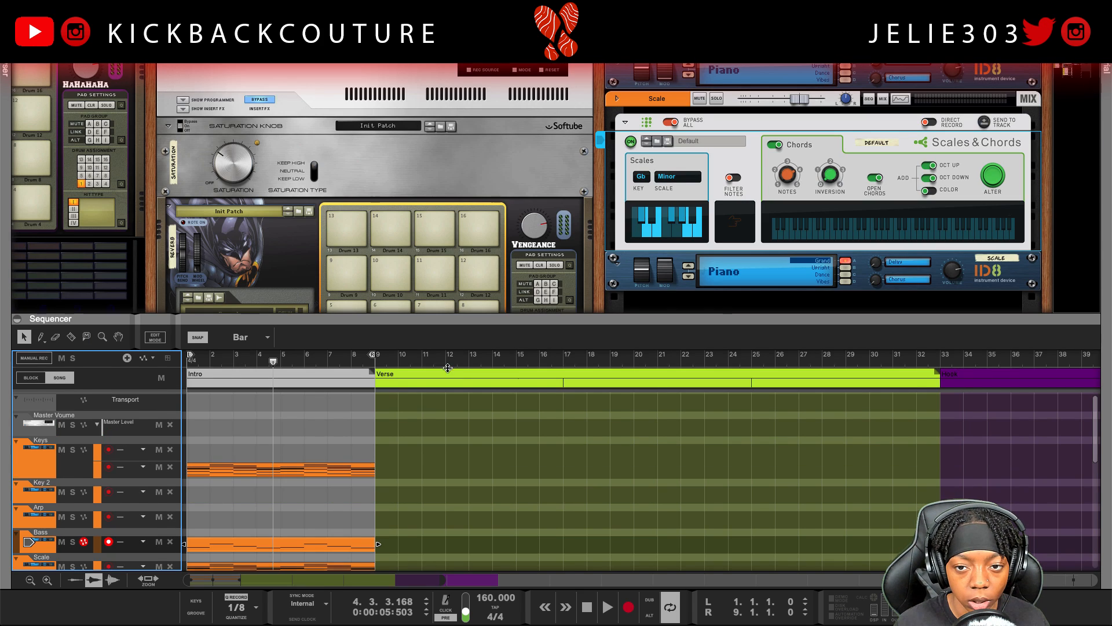
# Step: Set the Bass track's ID8 to the Bass instrument, trying its Synth sound before choosing Finger
pyautogui.moveTo(447, 369); pyautogui.dragTo(493, 572)
pyautogui.scroll(5, 631, 392)
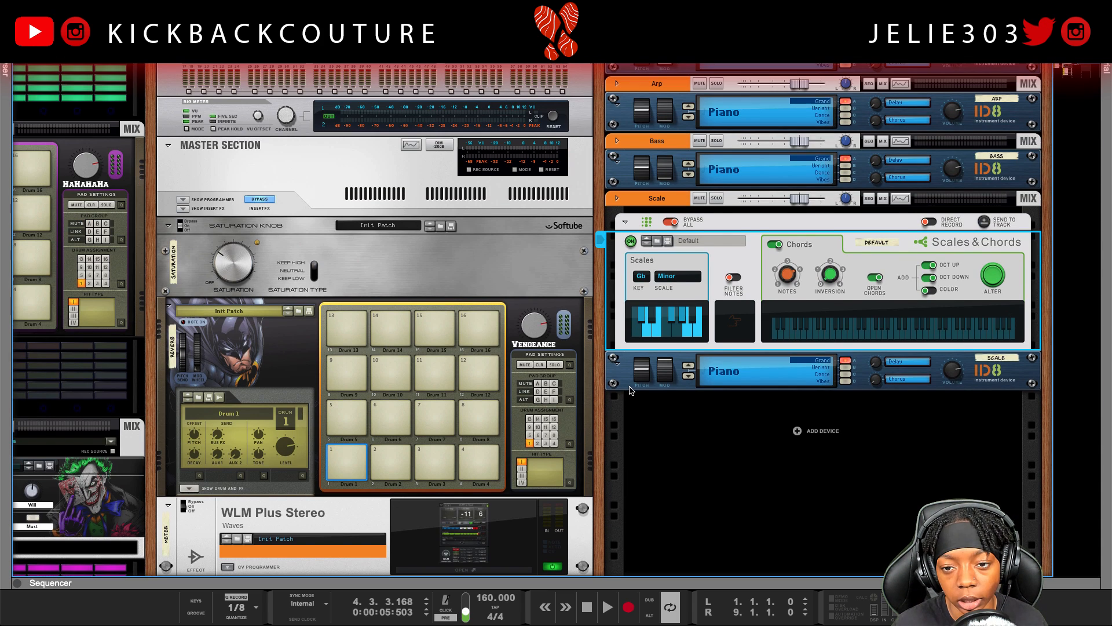
pyautogui.scroll(1, 631, 391)
pyautogui.scroll(4, 669, 183)
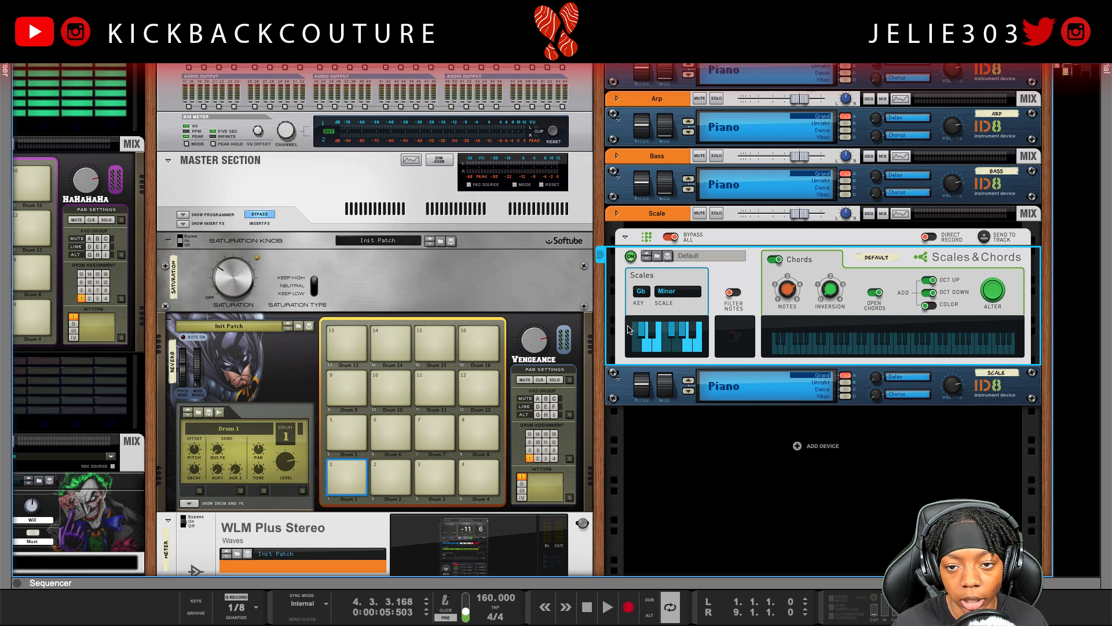
pyautogui.click(723, 239)
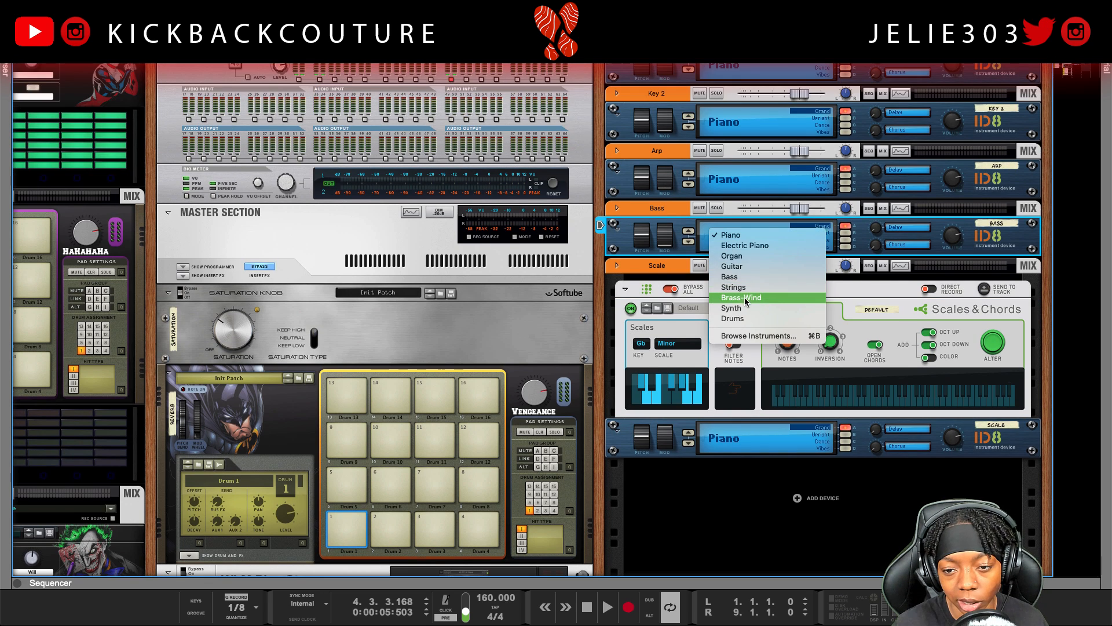
pyautogui.click(733, 277)
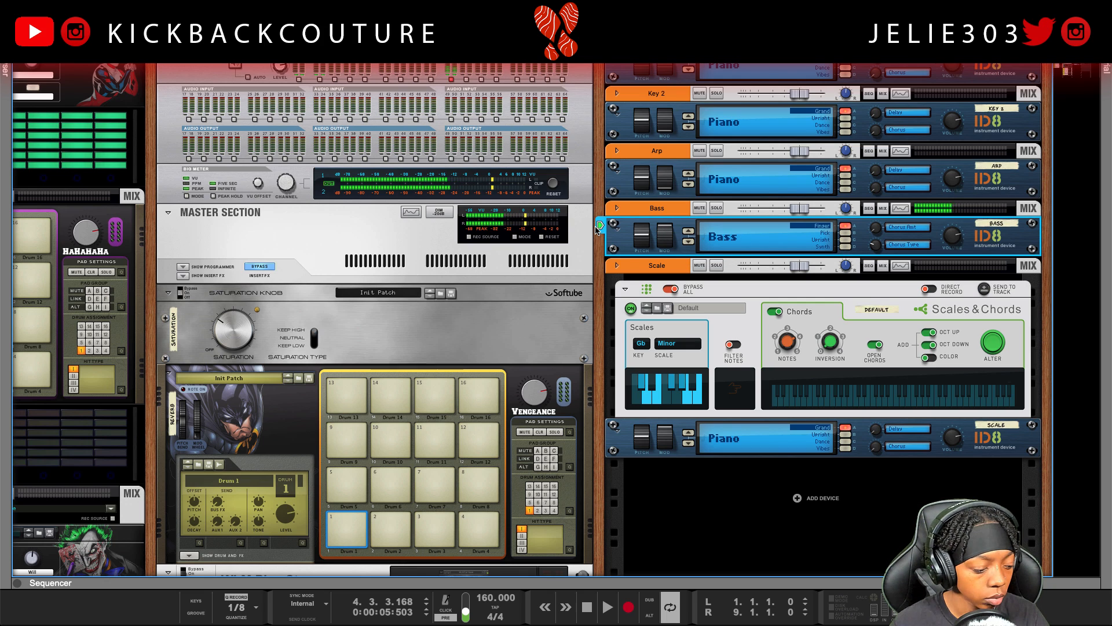
pyautogui.click(848, 248)
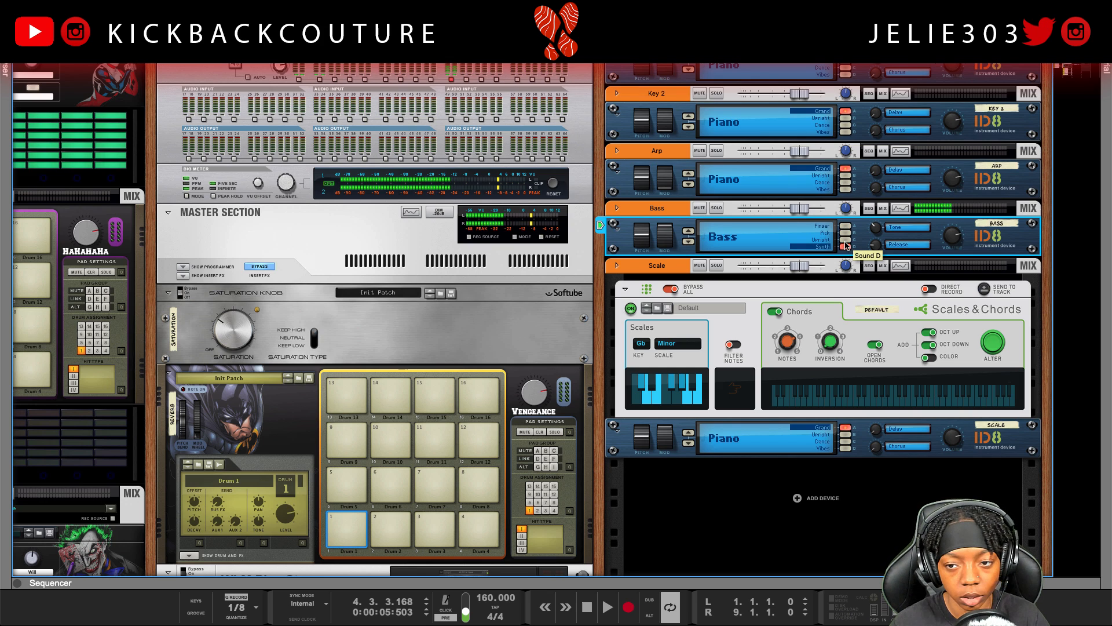
pyautogui.click(847, 226)
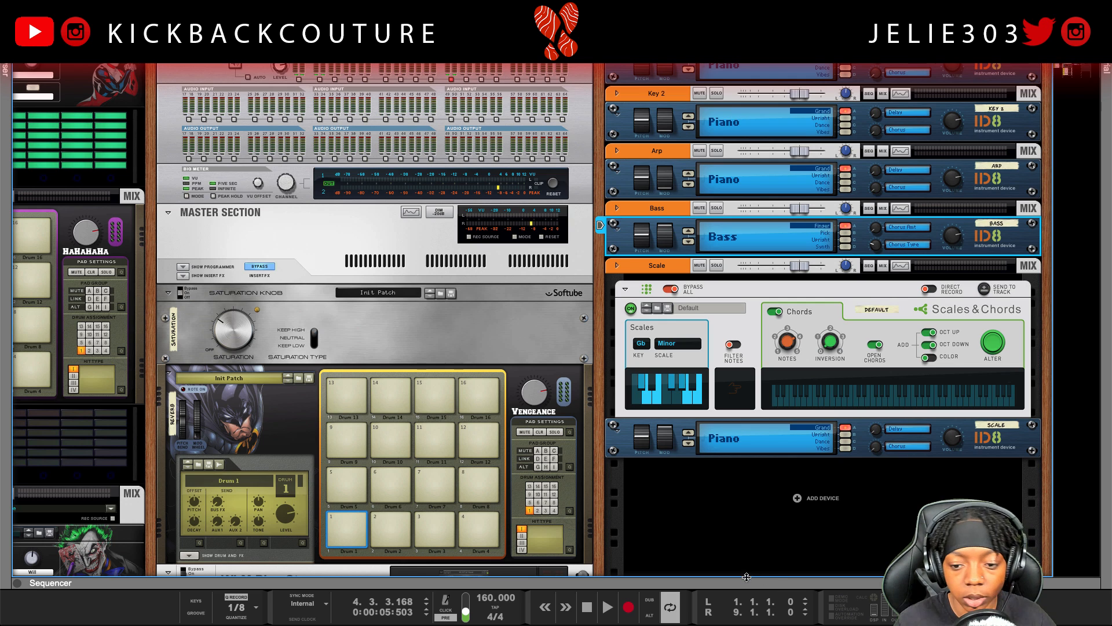
# Step: Open the Bass track's clip for note editing and play the song from the start
pyautogui.moveTo(749, 576); pyautogui.dragTo(744, 134)
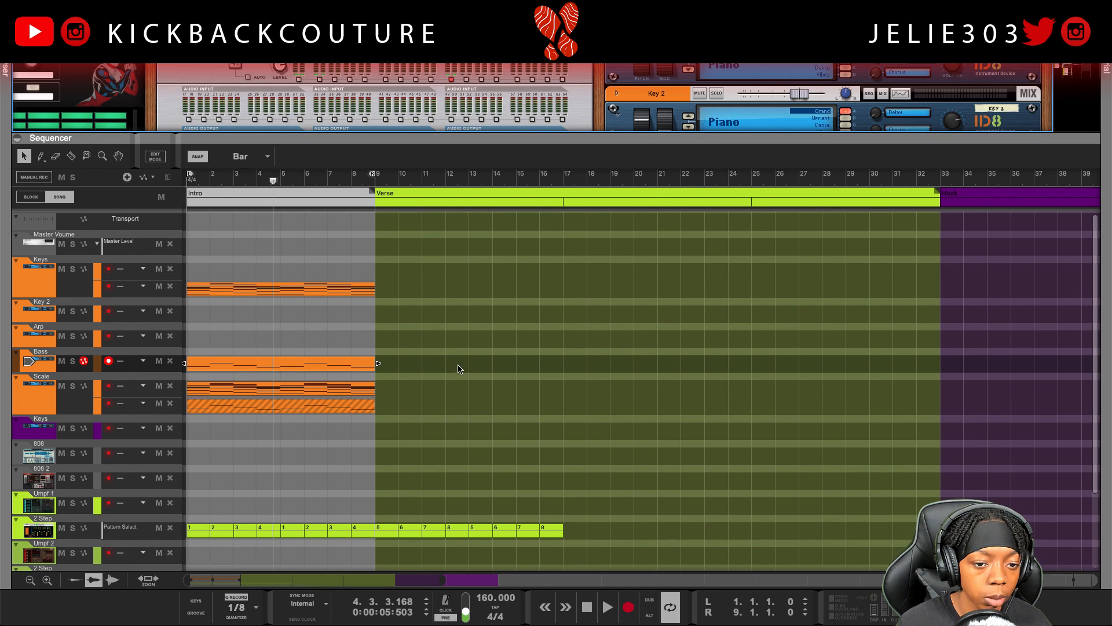
pyautogui.doubleClick(353, 362)
pyautogui.hotkey('shift', 'Return')
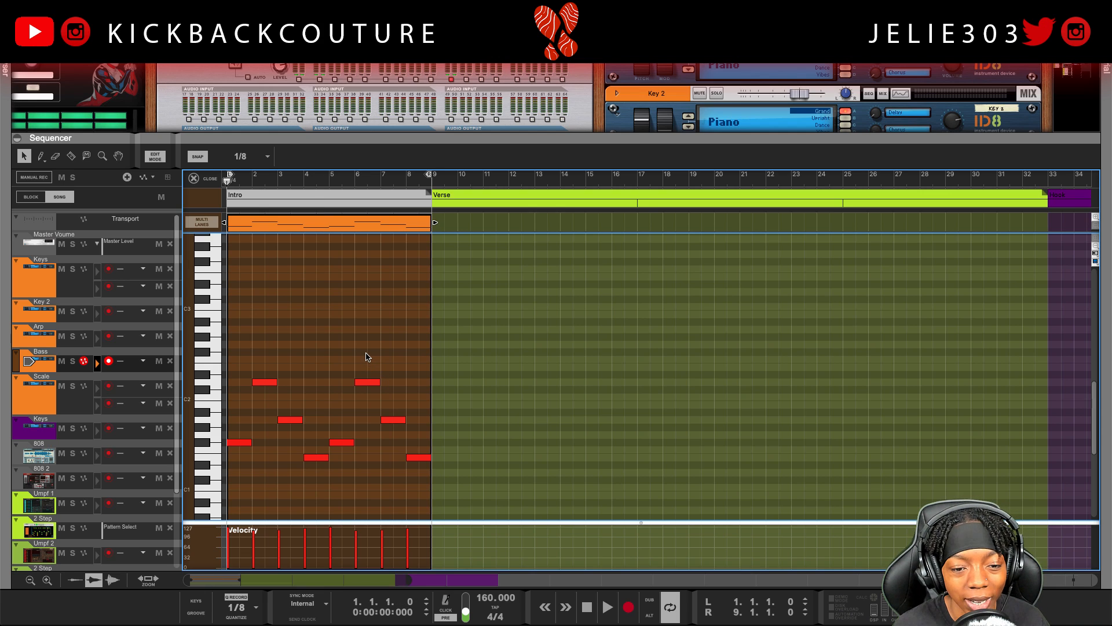
pyautogui.press('space')
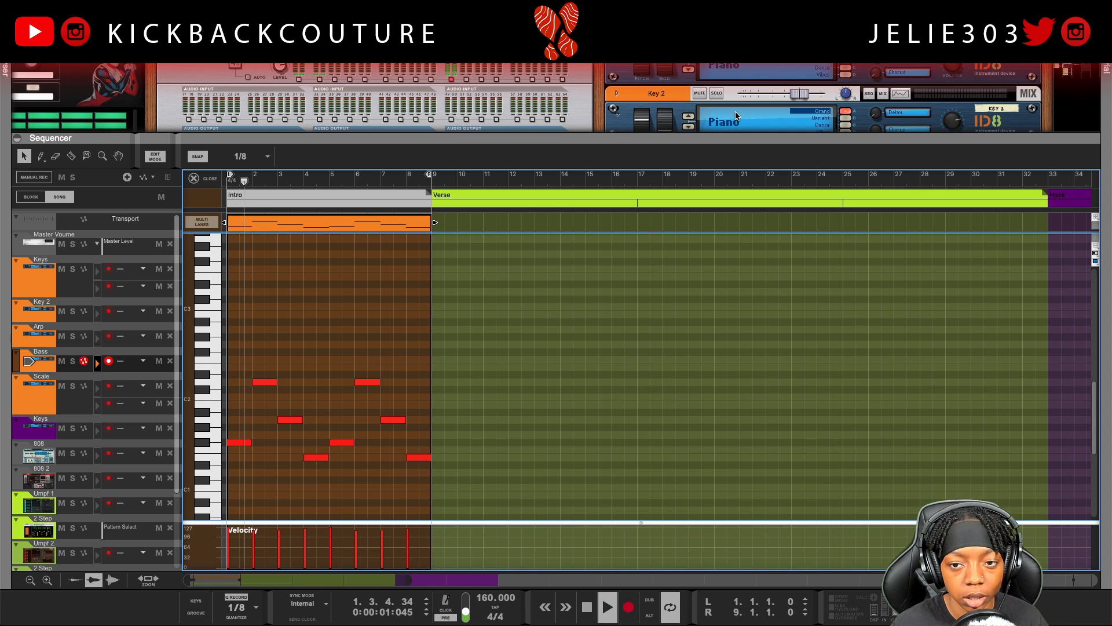
pyautogui.moveTo(735, 135); pyautogui.dragTo(725, 273)
pyautogui.press('space')
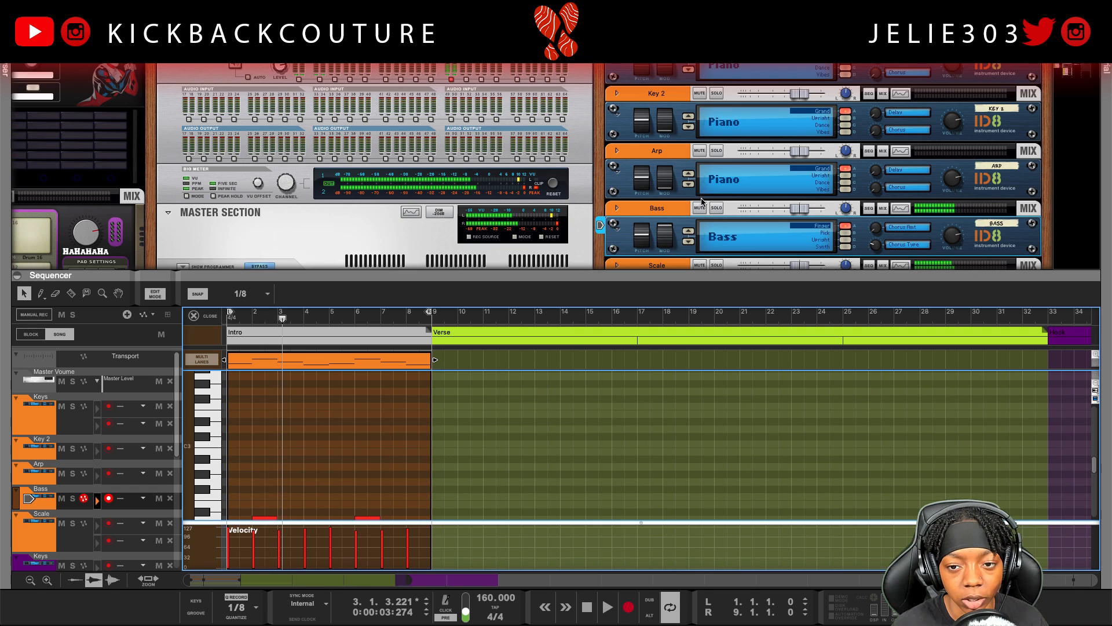
# Step: Solo the Bass track in the rack and listen to its low-note line alone
pyautogui.click(717, 207)
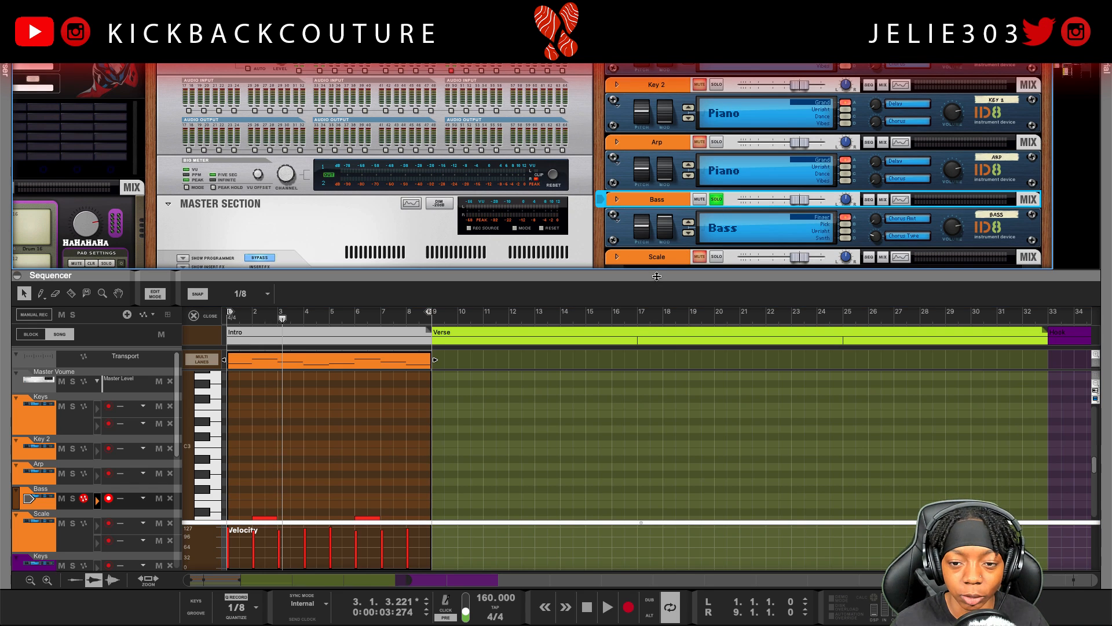
pyautogui.moveTo(657, 275); pyautogui.dragTo(629, 88)
pyautogui.press('space')
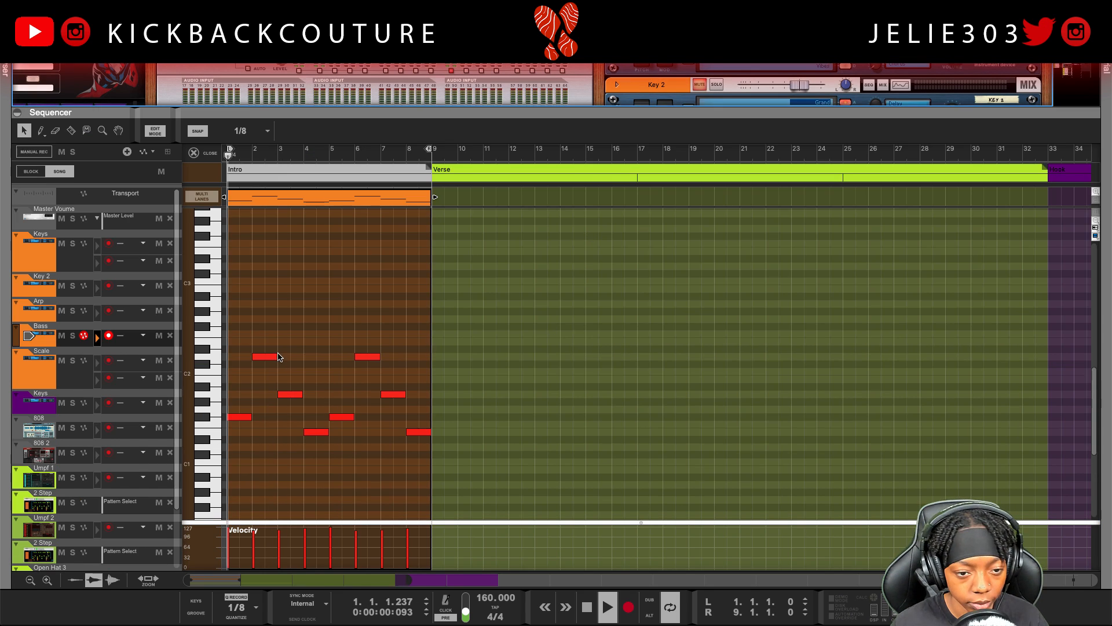
pyautogui.click(313, 327)
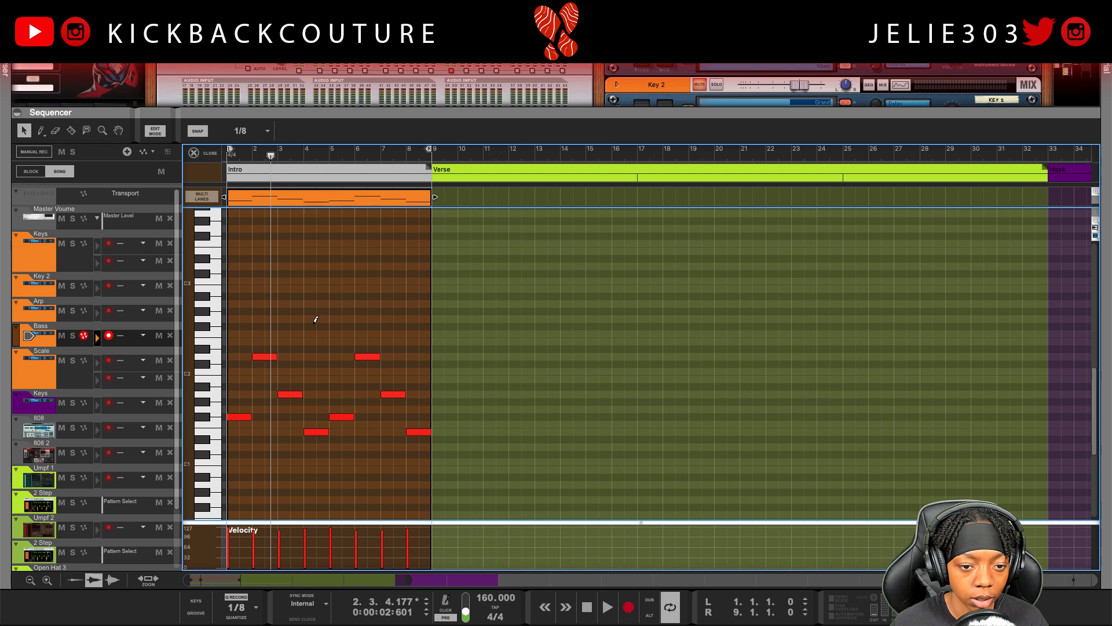
# Step: Set the velocity of all notes in the Bass clip to 111 and play the line from the start
pyautogui.hotkey('ctrl', 'a')
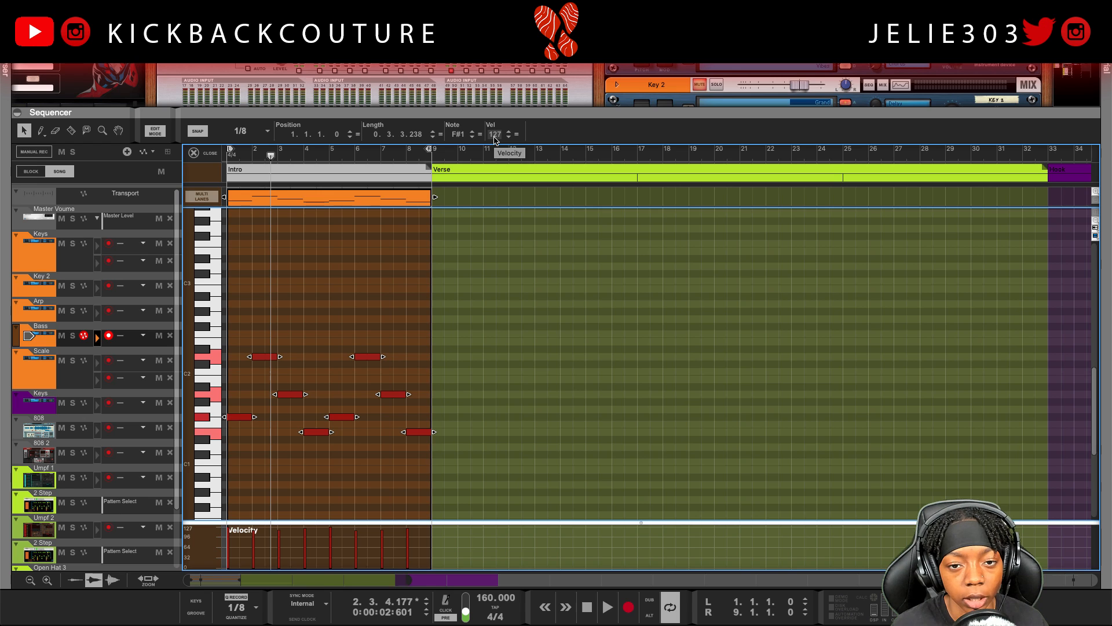
pyautogui.moveTo(495, 139); pyautogui.dragTo(496, 150)
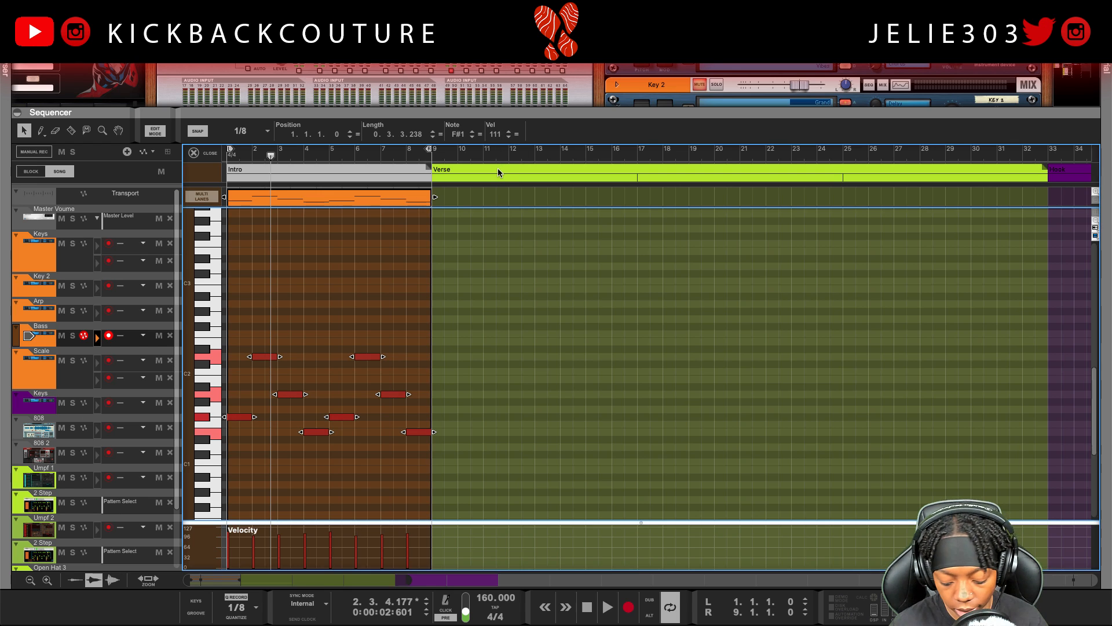
pyautogui.hotkey('shift', 'Return')
pyautogui.press('space')
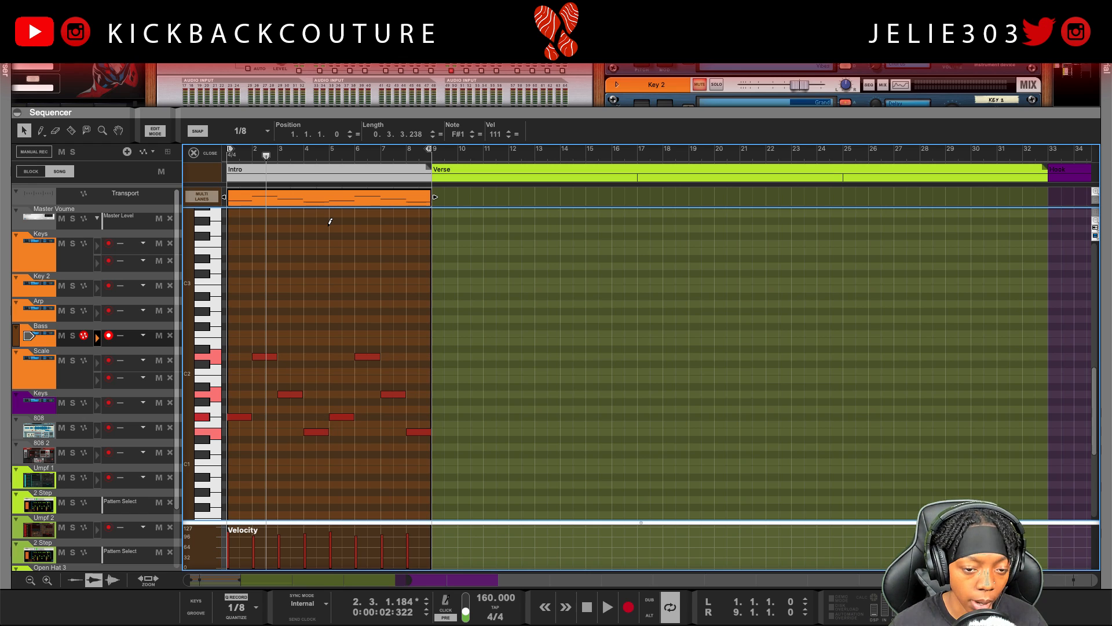
# Step: Transpose all the Bass clip's notes down one octave and listen to them from the start
pyautogui.hotkey('shift', 'Down')
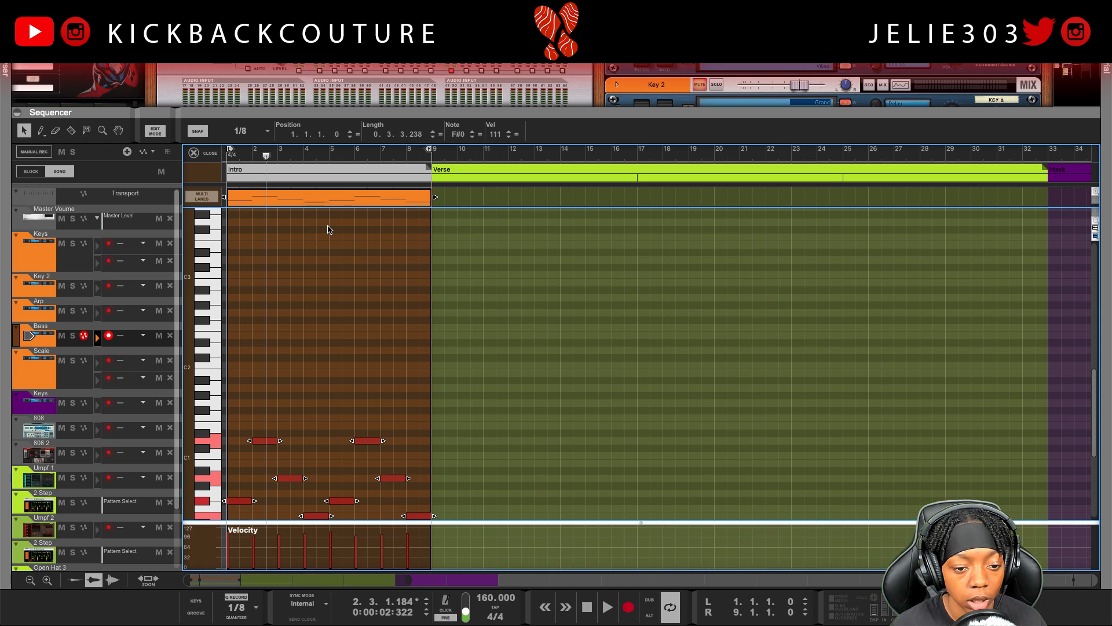
pyautogui.hotkey('shift', 'Return')
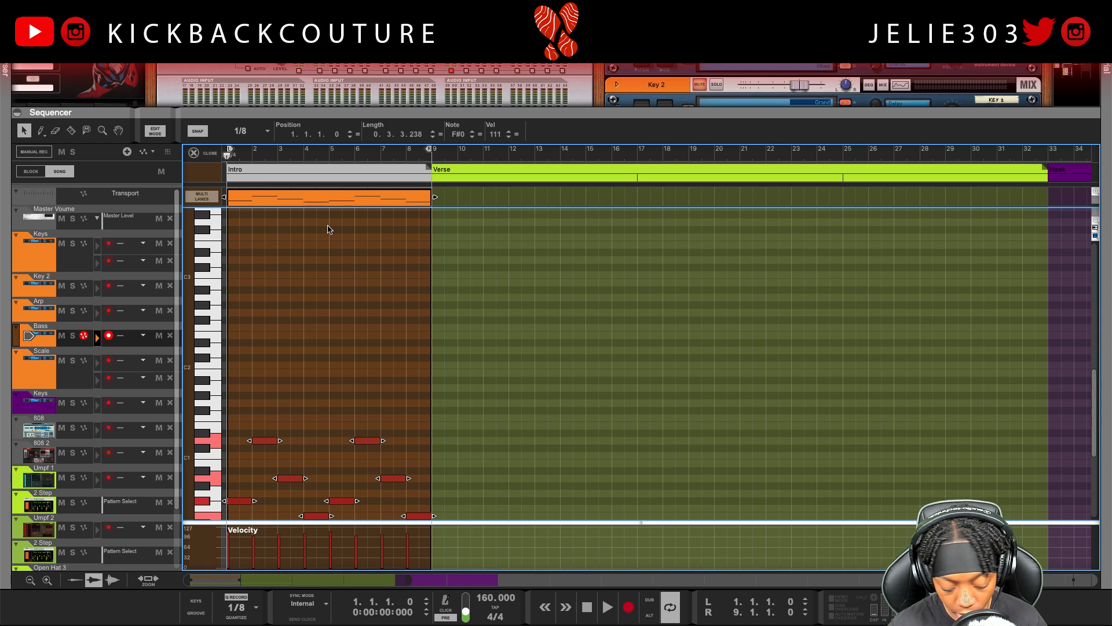
pyautogui.press('space')
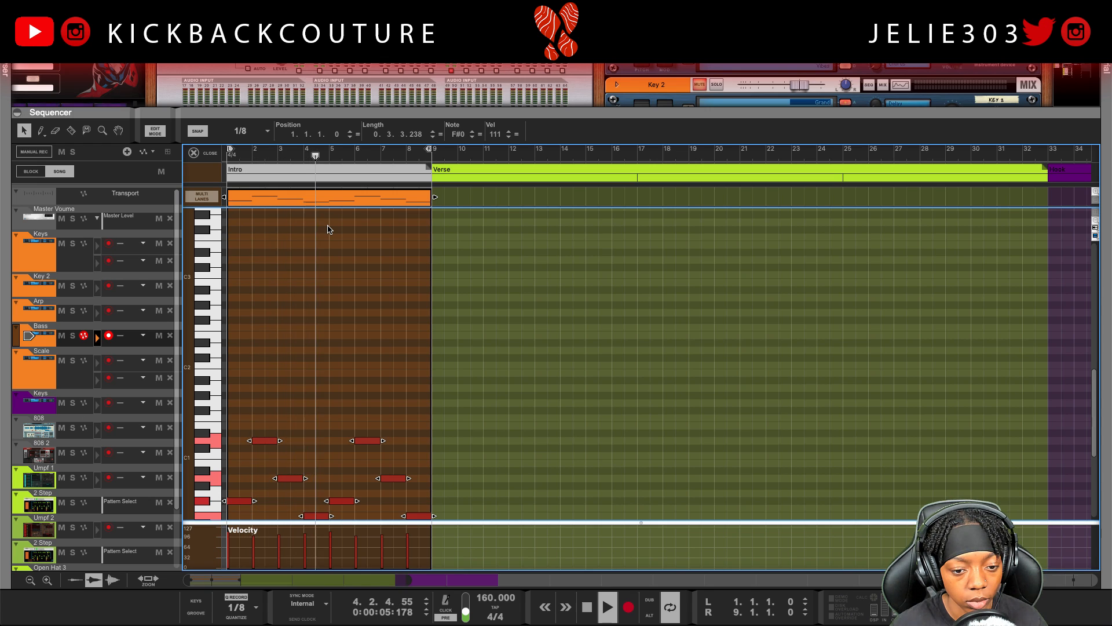
pyautogui.press('space')
# Step: Try the bass notes another octave lower during playback, and move them back up one octave
pyautogui.press('shift+super+Down')
pyautogui.hotkey('shift', 'Return')
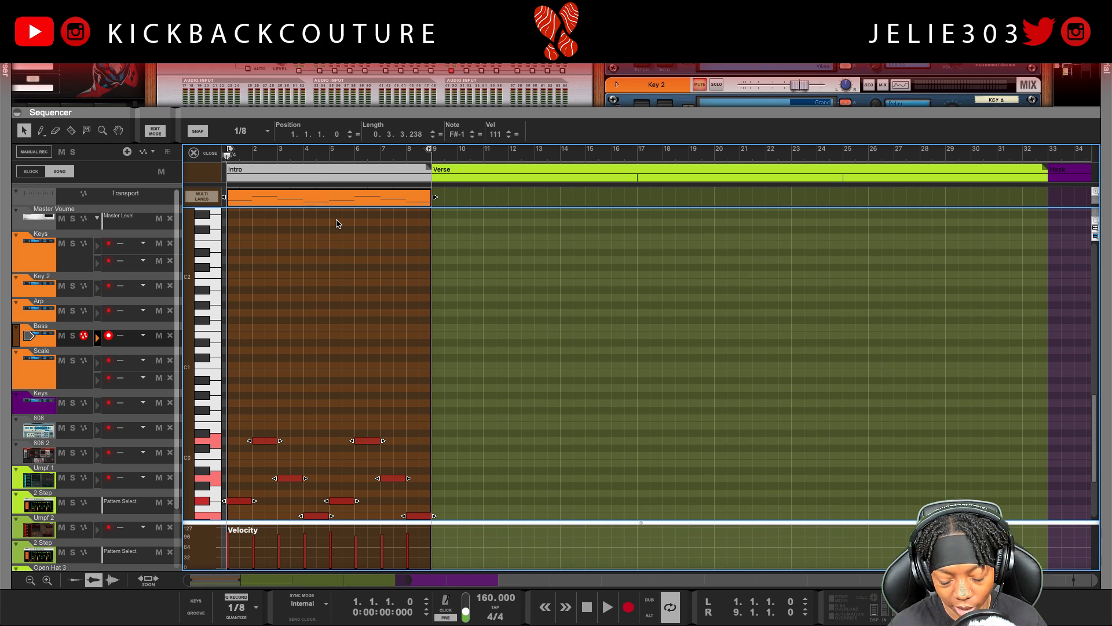
pyautogui.press('space')
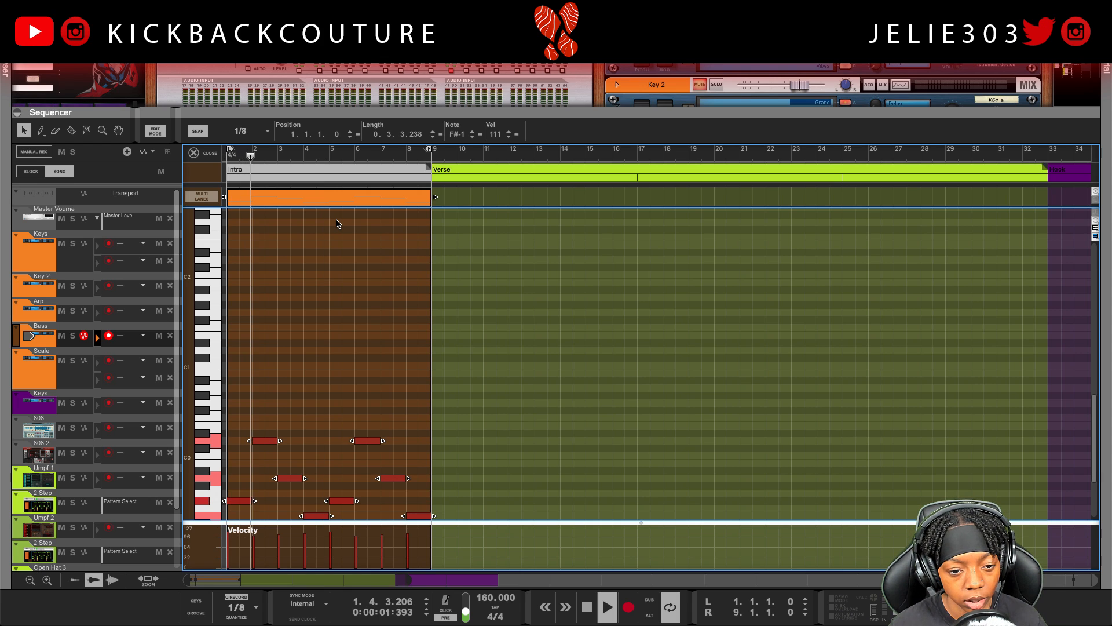
pyautogui.press('space')
pyautogui.press('shift+super+Up')
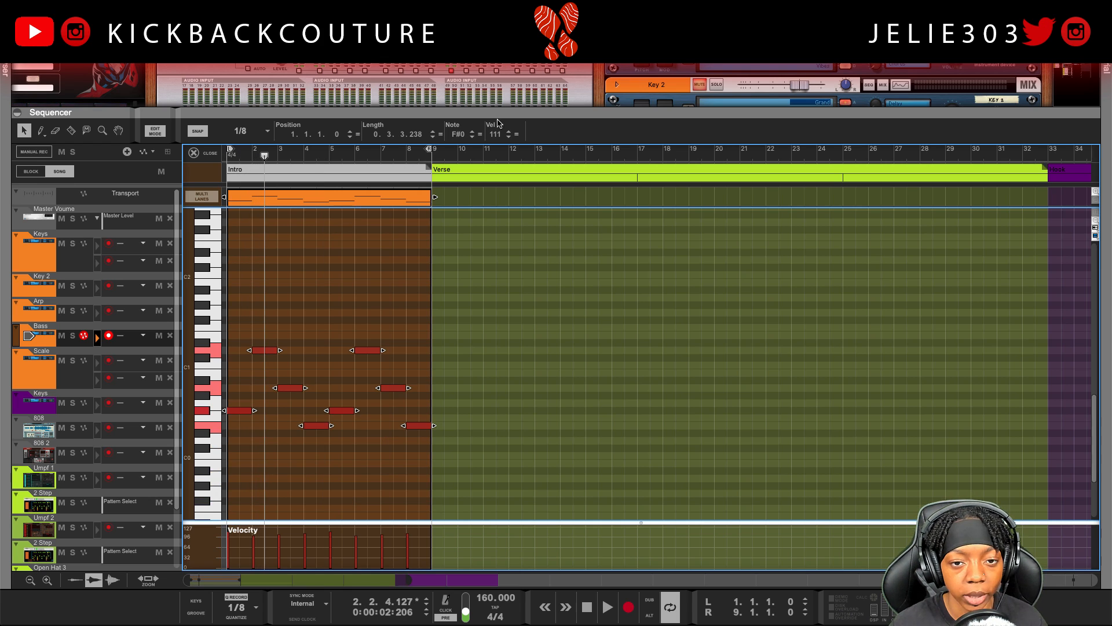
# Step: Bring up the full rack and listen to the soloed Bass line
pyautogui.moveTo(559, 108); pyautogui.dragTo(585, 623)
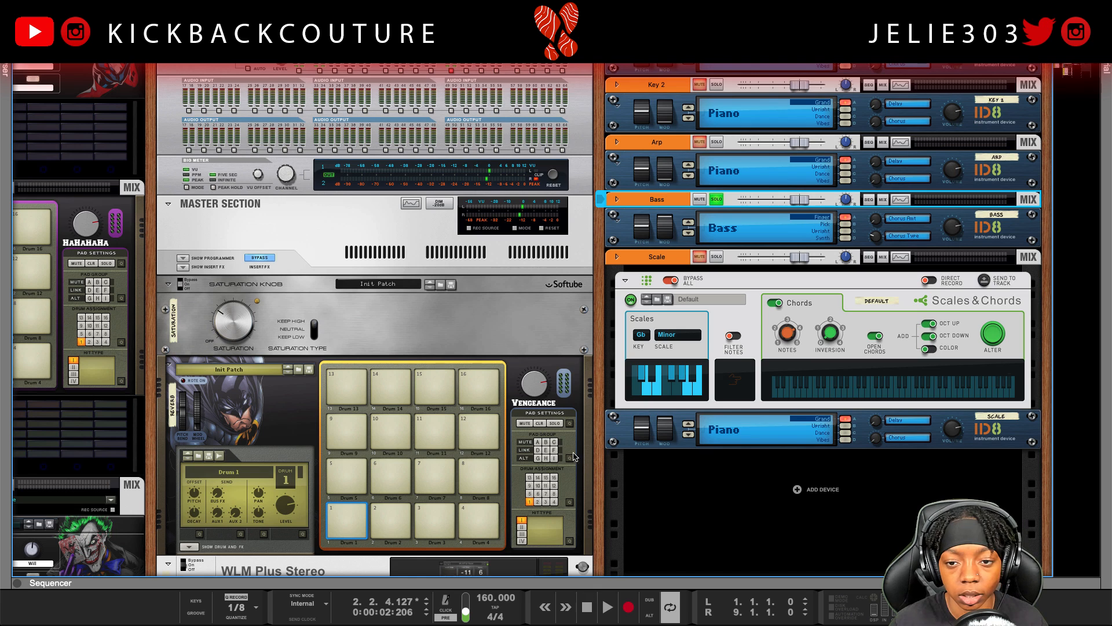
pyautogui.press('space')
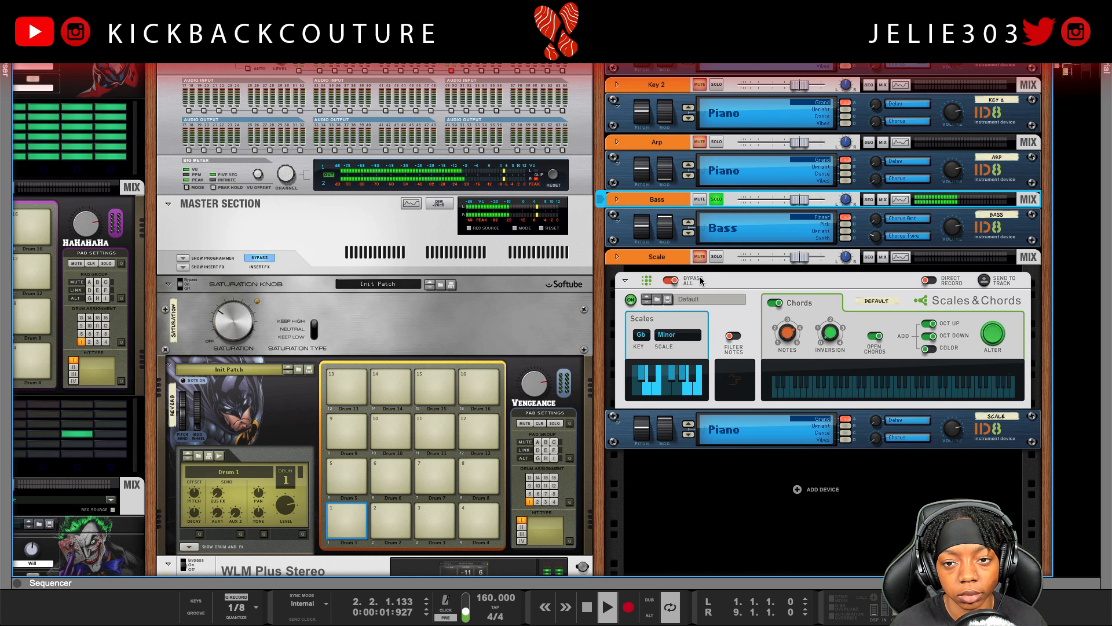
pyautogui.scroll(1, 704, 282)
pyautogui.click(718, 60)
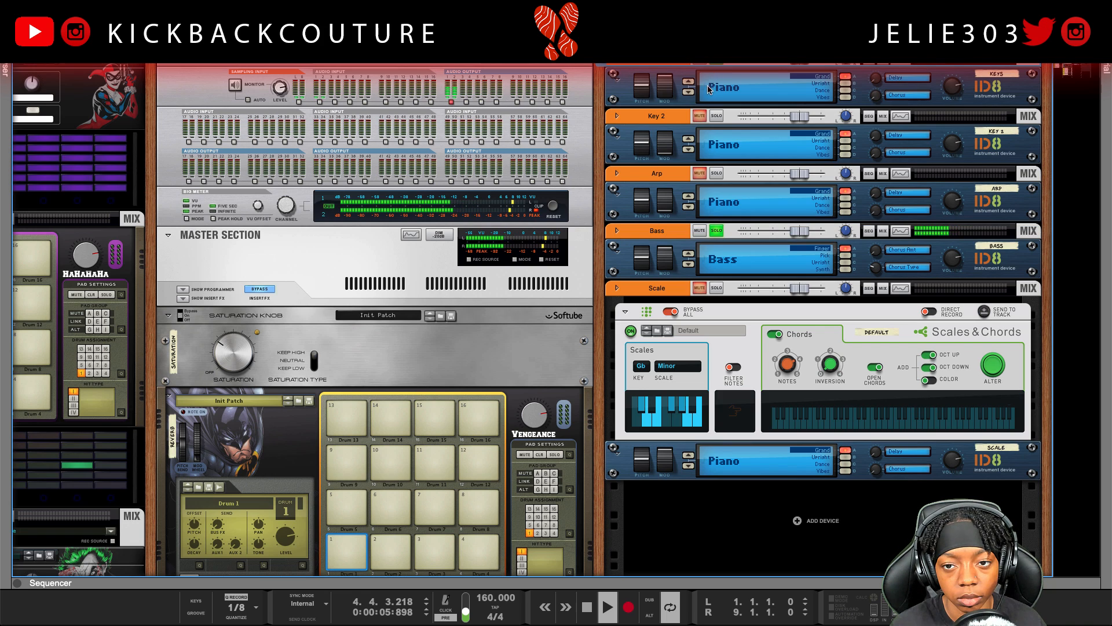
# Step: Set the mod wheel of the Keys ID8 to 85 and play the loop from the start
pyautogui.click(667, 93)
pyautogui.moveTo(669, 94); pyautogui.dragTo(669, 95)
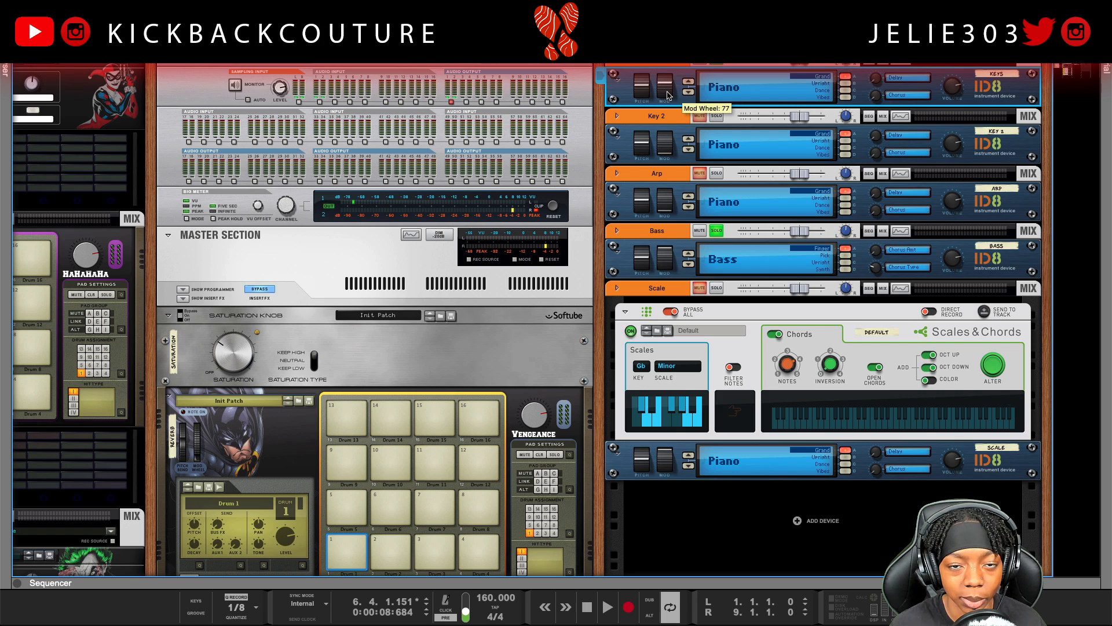
pyautogui.press('space')
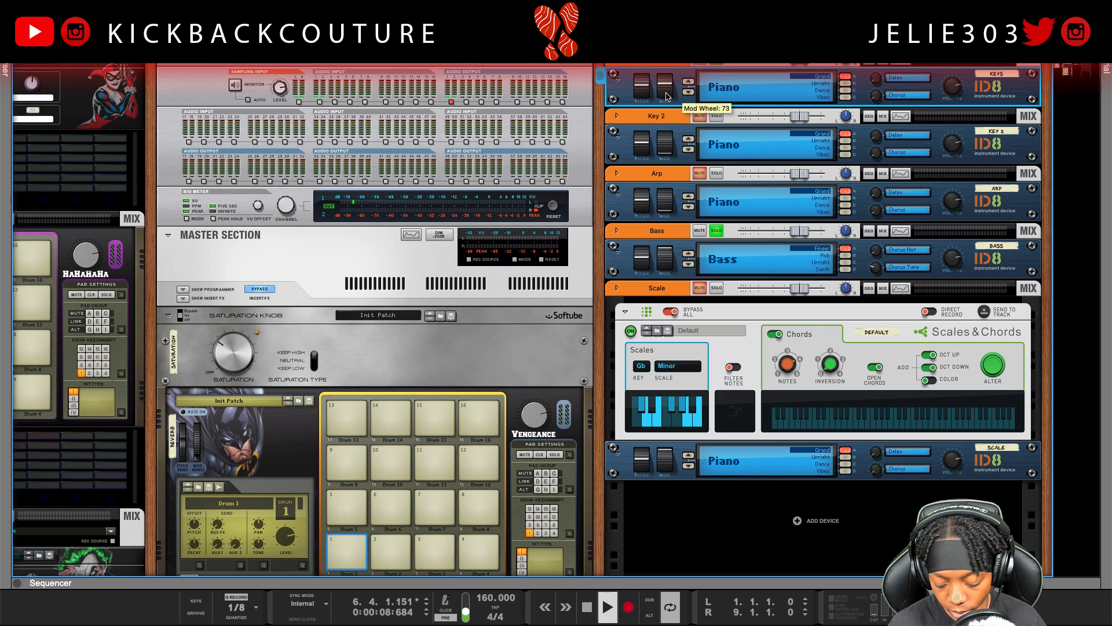
pyautogui.moveTo(668, 96); pyautogui.dragTo(672, 85)
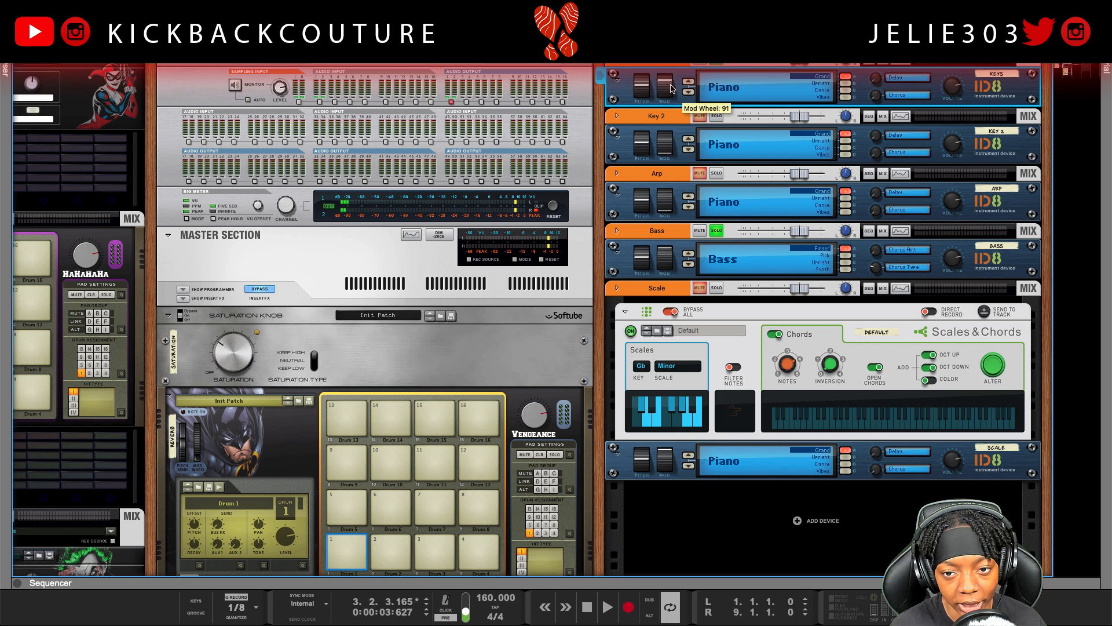
pyautogui.moveTo(672, 88); pyautogui.dragTo(673, 90)
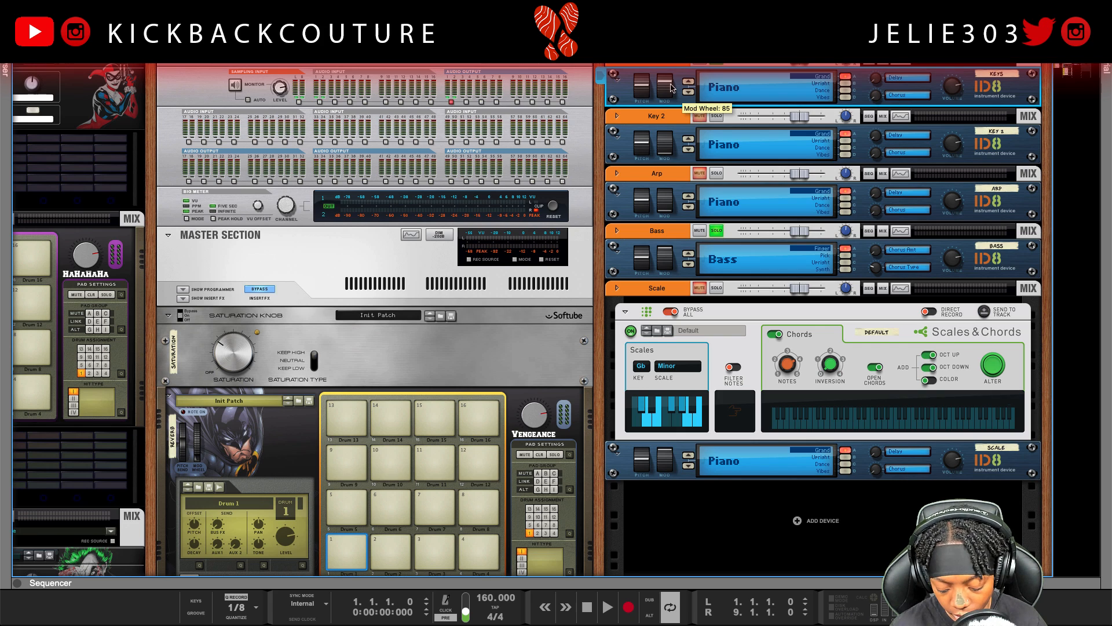
pyautogui.press('space')
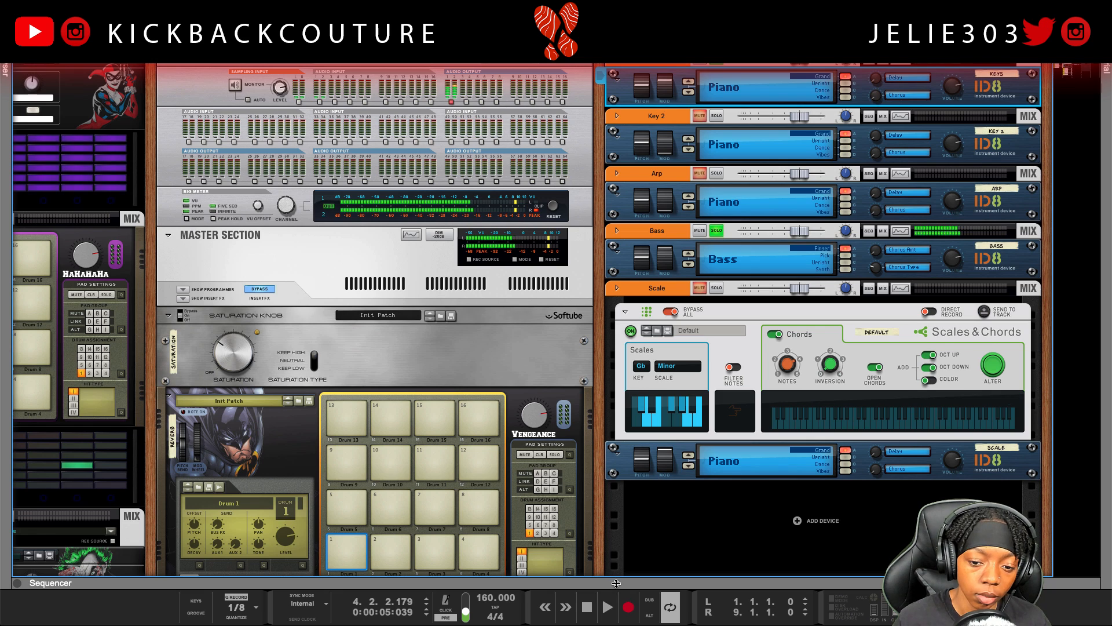
# Step: Copy the Keys track's Intro clip onto the Arp track and check the notes in the original clip
pyautogui.moveTo(615, 583); pyautogui.dragTo(616, 65)
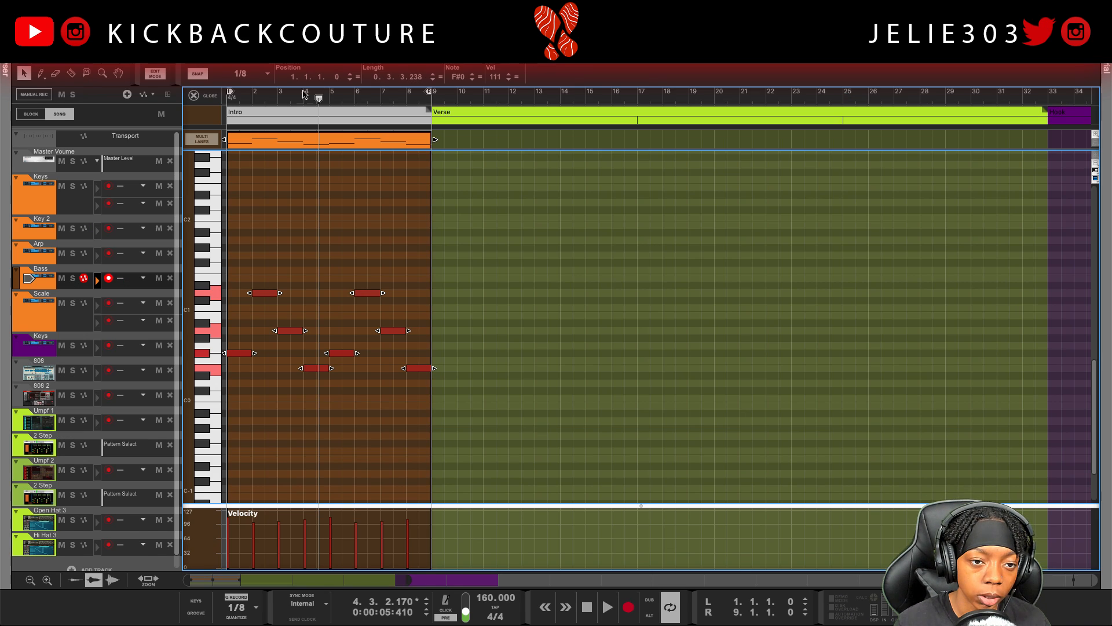
pyautogui.click(194, 96)
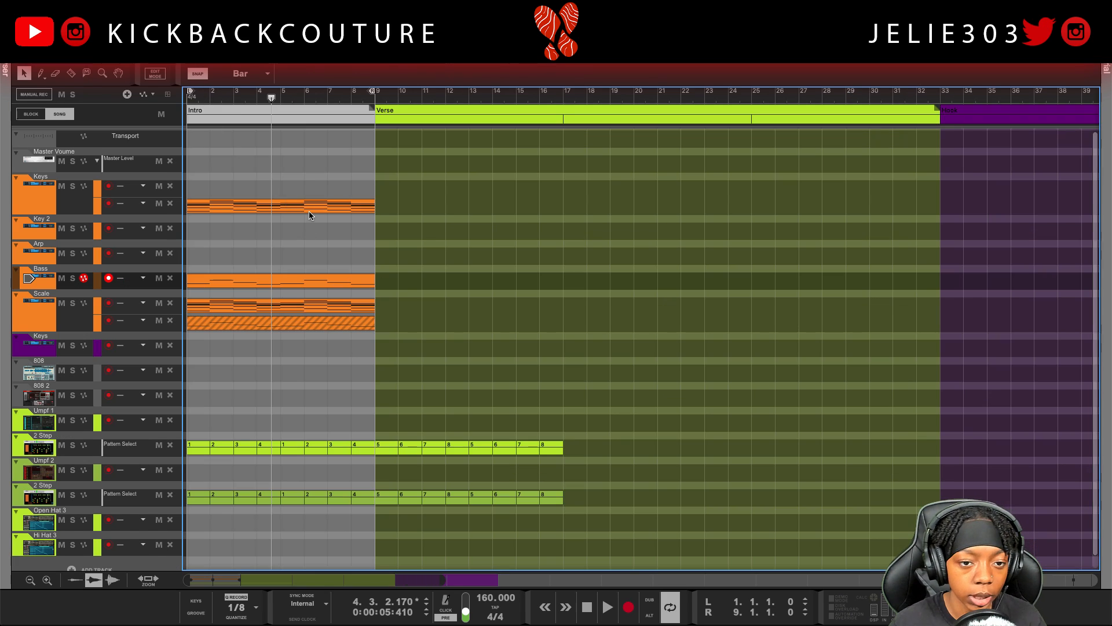
pyautogui.click(309, 208)
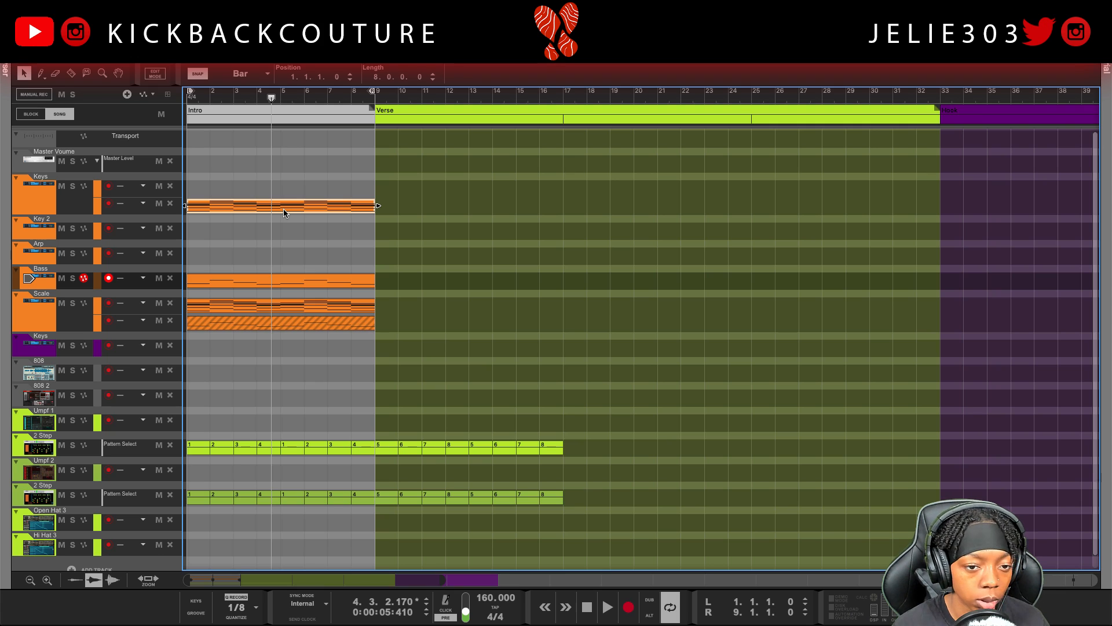
pyautogui.moveTo(284, 212); pyautogui.dragTo(278, 258)
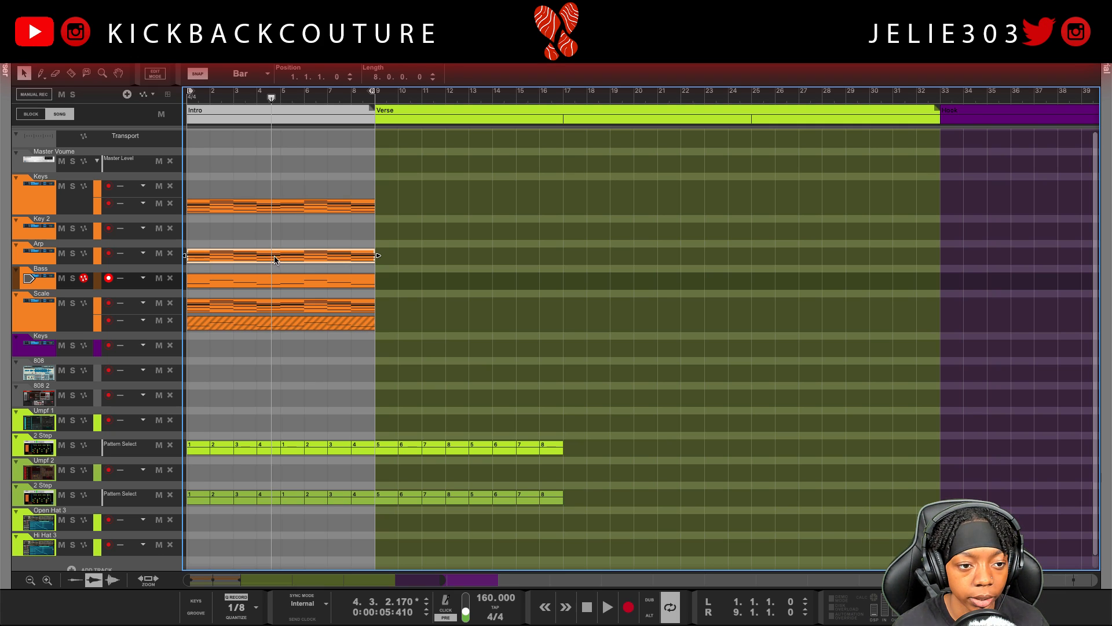
pyautogui.doubleClick(249, 209)
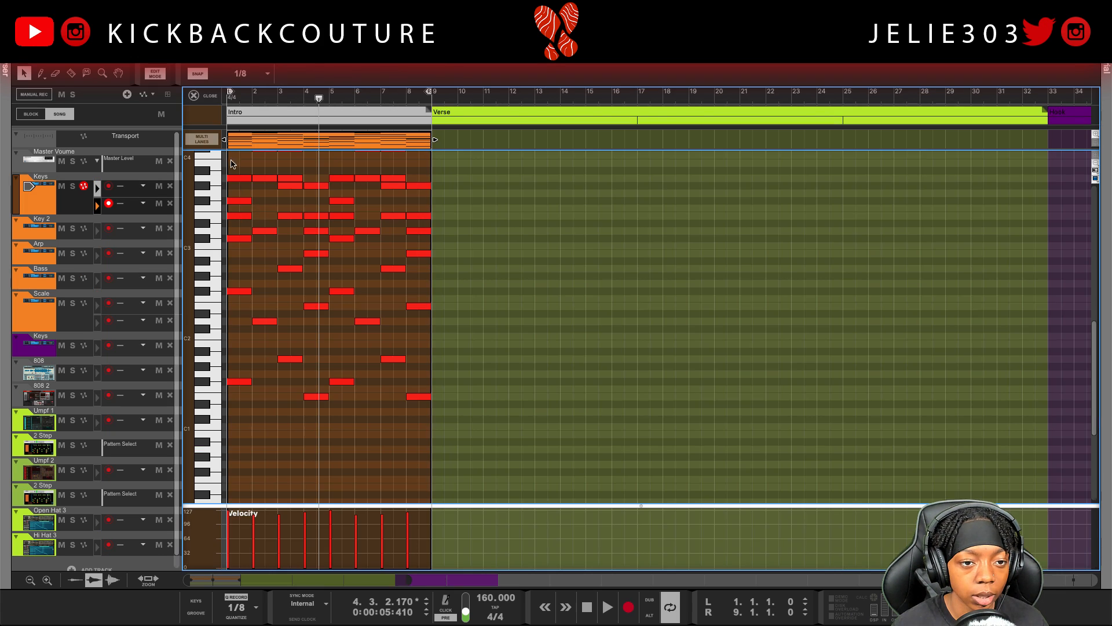
pyautogui.click(195, 95)
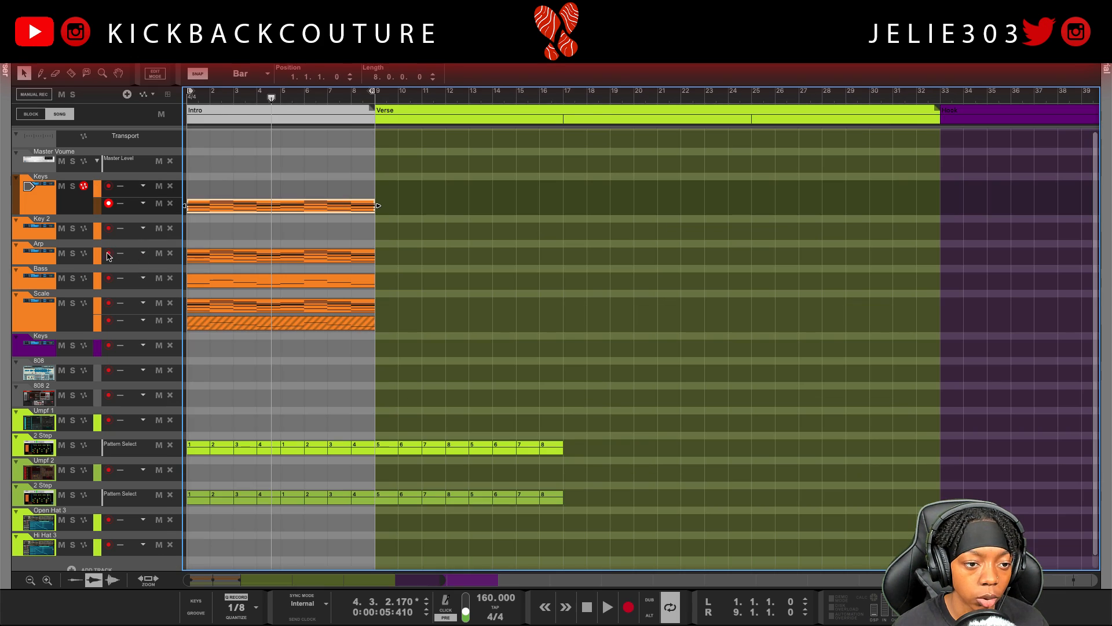
# Step: Select the Arp track for input and solo it in the rack together with the Bass
pyautogui.click(46, 251)
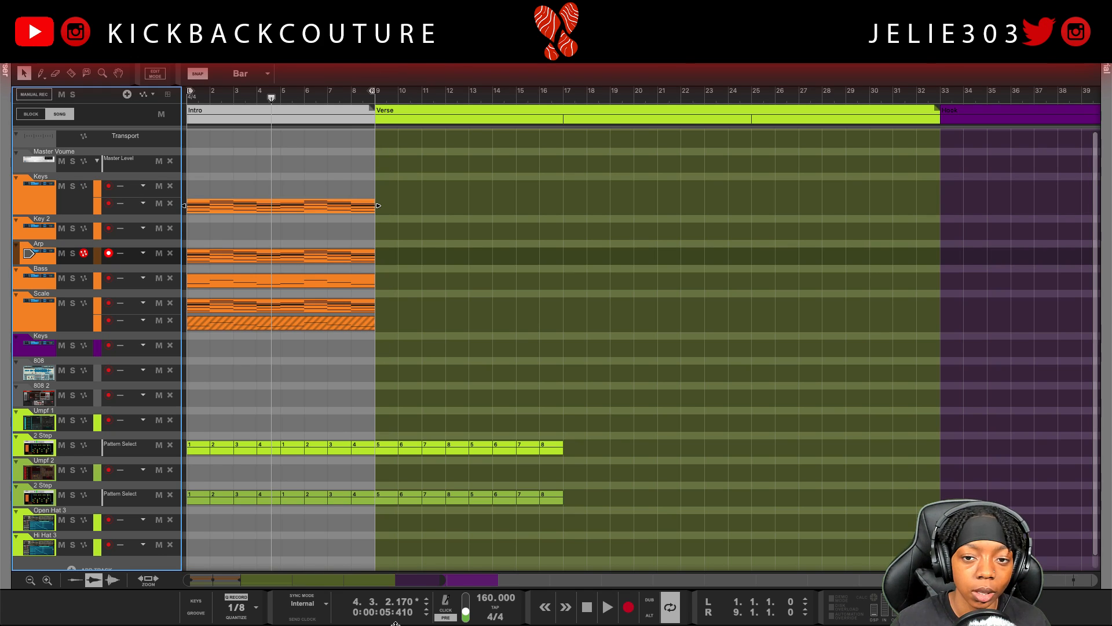
pyautogui.press('F6')
pyautogui.scroll(4, 529, 407)
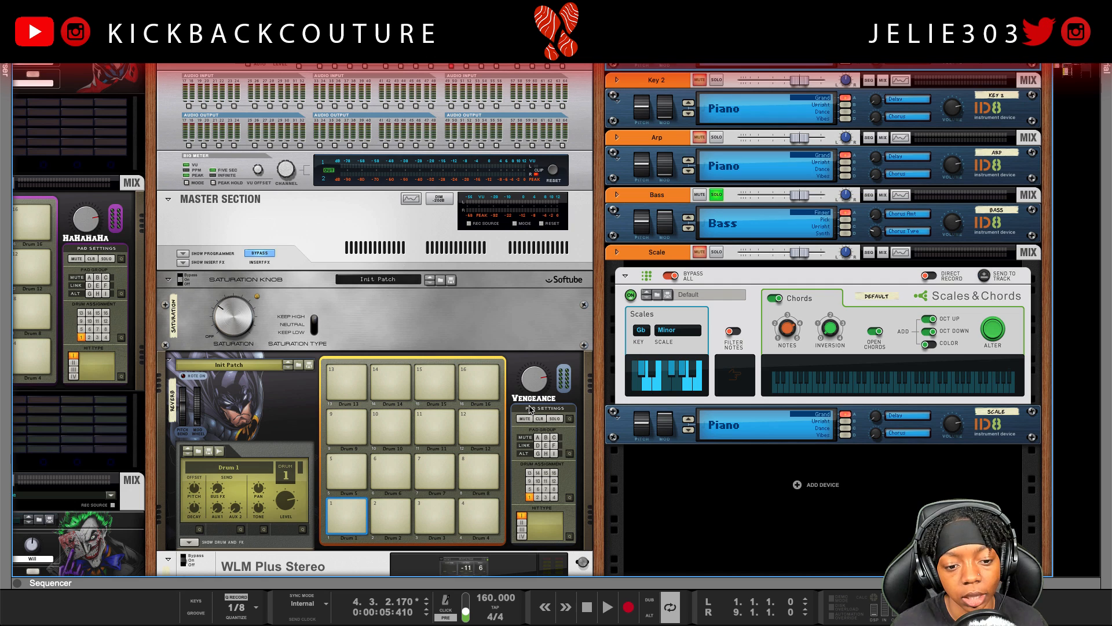
pyautogui.scroll(2, 529, 407)
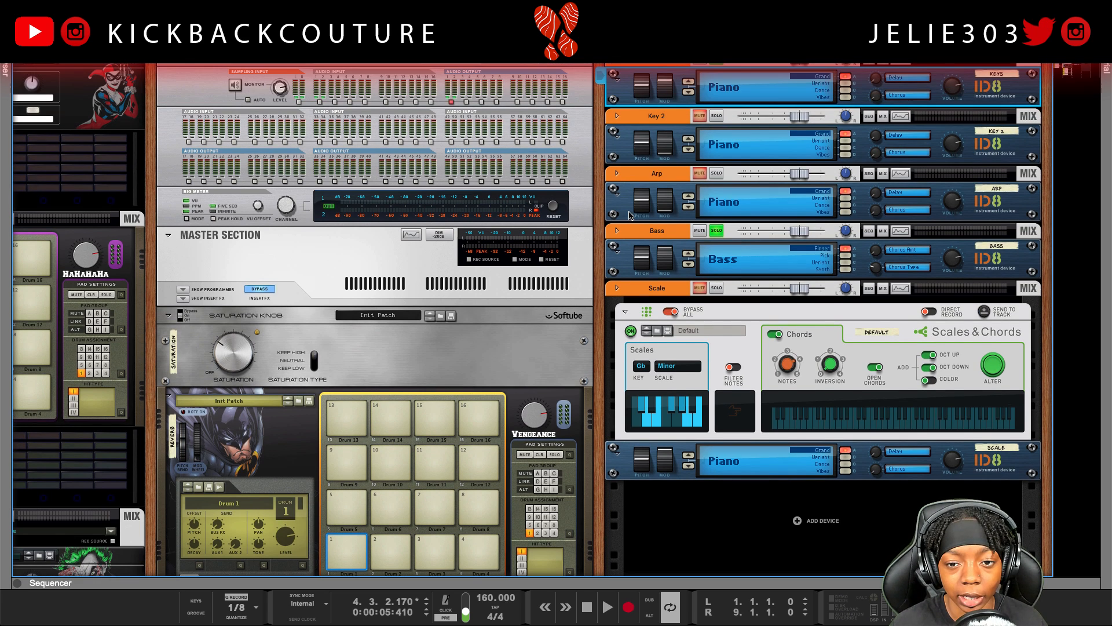
pyautogui.click(719, 174)
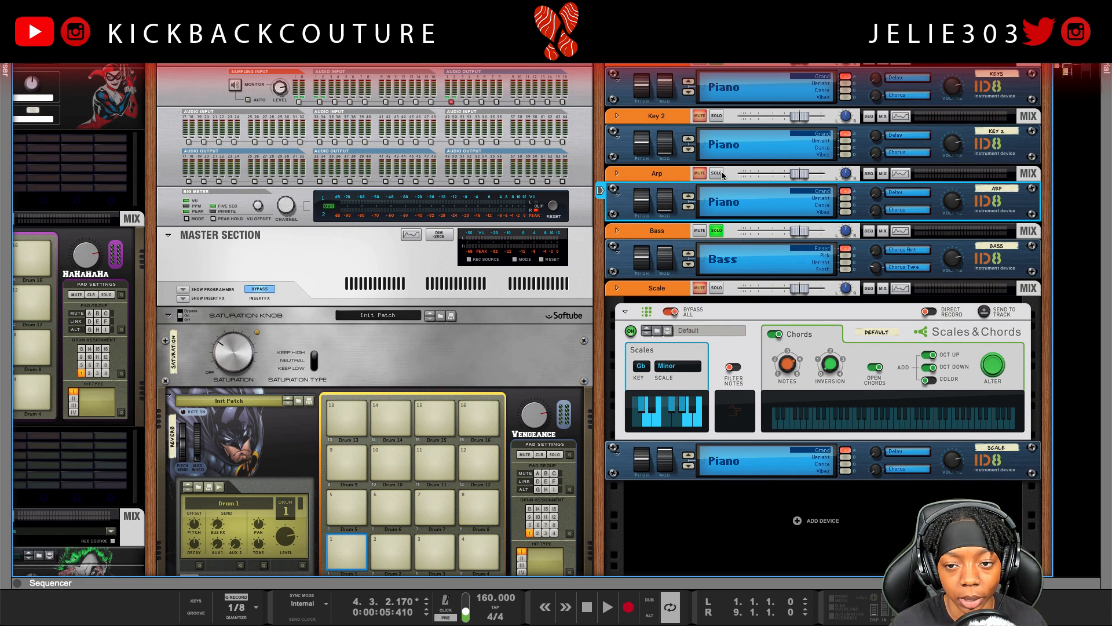
pyautogui.click(715, 65)
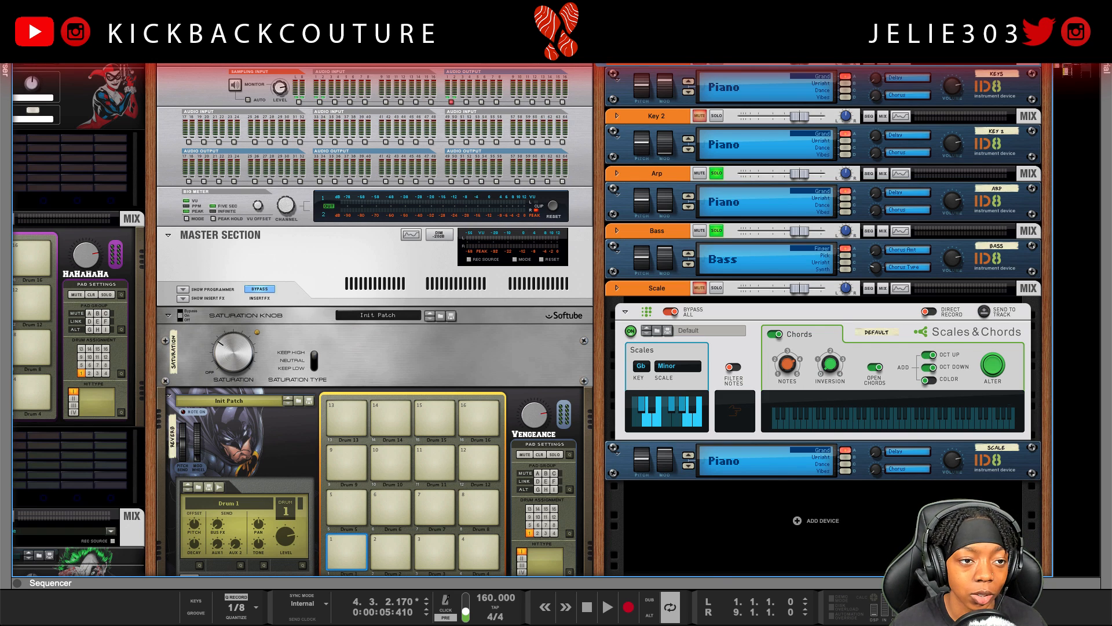
# Step: Add a Dual Arpeggio player to the Arp track's ID8 piano
pyautogui.press('F3')
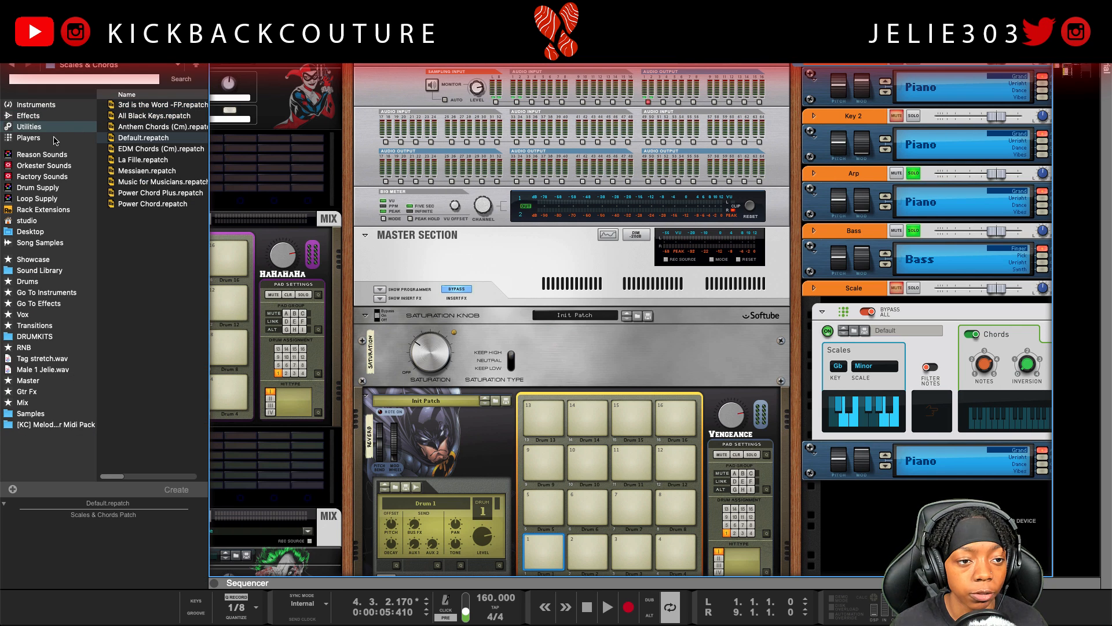
pyautogui.click(29, 138)
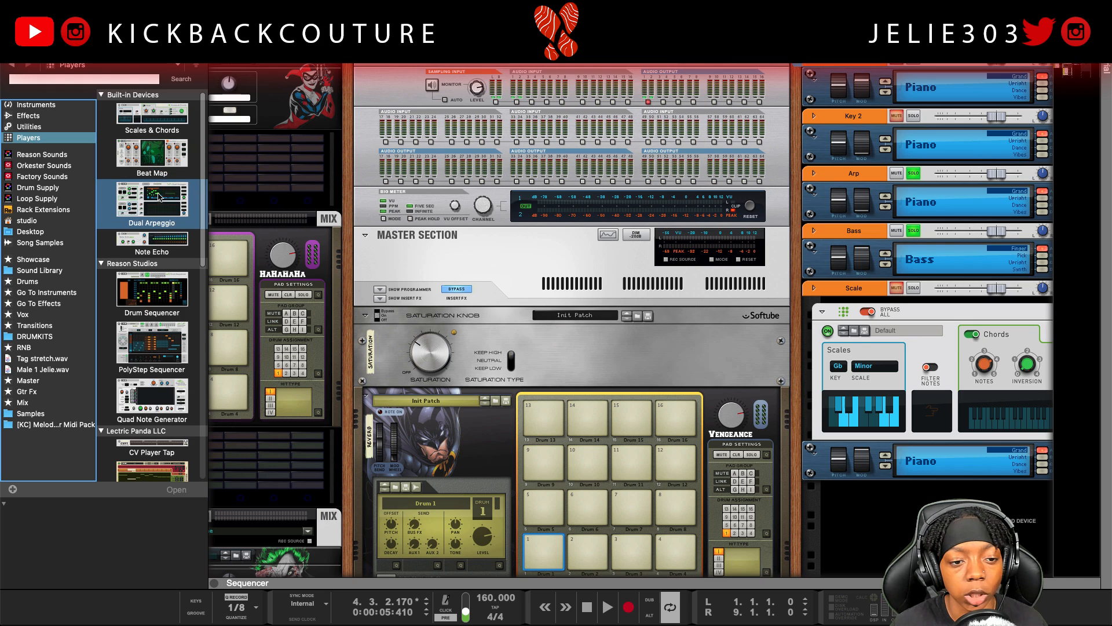
pyautogui.scroll(-1, 155, 275)
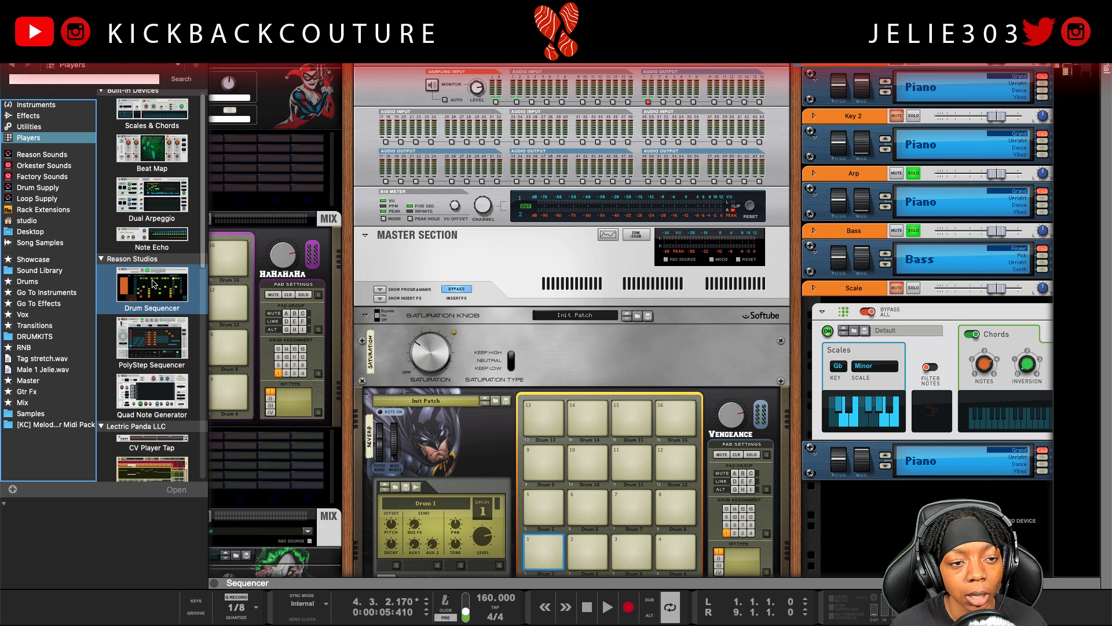
pyautogui.moveTo(152, 197); pyautogui.dragTo(880, 194)
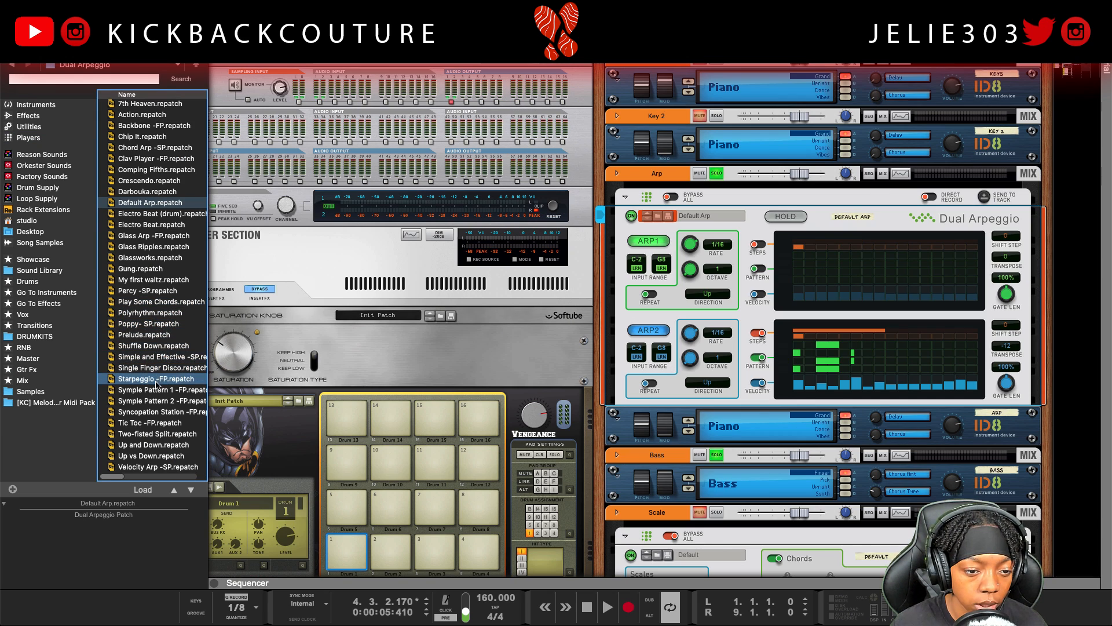
# Step: Try the Starpeggio -FP and Symple Pattern 1 -FP patches on the Dual Arpeggio during playback
pyautogui.moveTo(153, 378); pyautogui.dragTo(729, 339)
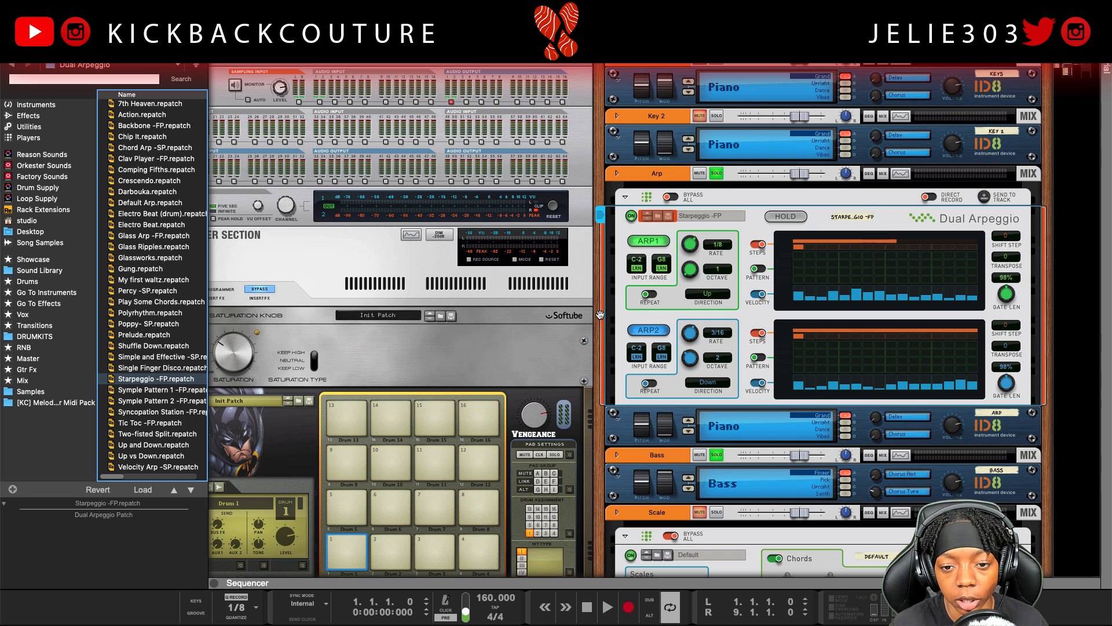
pyautogui.press('space')
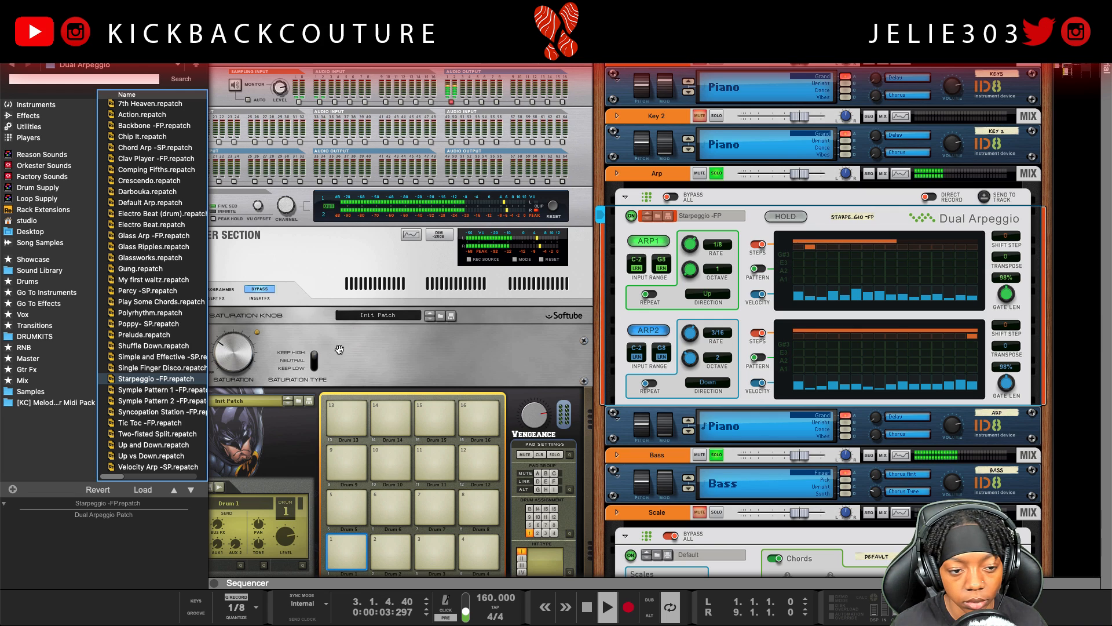
pyautogui.doubleClick(168, 391)
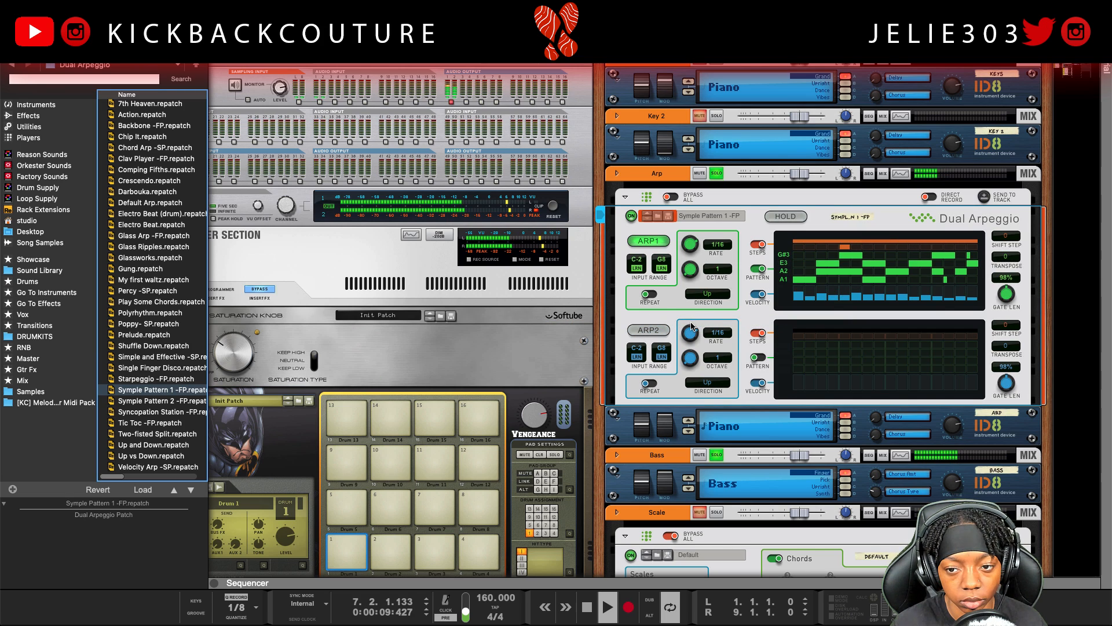
# Step: Adjust the Bass ID8's volume, load the Chip It patch into the Dual Arpeggio, and play from the start
pyautogui.click(953, 494)
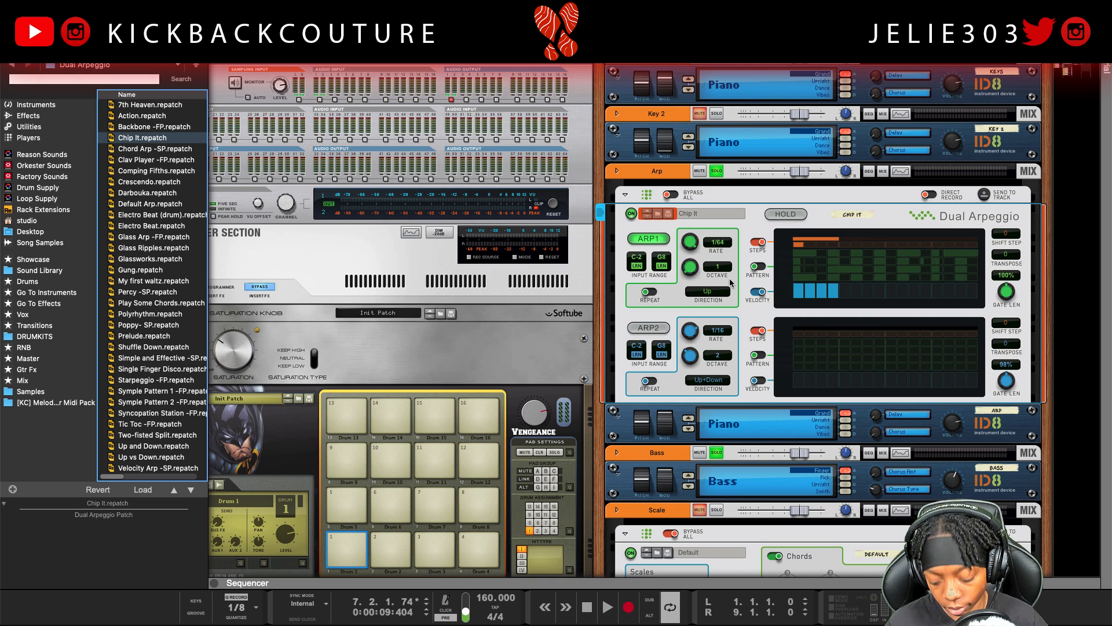
pyautogui.hotkey('shift', 'Return')
pyautogui.press('space')
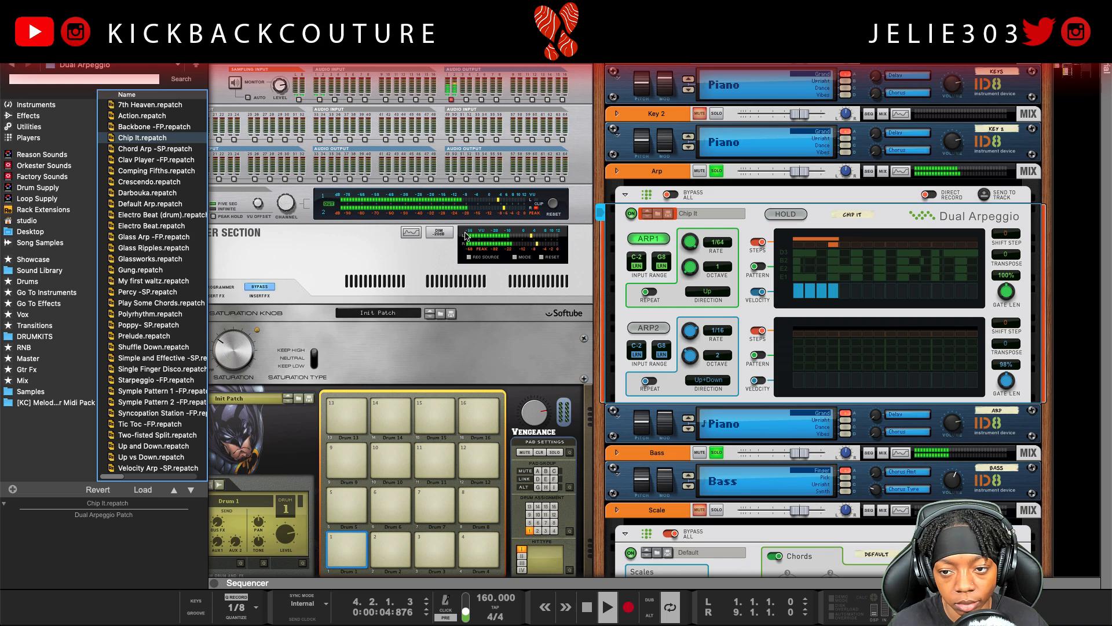
# Step: Set the Dual Arpeggio's Arp1 rate to 1/8, hide the browser, and listen to the result
pyautogui.click(717, 246)
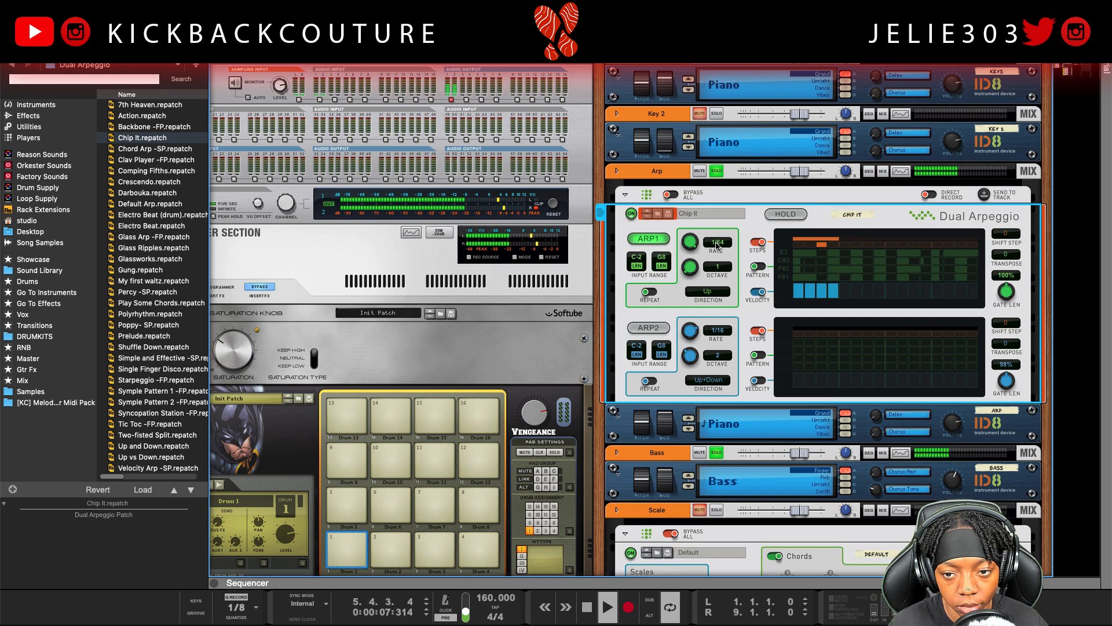
pyautogui.moveTo(696, 253); pyautogui.dragTo(695, 257)
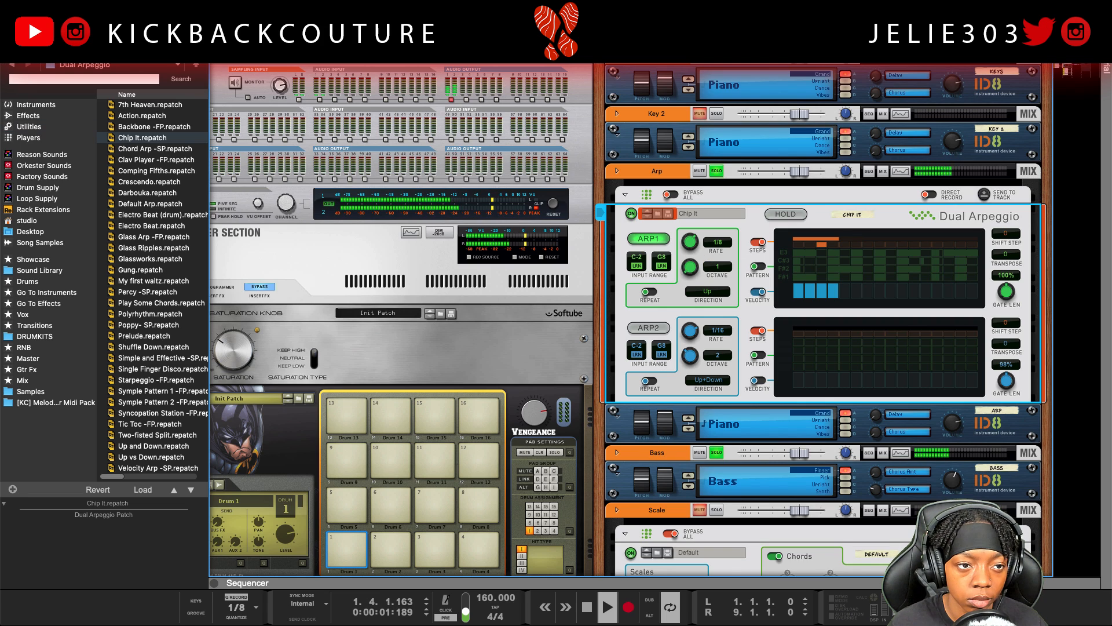
pyautogui.click(6, 31)
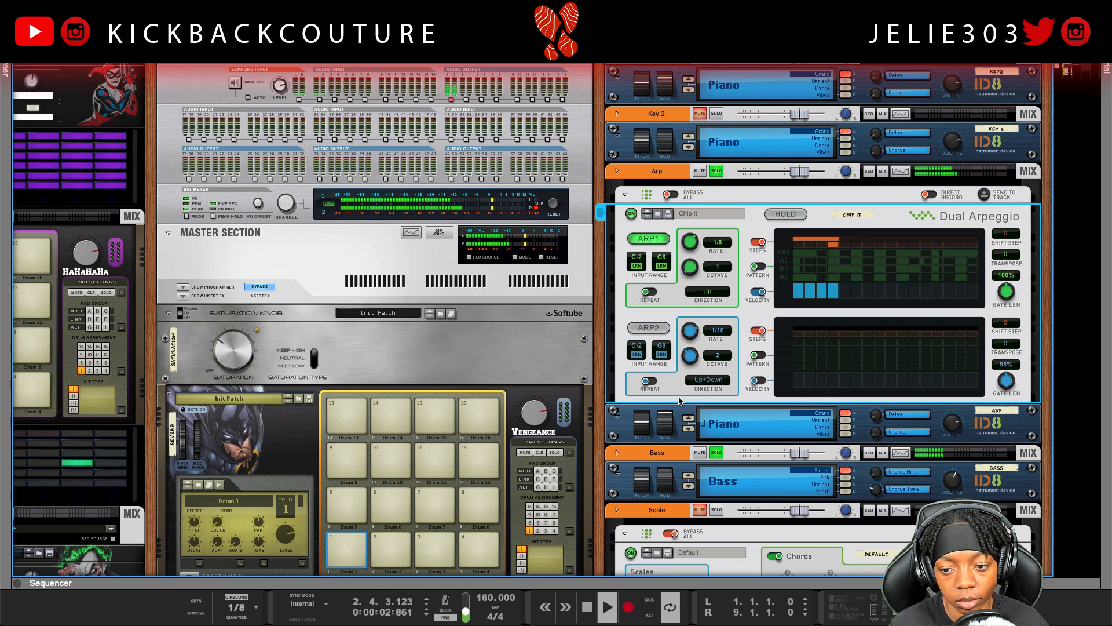
pyautogui.click(950, 431)
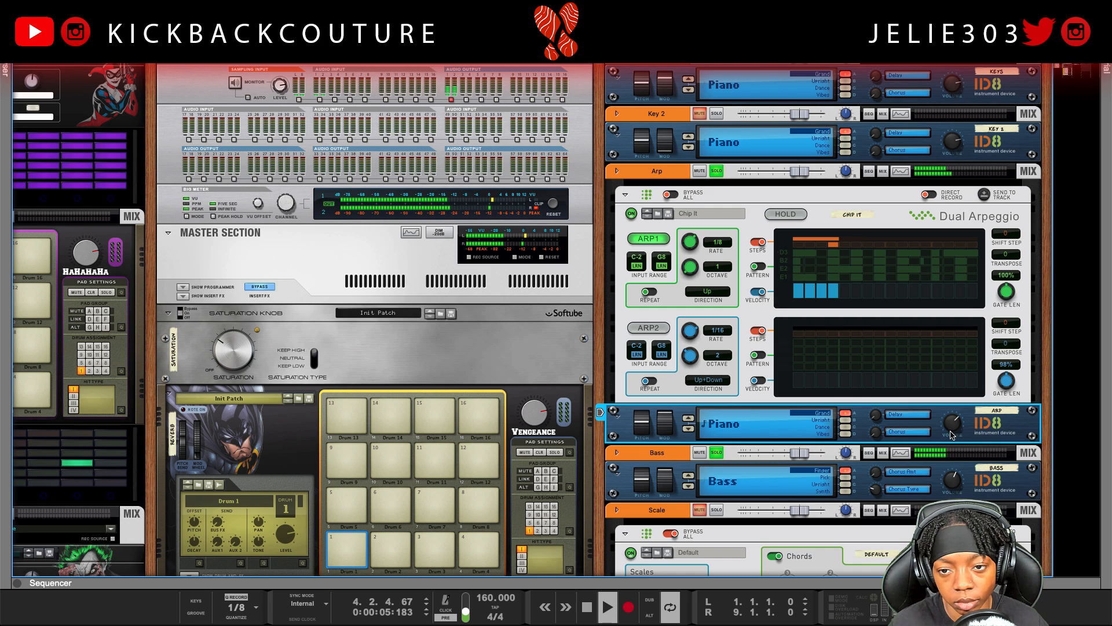
pyautogui.press('space')
# Step: Open the Arp track's Intro clip and transpose all its notes up one octave
pyautogui.moveTo(734, 578); pyautogui.dragTo(708, 97)
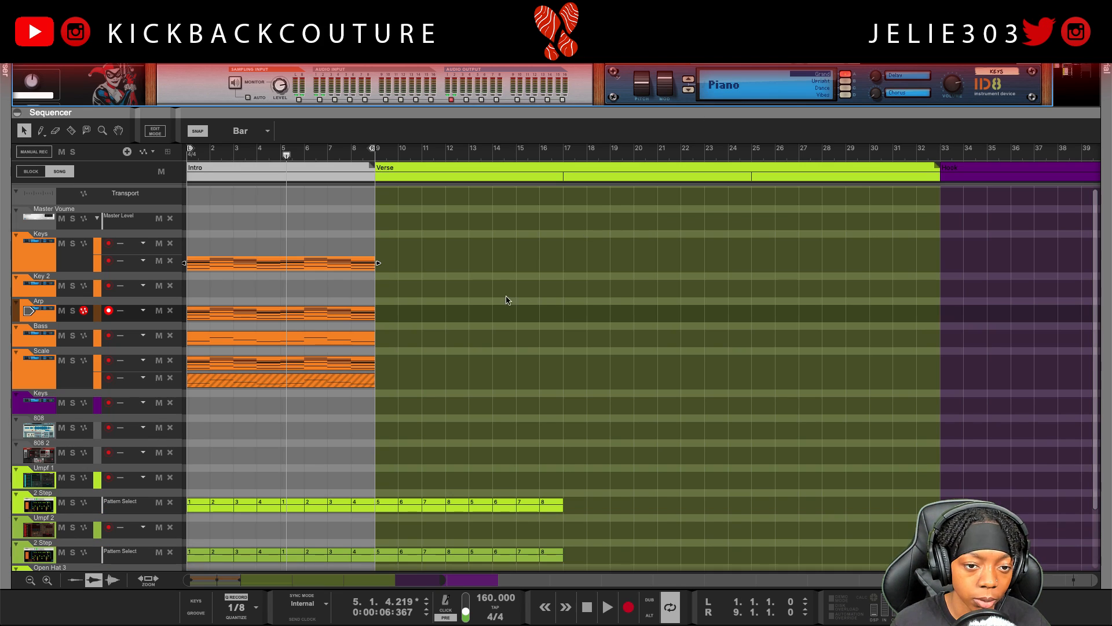
pyautogui.doubleClick(323, 314)
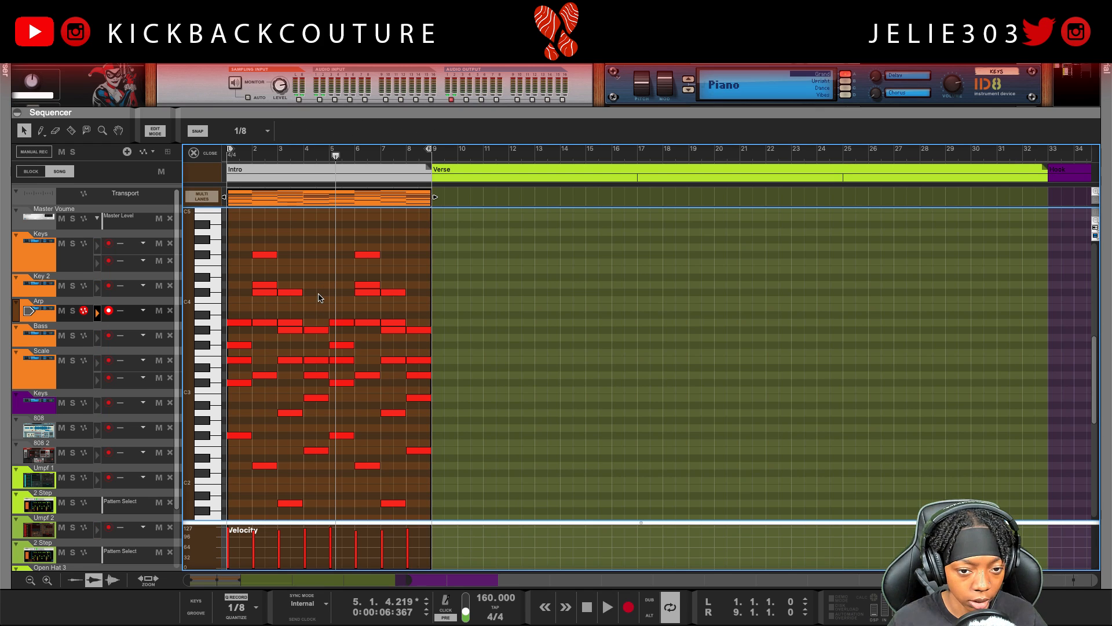
pyautogui.hotkey('ctrl', 'a')
pyautogui.hotkey('shift', 'Up')
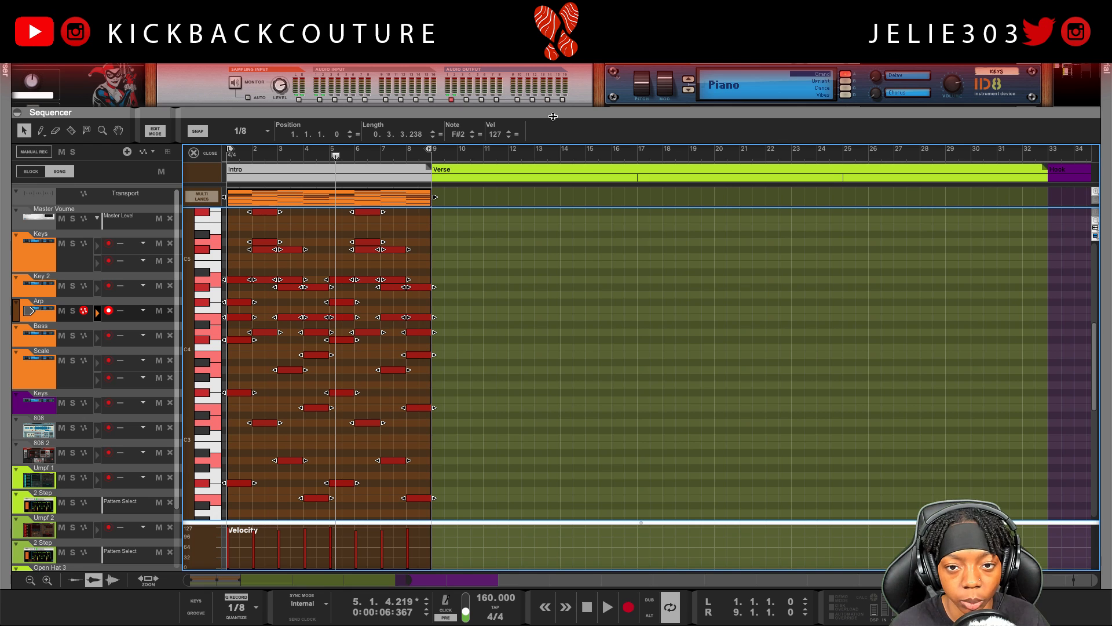
# Step: Bring the rack back into view and play the transposed arpeggio from the start
pyautogui.moveTo(553, 116); pyautogui.dragTo(499, 623)
pyautogui.hotkey('shift', 'Return')
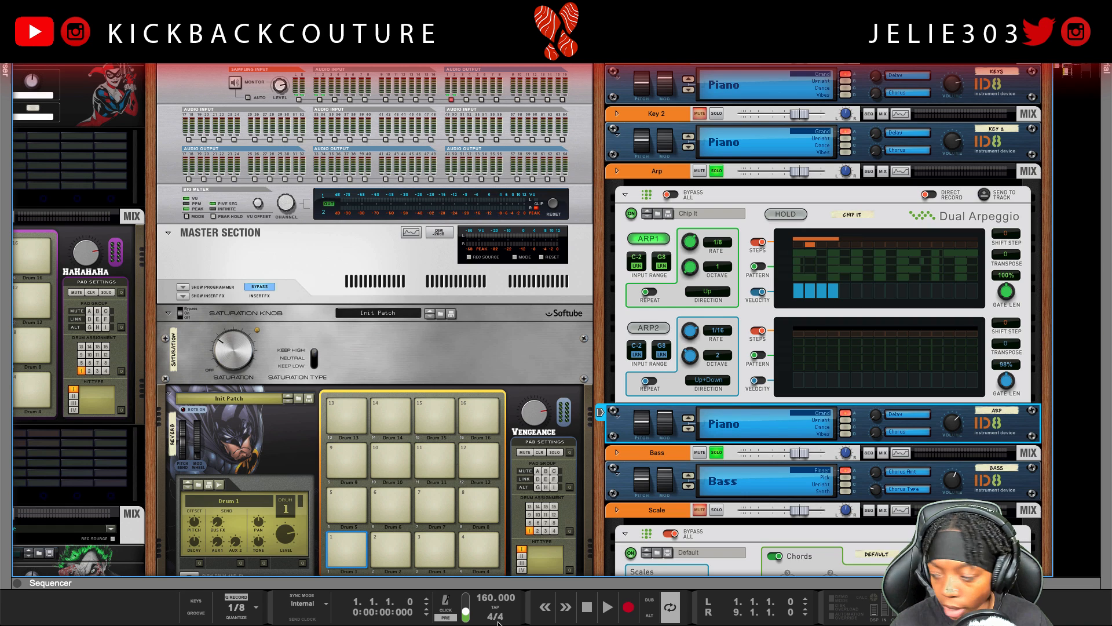
pyautogui.press('space')
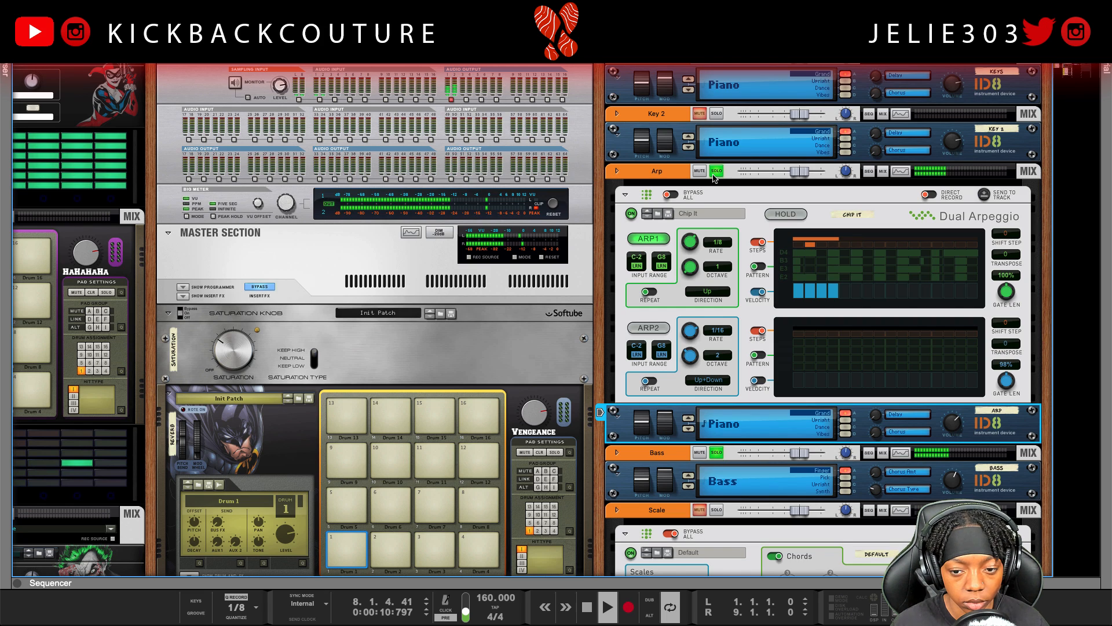
pyautogui.press('space')
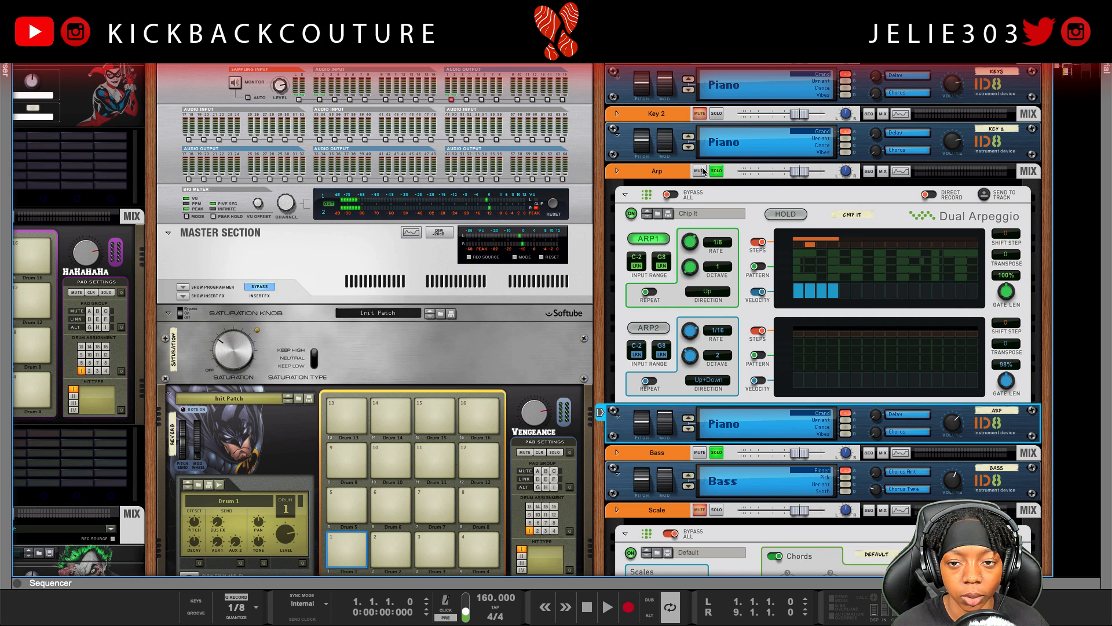
# Step: Leave the Arp clip and open the Keys track's Intro clip for note editing
pyautogui.scroll(1, 700, 176)
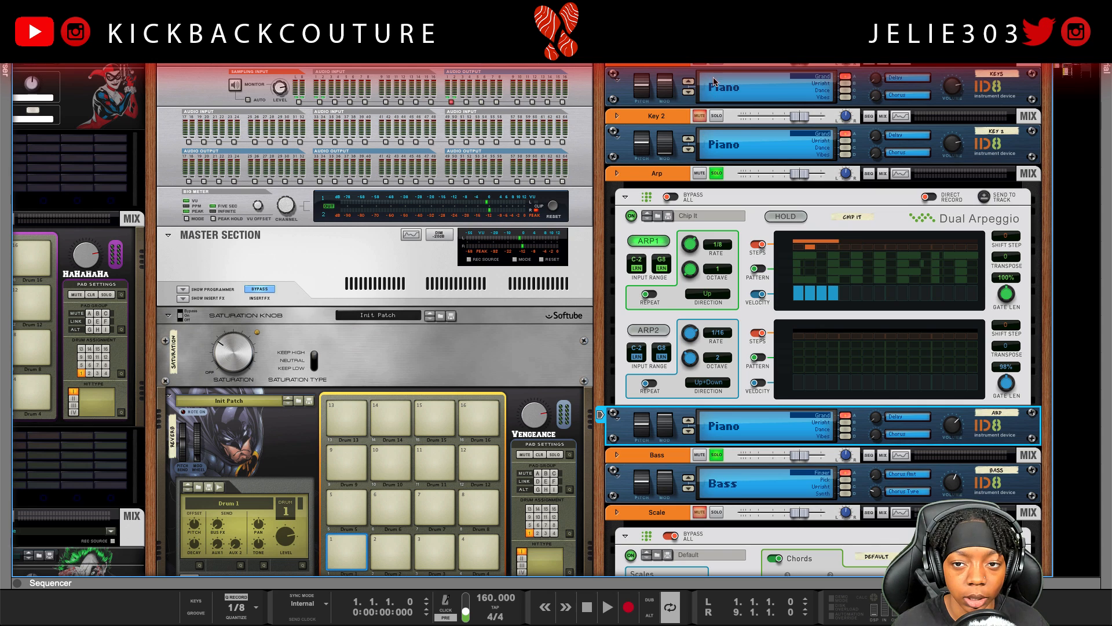
pyautogui.click(872, 68)
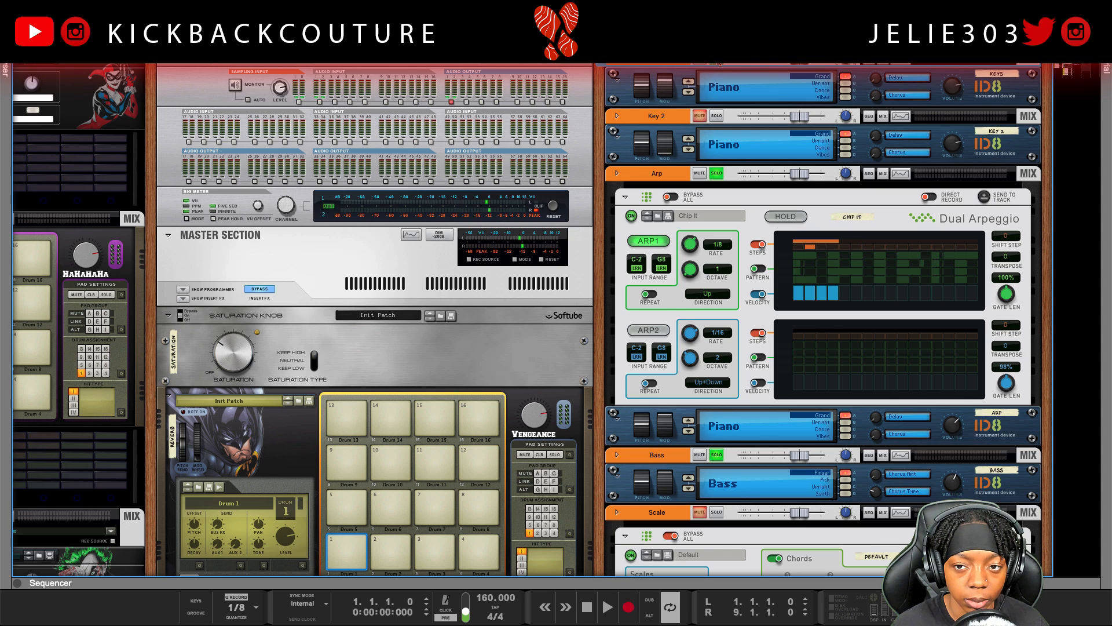
pyautogui.click(872, 66)
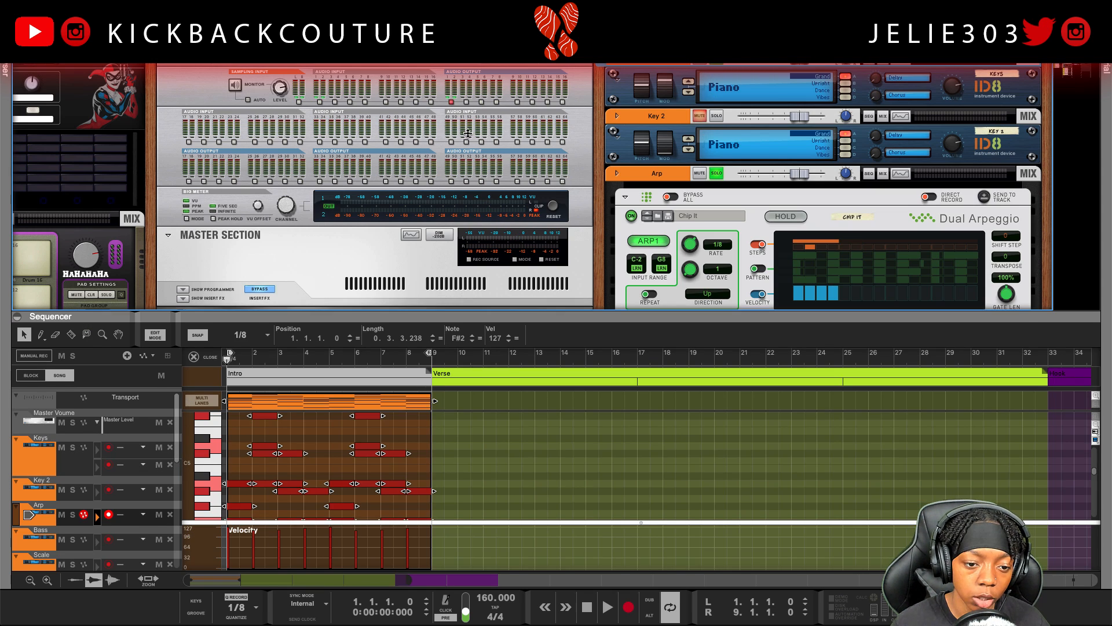
pyautogui.moveTo(469, 133); pyautogui.dragTo(468, 53)
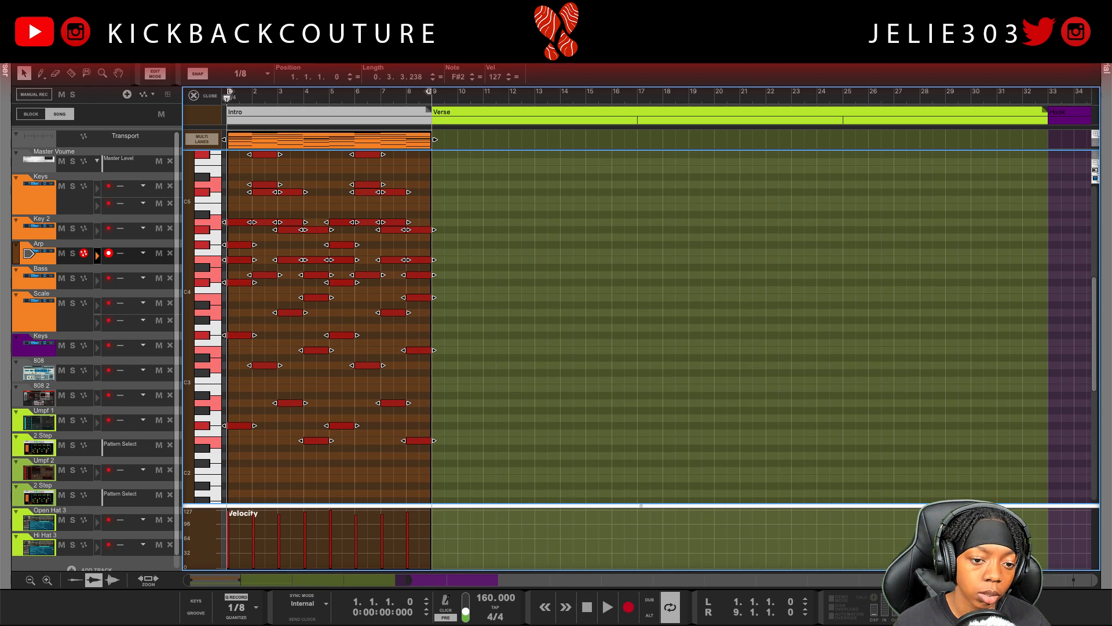
pyautogui.click(196, 97)
pyautogui.doubleClick(249, 206)
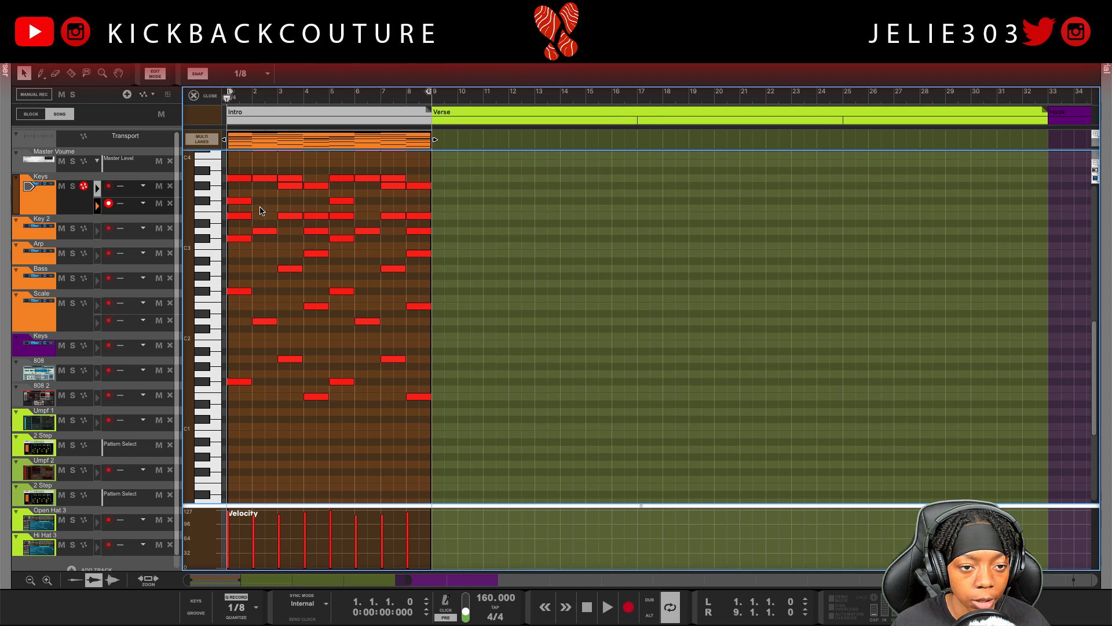
pyautogui.scroll(-1, 316, 275)
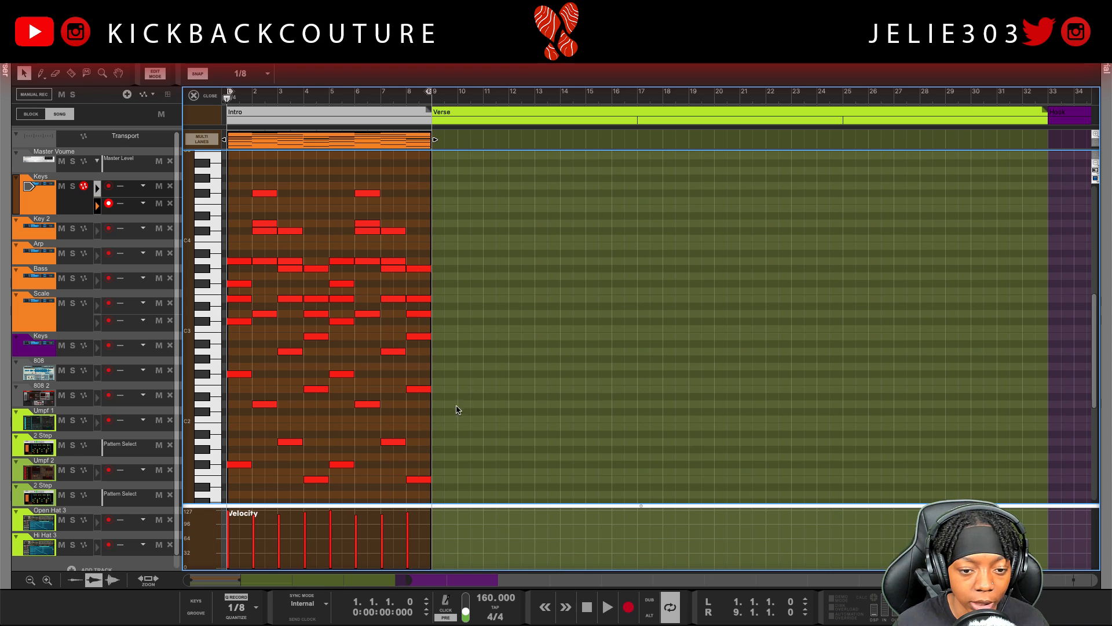
# Step: Select the four highest notes of every chord in the Keys clip and shift them so their position reads 1.1.1.34
pyautogui.moveTo(246, 212); pyautogui.dragTo(239, 336)
pyautogui.moveTo(267, 167); pyautogui.dragTo(260, 273)
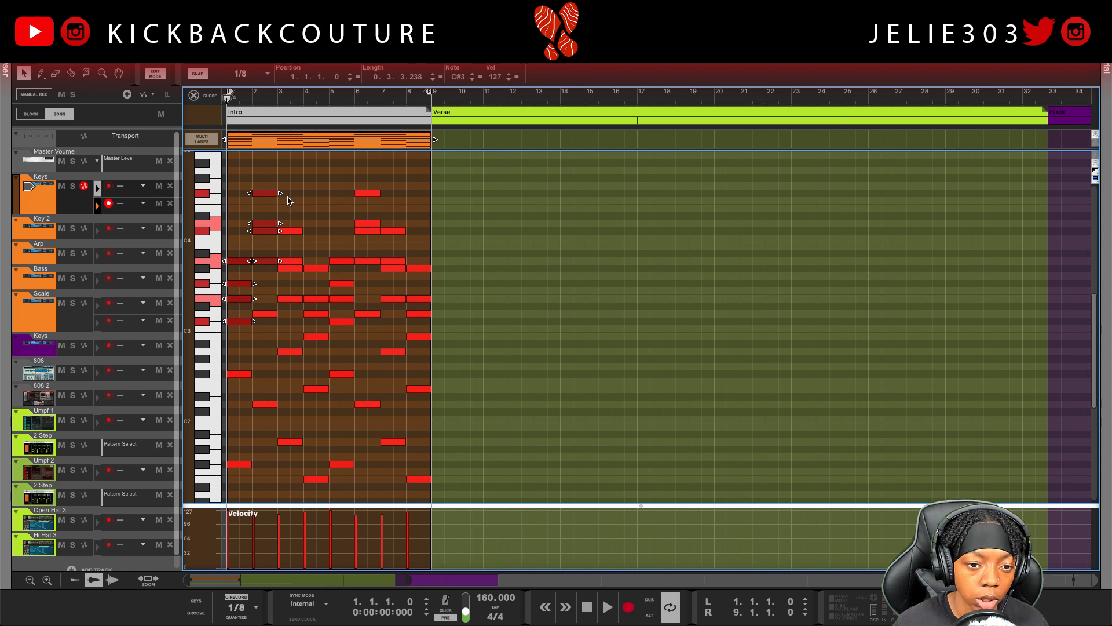
pyautogui.moveTo(290, 191); pyautogui.dragTo(292, 312)
pyautogui.moveTo(321, 228); pyautogui.dragTo(322, 336)
pyautogui.moveTo(334, 236); pyautogui.dragTo(349, 342)
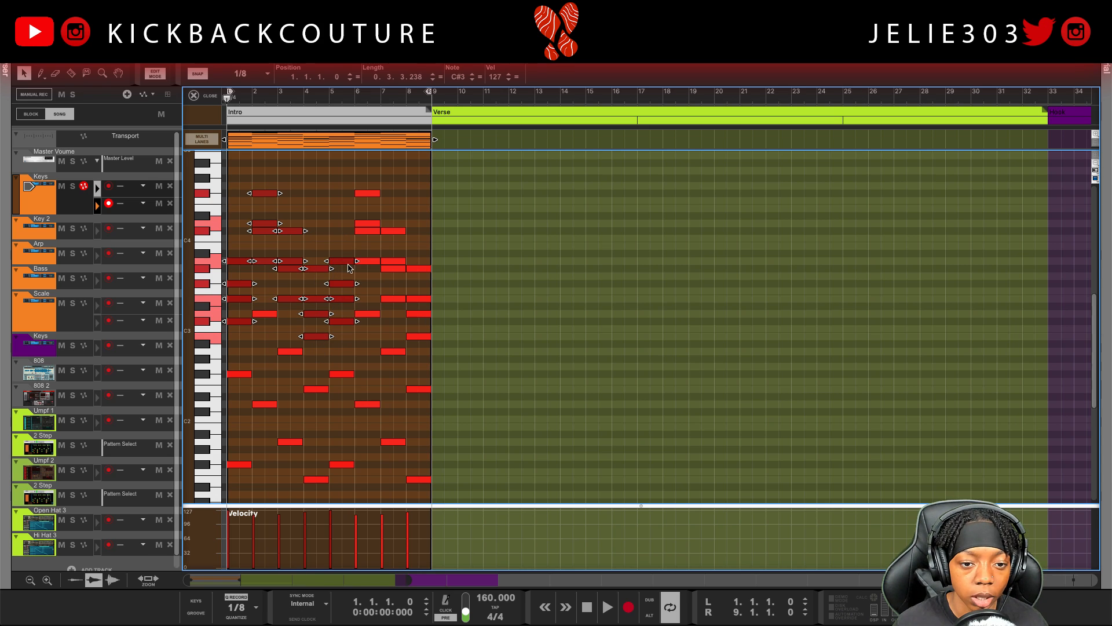
pyautogui.moveTo(362, 182); pyautogui.dragTo(355, 288)
pyautogui.moveTo(407, 204); pyautogui.dragTo(400, 317)
pyautogui.moveTo(430, 245); pyautogui.dragTo(421, 355)
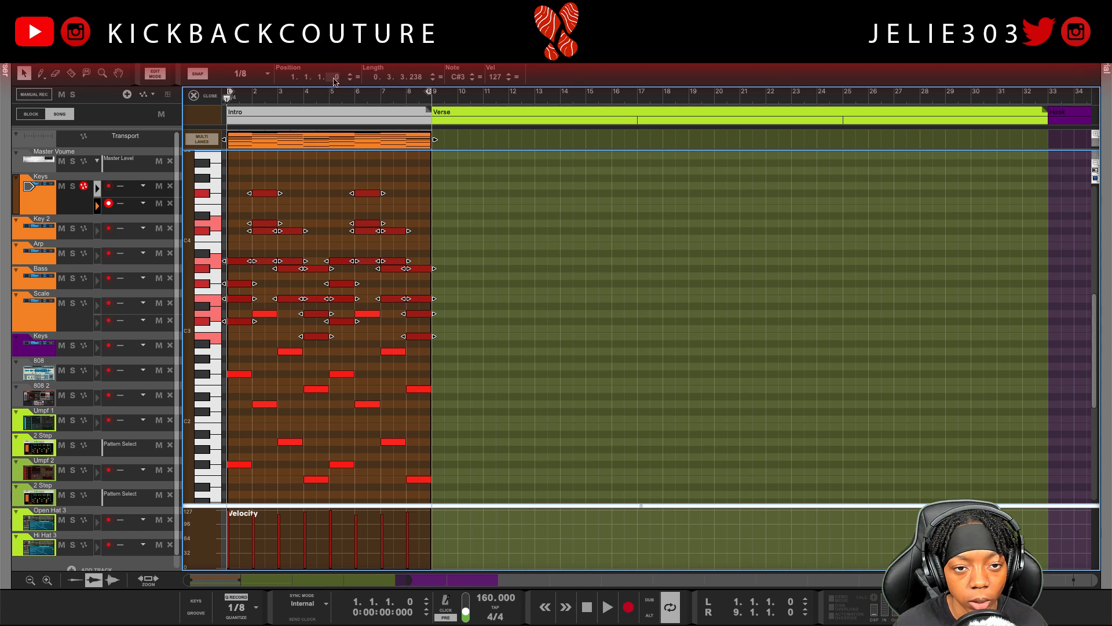
pyautogui.moveTo(334, 82); pyautogui.dragTo(344, 64)
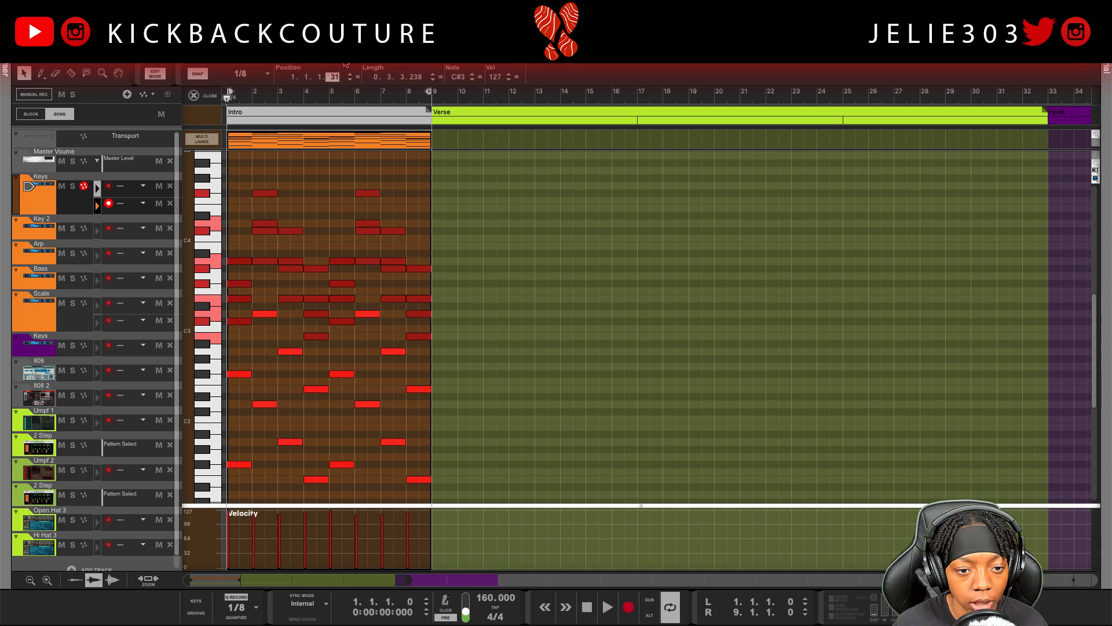
# Step: Select the three highest notes of every Keys chord and shift them to position 1.1.1.70
pyautogui.moveTo(233, 220); pyautogui.dragTo(234, 306)
pyautogui.moveTo(268, 167); pyautogui.dragTo(294, 286)
pyautogui.moveTo(314, 252); pyautogui.dragTo(351, 310)
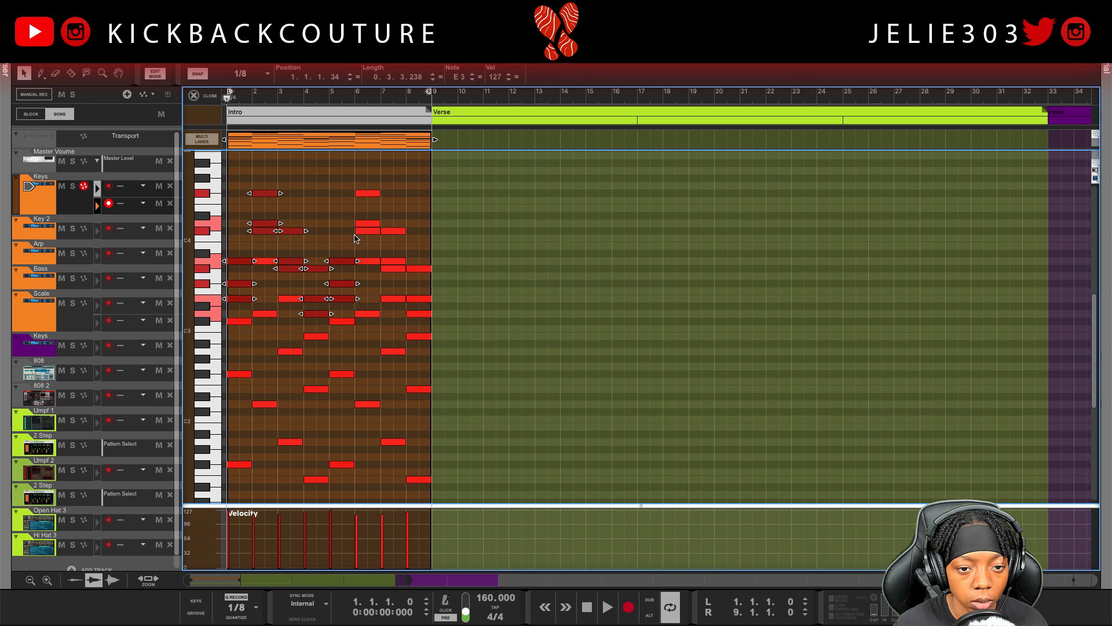
pyautogui.moveTo(370, 183); pyautogui.dragTo(398, 284)
pyautogui.moveTo(415, 243); pyautogui.dragTo(415, 317)
pyautogui.moveTo(335, 76); pyautogui.dragTo(337, 60)
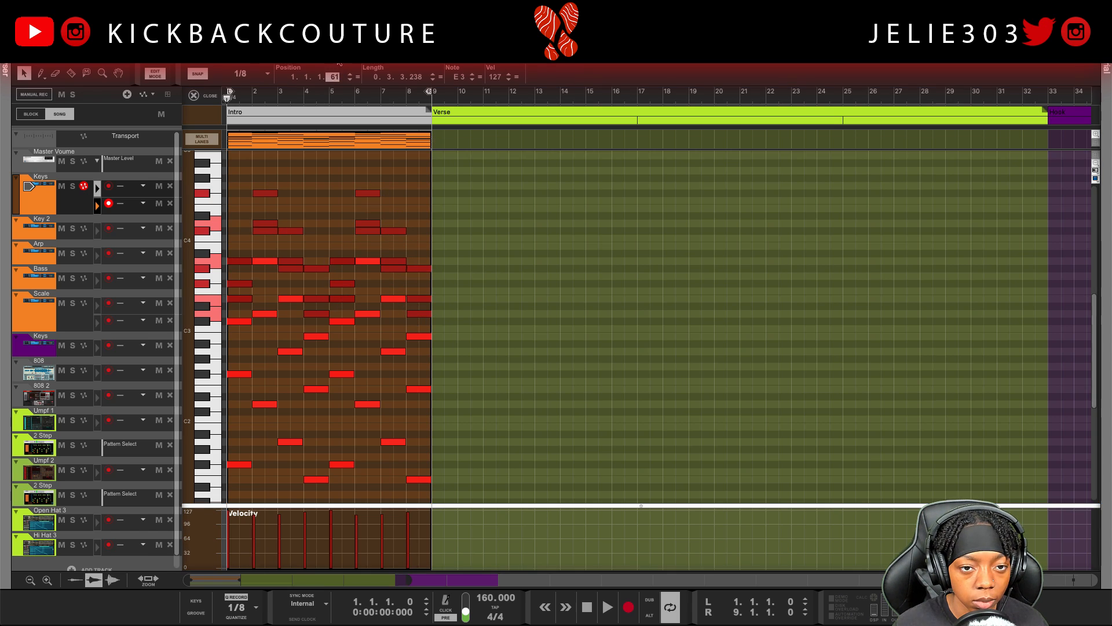
# Step: Select the two highest notes of every Keys chord and shift them to position 1.1.1.124
pyautogui.moveTo(244, 202); pyautogui.dragTo(244, 290)
pyautogui.moveTo(258, 174); pyautogui.dragTo(296, 266)
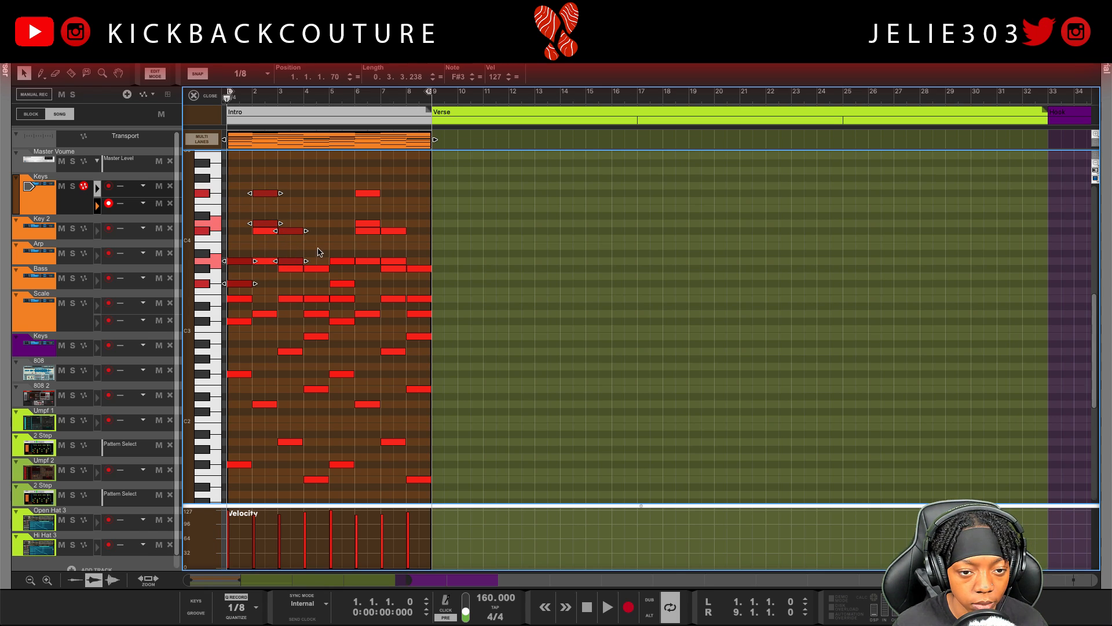
pyautogui.moveTo(319, 302); pyautogui.dragTo(318, 304)
pyautogui.moveTo(341, 236); pyautogui.dragTo(342, 288)
pyautogui.moveTo(368, 175); pyautogui.dragTo(420, 307)
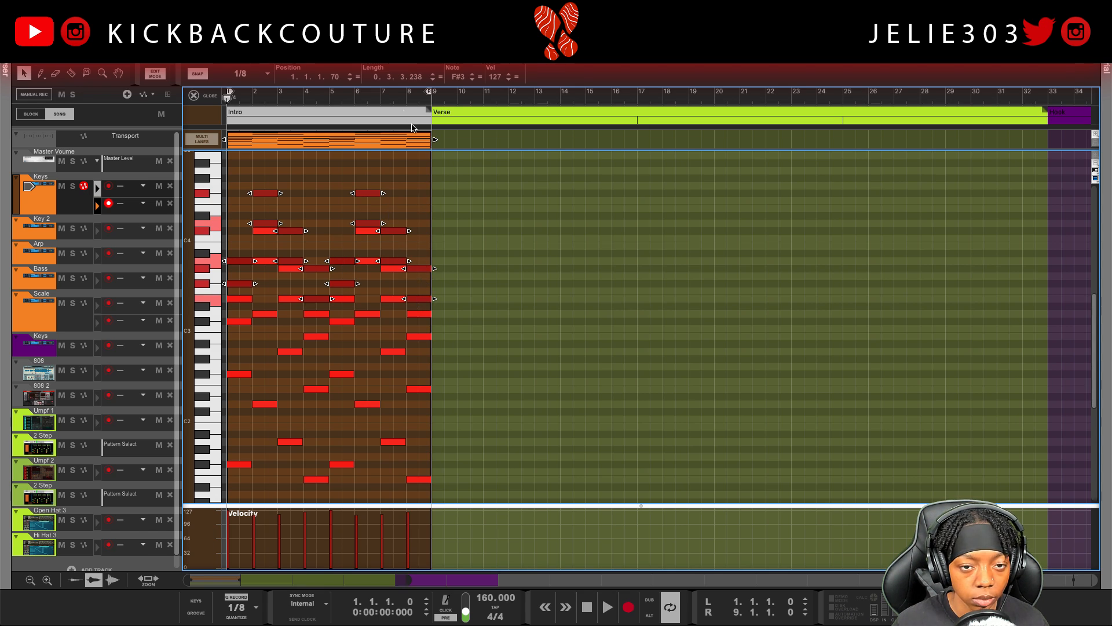
pyautogui.click(332, 77)
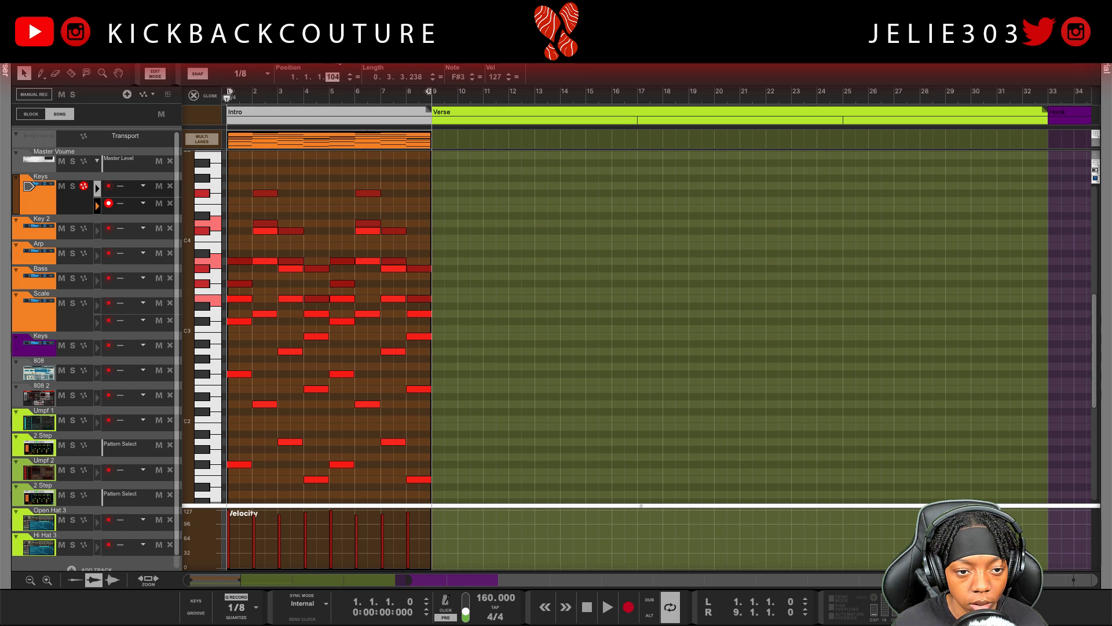
pyautogui.press('Up')
pyautogui.press('Up')
pyautogui.press('Up')
pyautogui.press('Up')
pyautogui.press('Up')
pyautogui.press('Up')
pyautogui.press('Return')
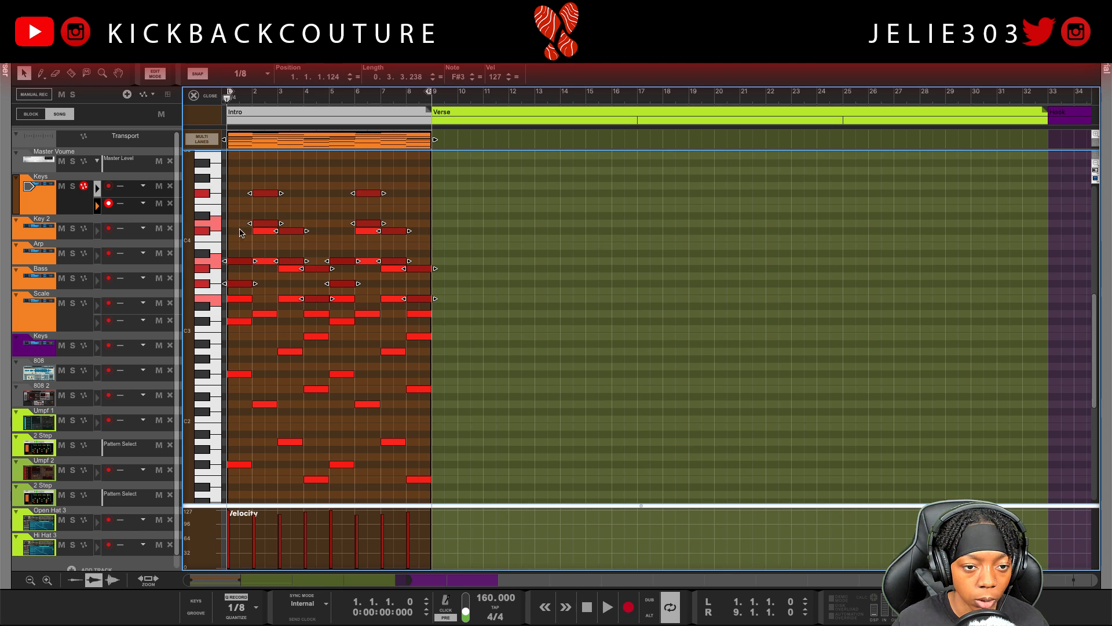
# Step: Select only the top note of every Keys chord and shift it to position 1.1.1.152
pyautogui.moveTo(241, 231); pyautogui.dragTo(244, 271)
pyautogui.moveTo(269, 176); pyautogui.dragTo(273, 210)
pyautogui.moveTo(295, 219); pyautogui.dragTo(317, 280)
pyautogui.moveTo(340, 244); pyautogui.dragTo(343, 273)
pyautogui.moveTo(359, 175); pyautogui.dragTo(426, 269)
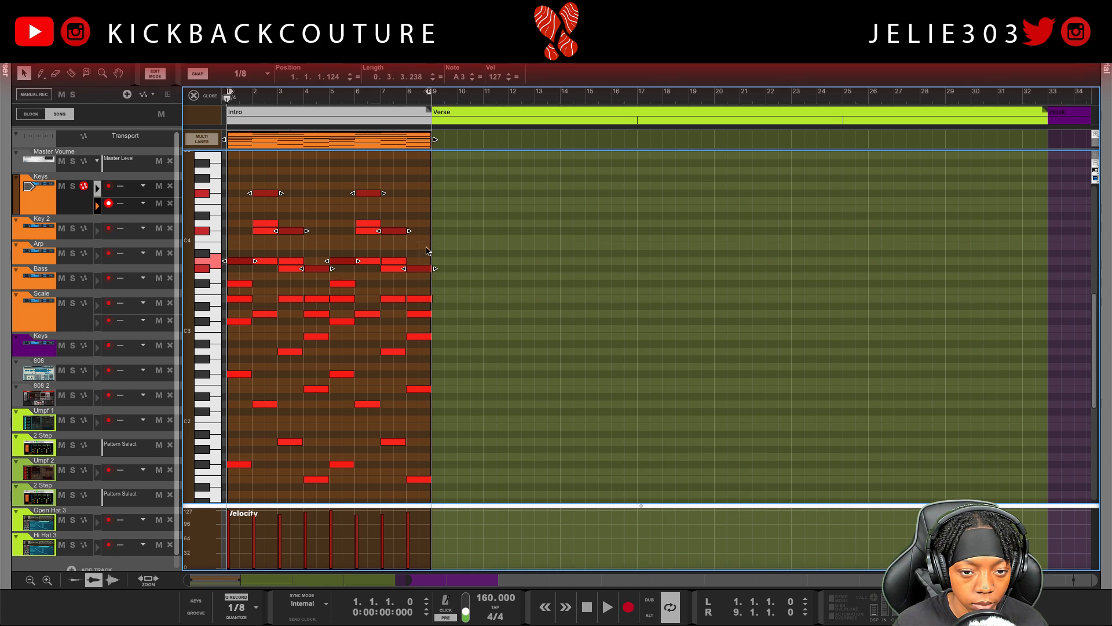
pyautogui.moveTo(335, 78); pyautogui.dragTo(343, 63)
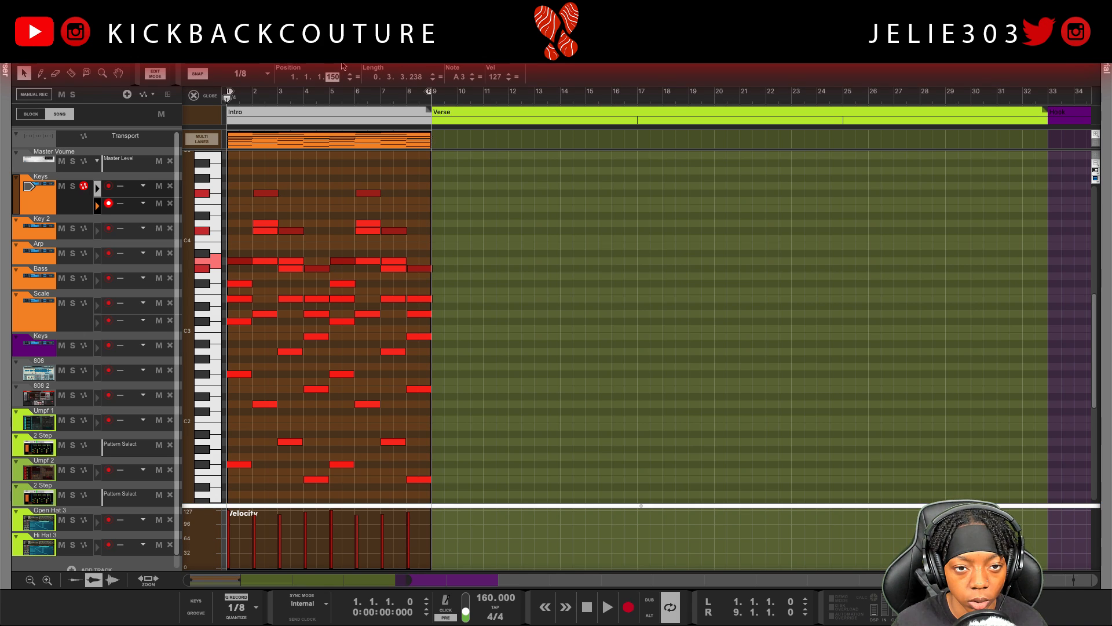
pyautogui.press('Return')
# Step: Play the staggered Keys chords with the other soloed tracks while showing the rack
pyautogui.press('space')
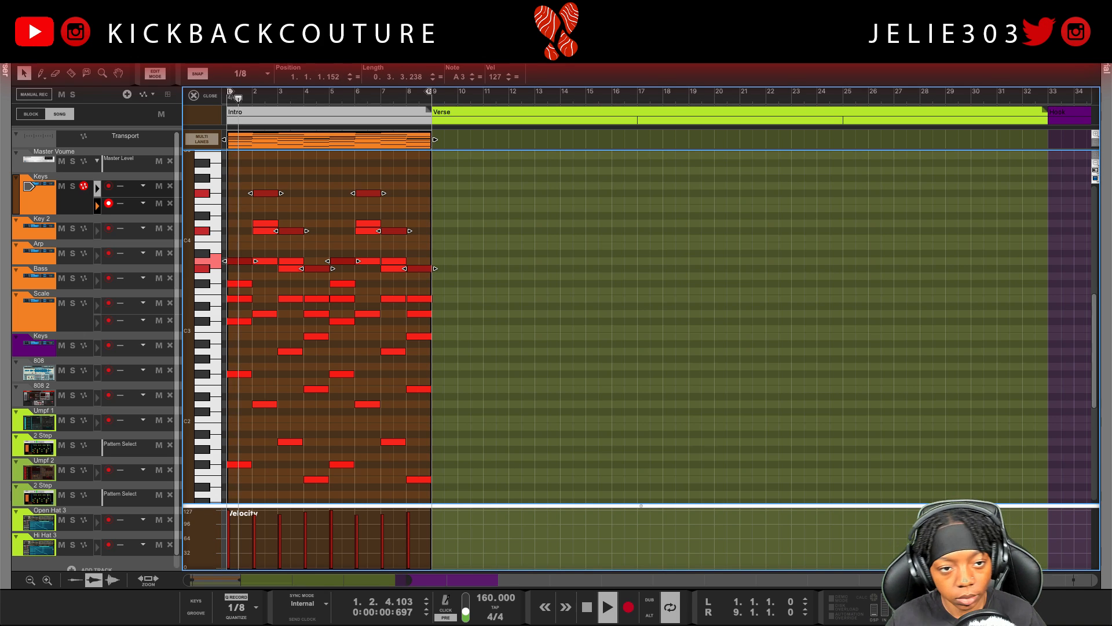
pyautogui.press('F6')
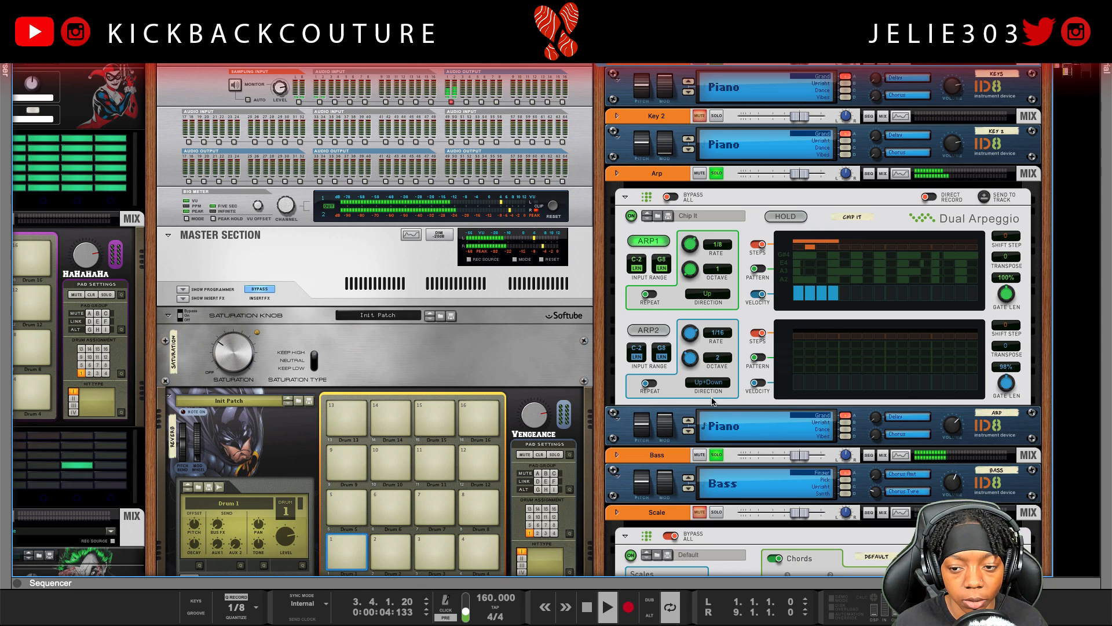
pyautogui.press('space')
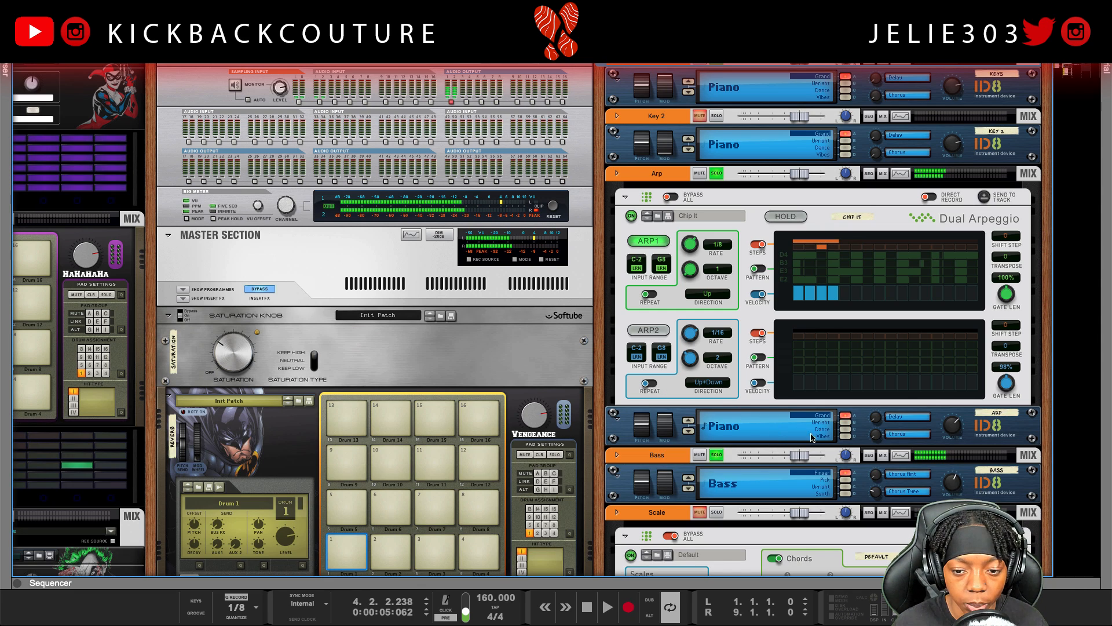
# Step: Switch the Arp ID8's sound to Vibes and play the melody from the start
pyautogui.click(844, 436)
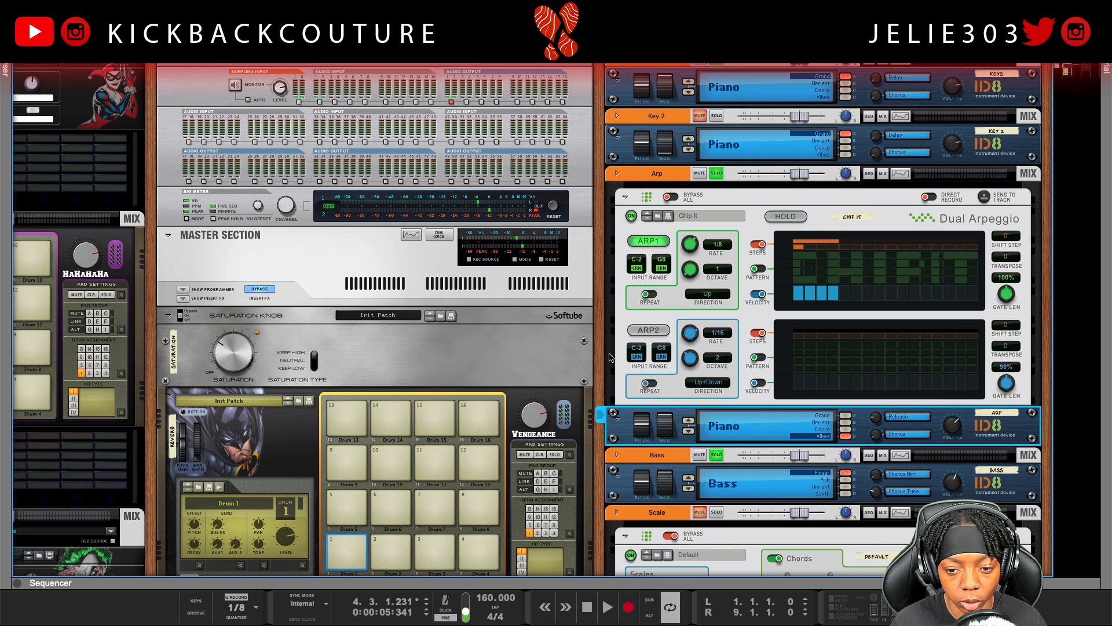
pyautogui.press('Home')
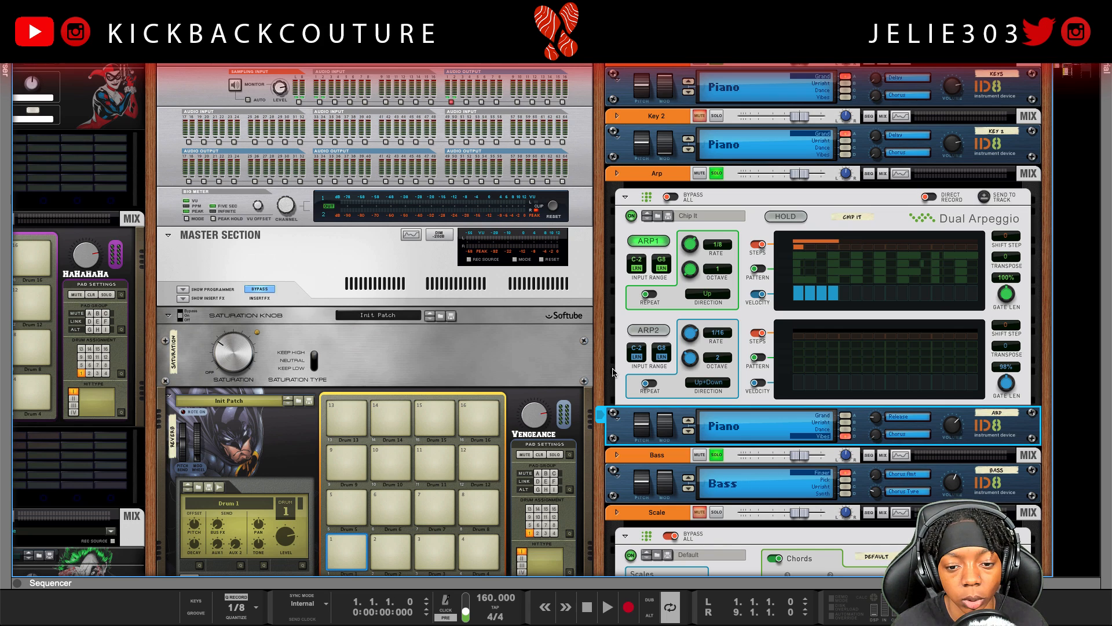
pyautogui.press('space')
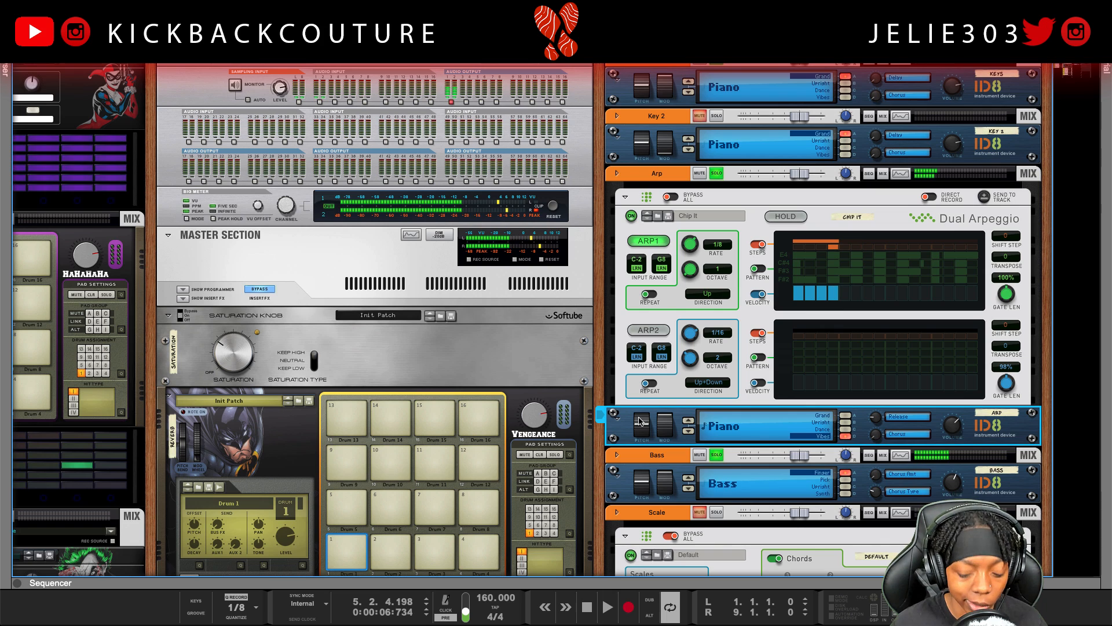
pyautogui.press('space')
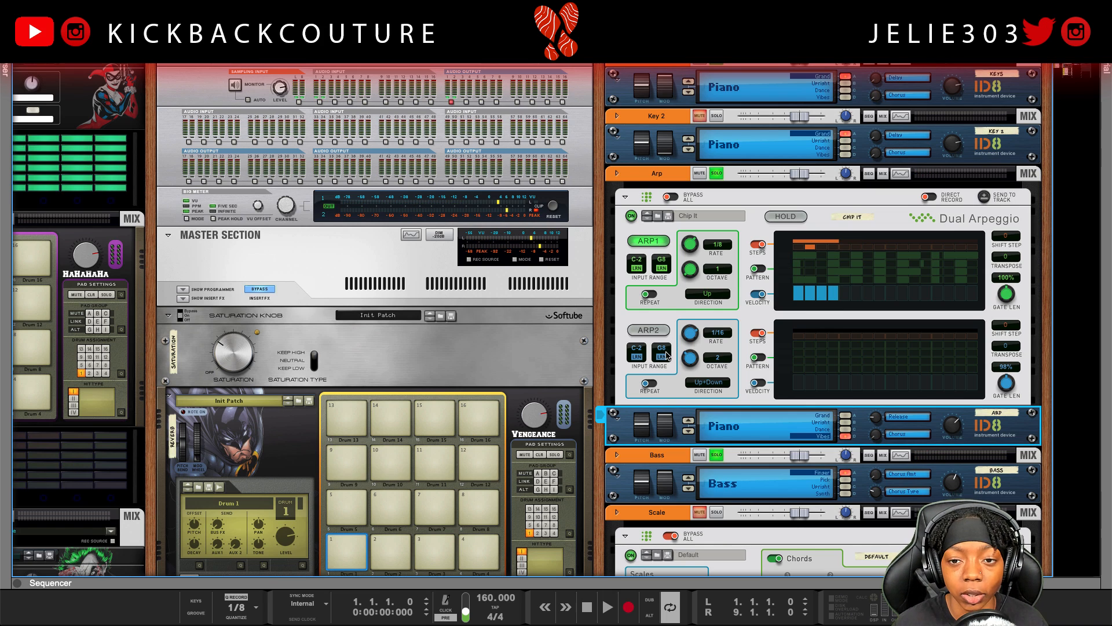
# Step: Unmute and solo the Key 2 instrument, and show the browser's Players list
pyautogui.click(621, 148)
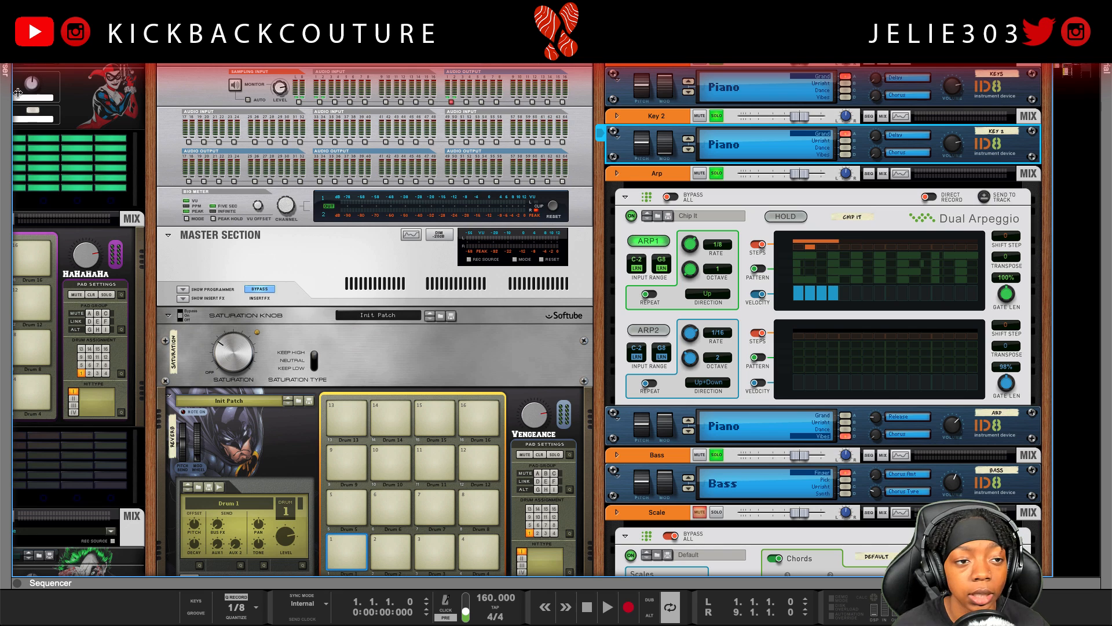
pyautogui.press('F3')
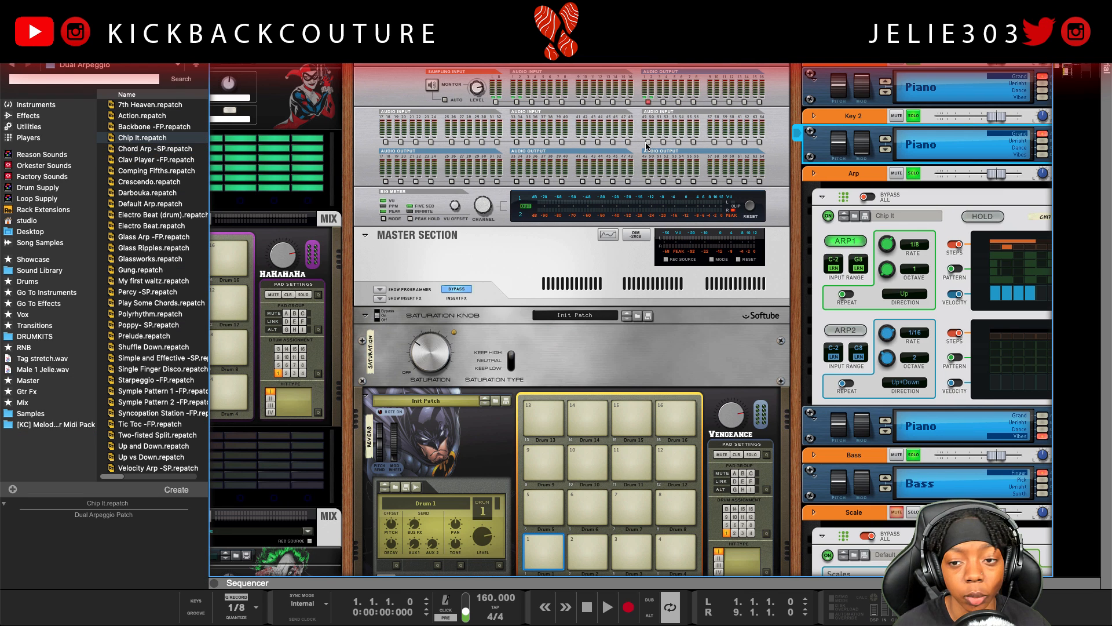
pyautogui.moveTo(753, 182); pyautogui.dragTo(450, 202)
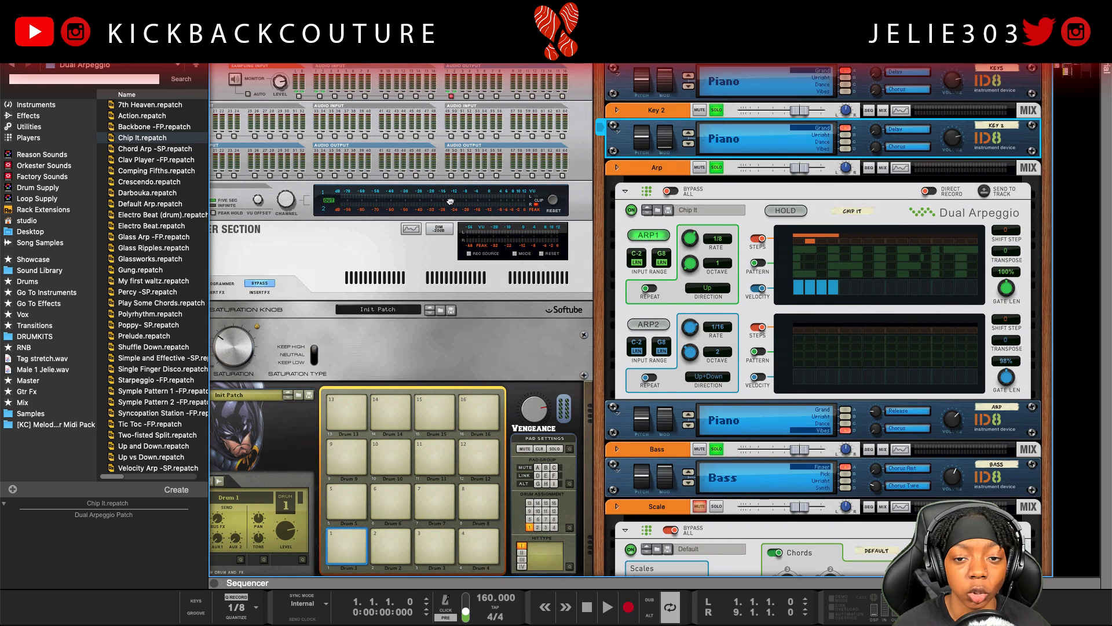
pyautogui.click(35, 137)
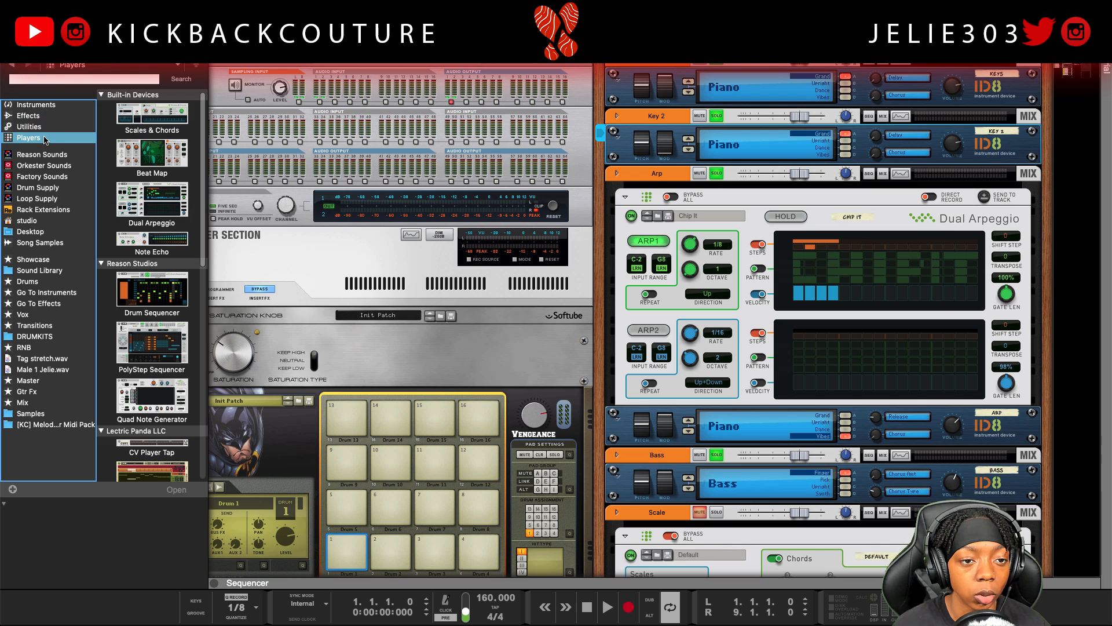
# Step: Try a Quad Note Generator on the Key 2 instrument, undo it, and return to the Players list
pyautogui.scroll(-2, 141, 360)
pyautogui.moveTo(141, 347); pyautogui.dragTo(614, 157)
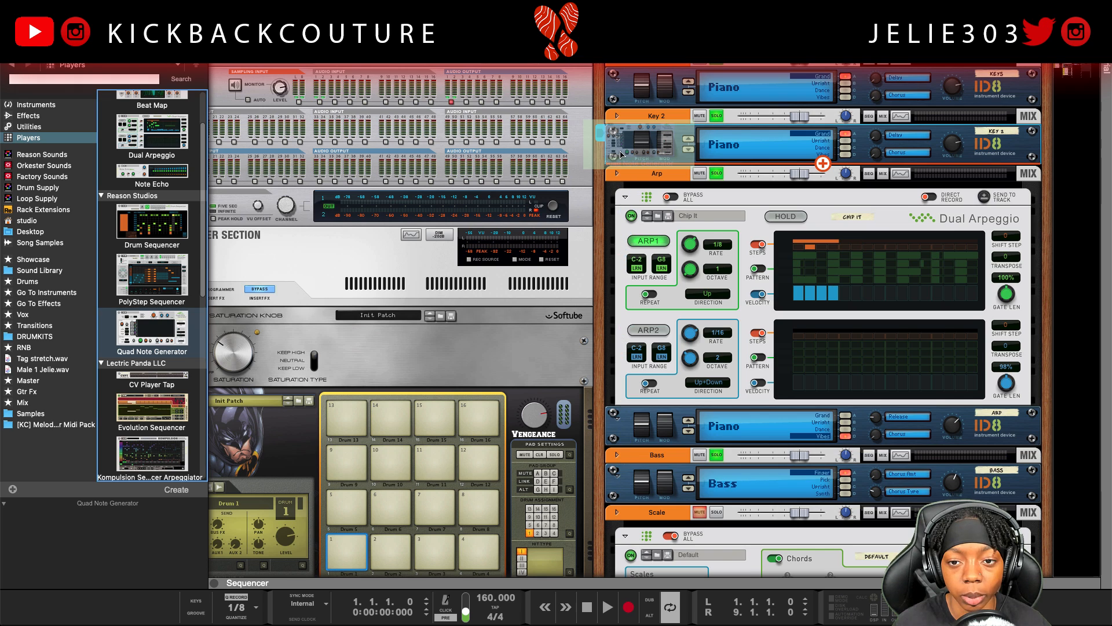
pyautogui.hotkey('ctrl', 'z')
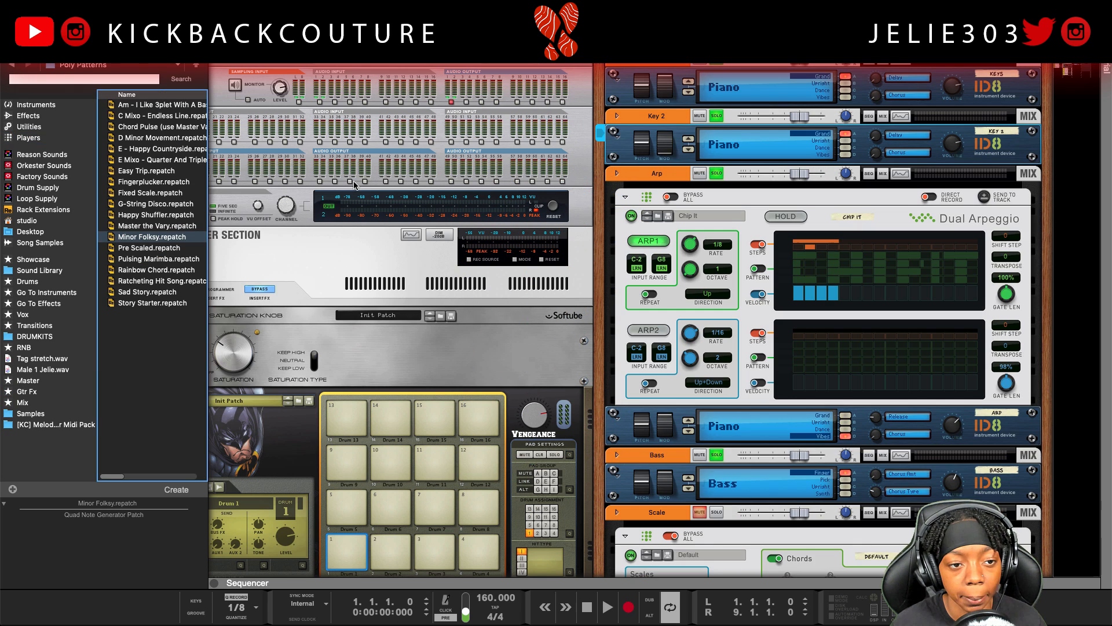
pyautogui.click(12, 65)
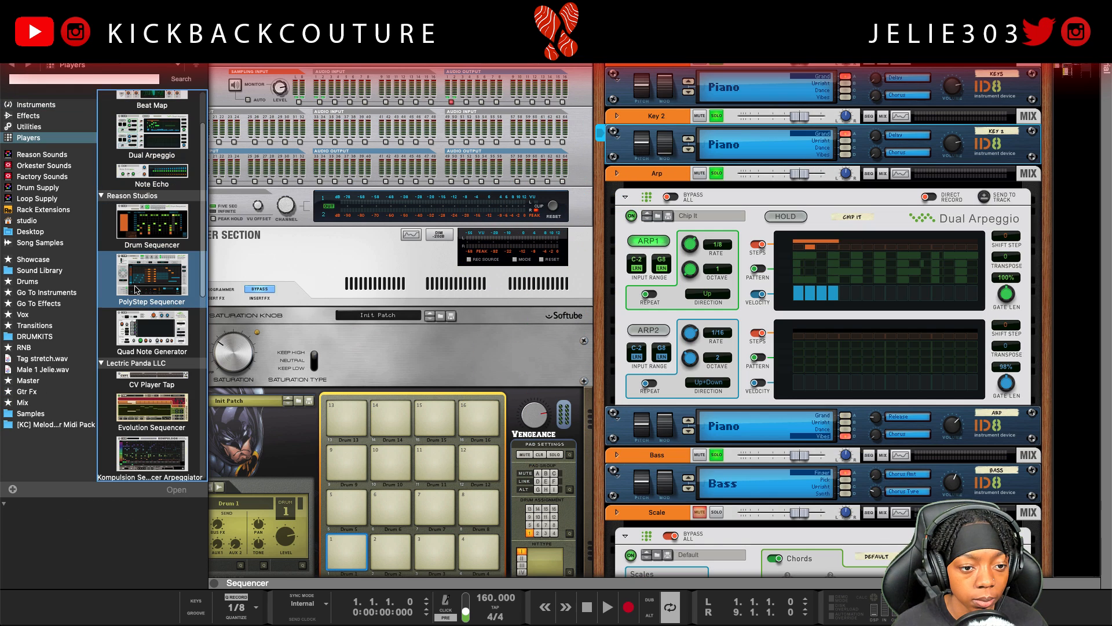
# Step: Add a Quad Note Generator player to the Key 2 instrument, reset the device and play it briefly
pyautogui.moveTo(146, 321); pyautogui.dragTo(614, 157)
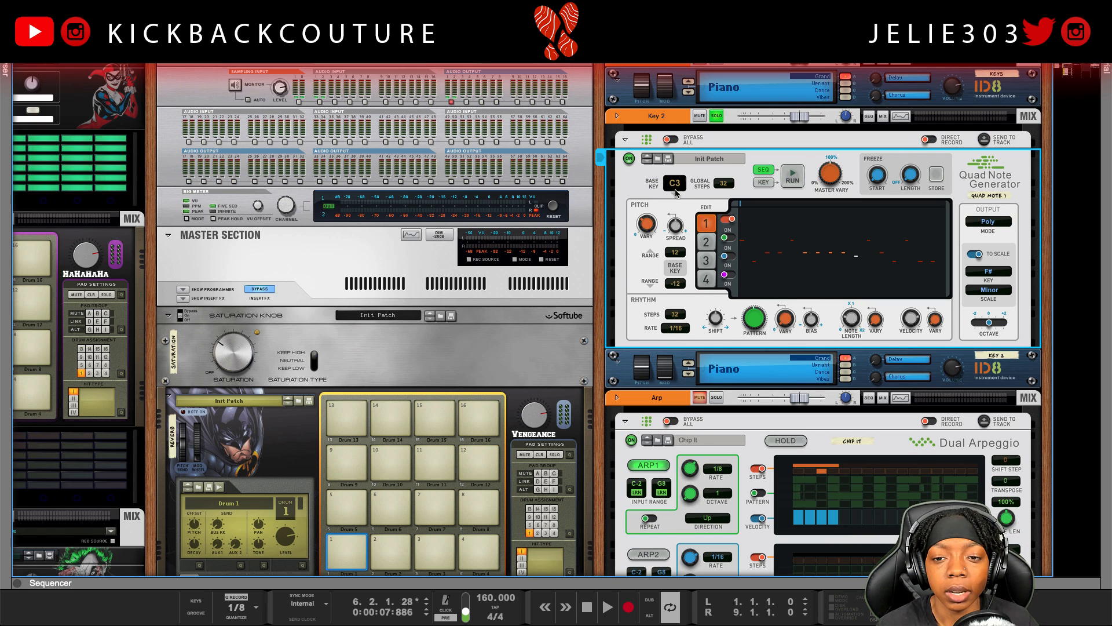
pyautogui.rightClick(686, 201)
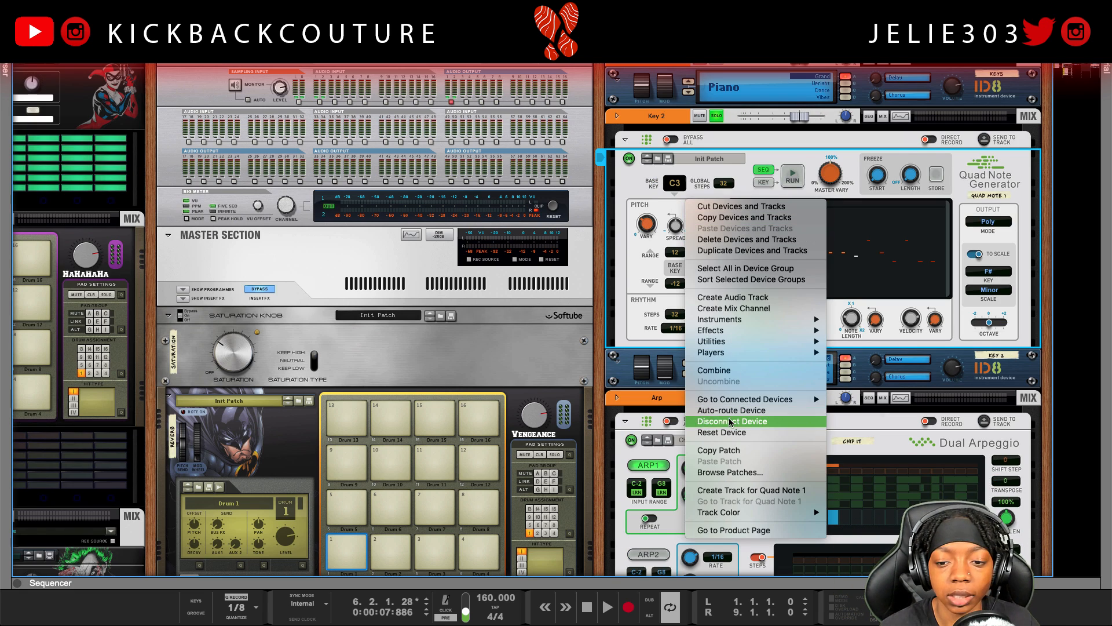
pyautogui.click(726, 439)
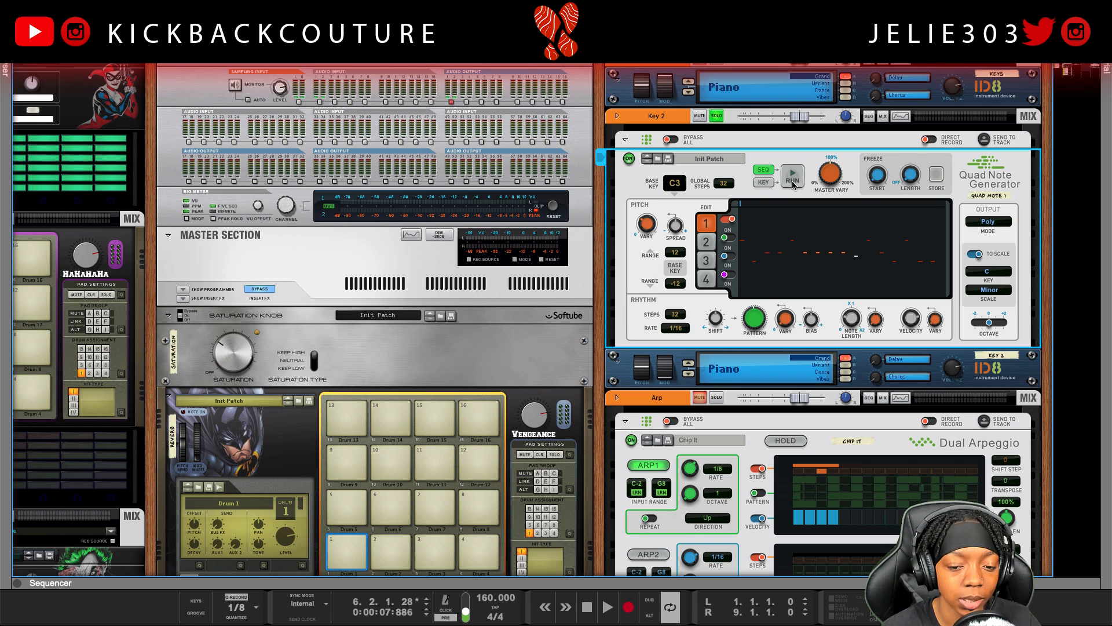
pyautogui.click(601, 605)
pyautogui.click(595, 599)
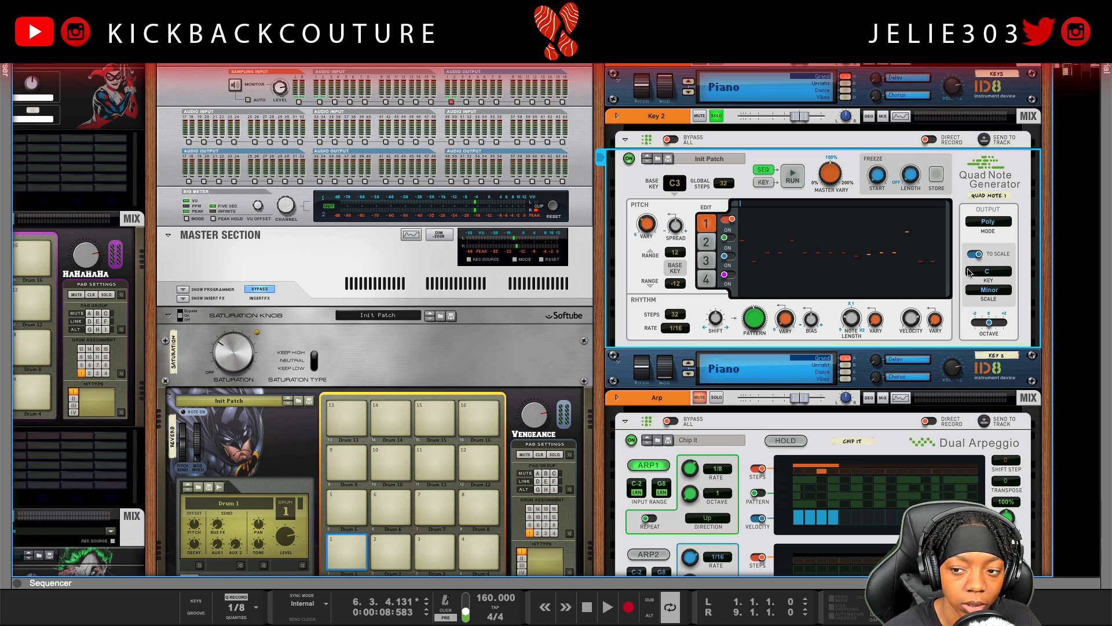
# Step: Set the Quad Note Generator's output key to F#, raise its octave and play the generated notes
pyautogui.click(985, 273)
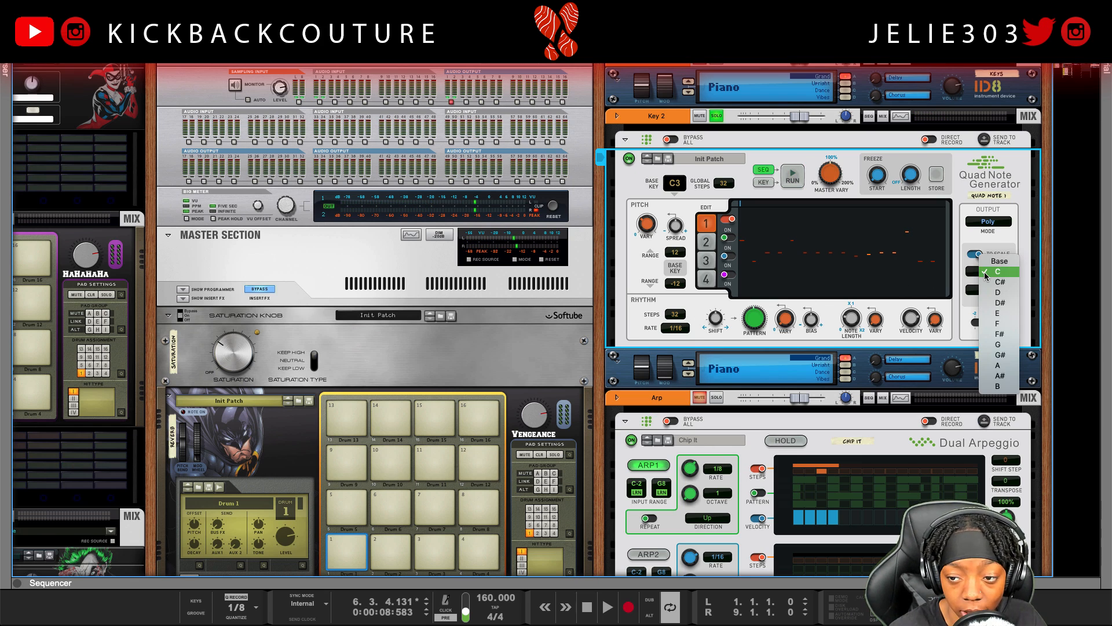
pyautogui.click(1003, 332)
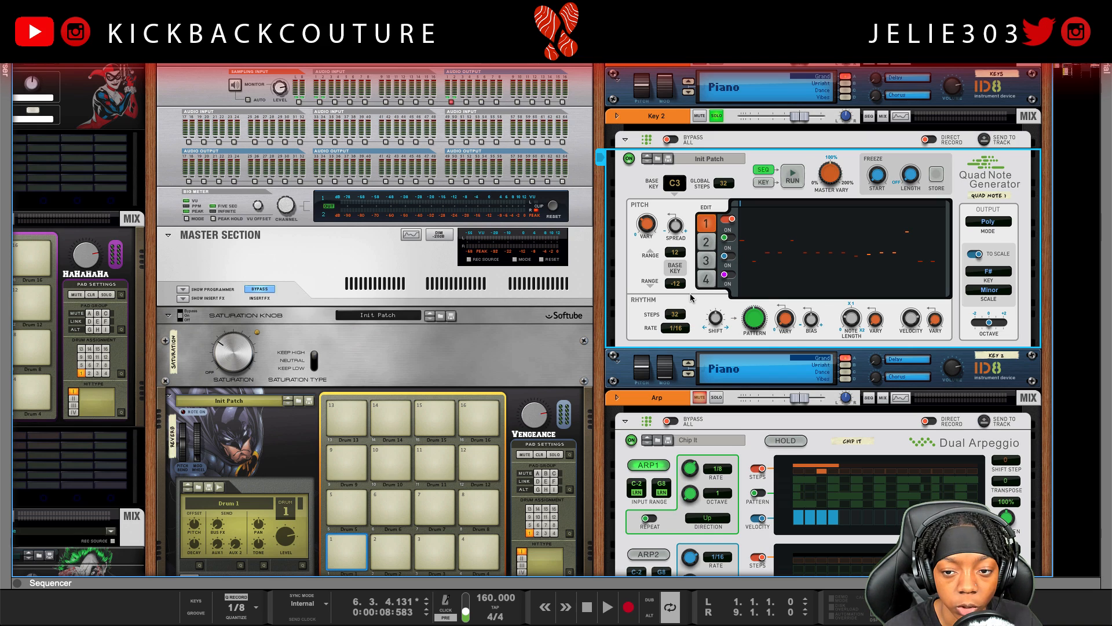
pyautogui.press('space')
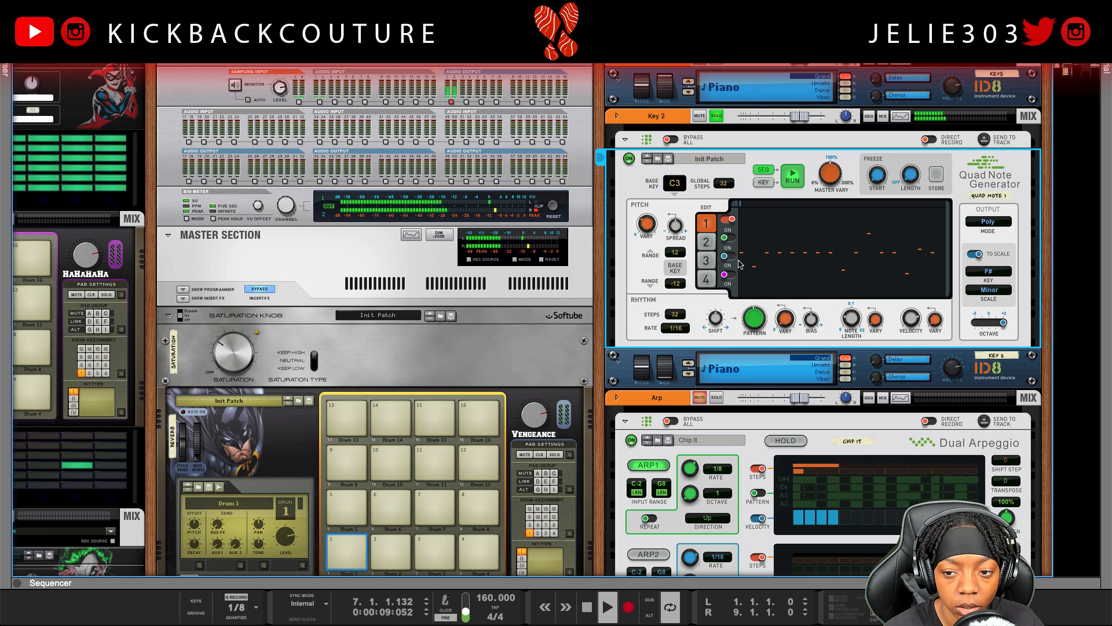
pyautogui.press('space')
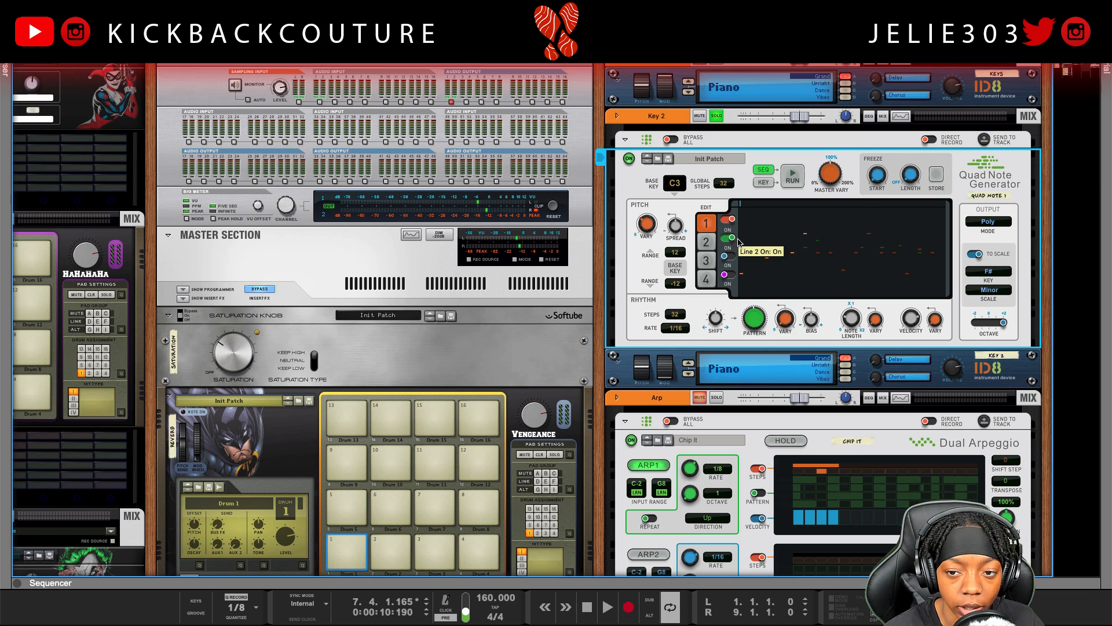
# Step: Switch on Line 2 of the Quad Note Generator and set its rate to 1/4 during playback
pyautogui.click(705, 243)
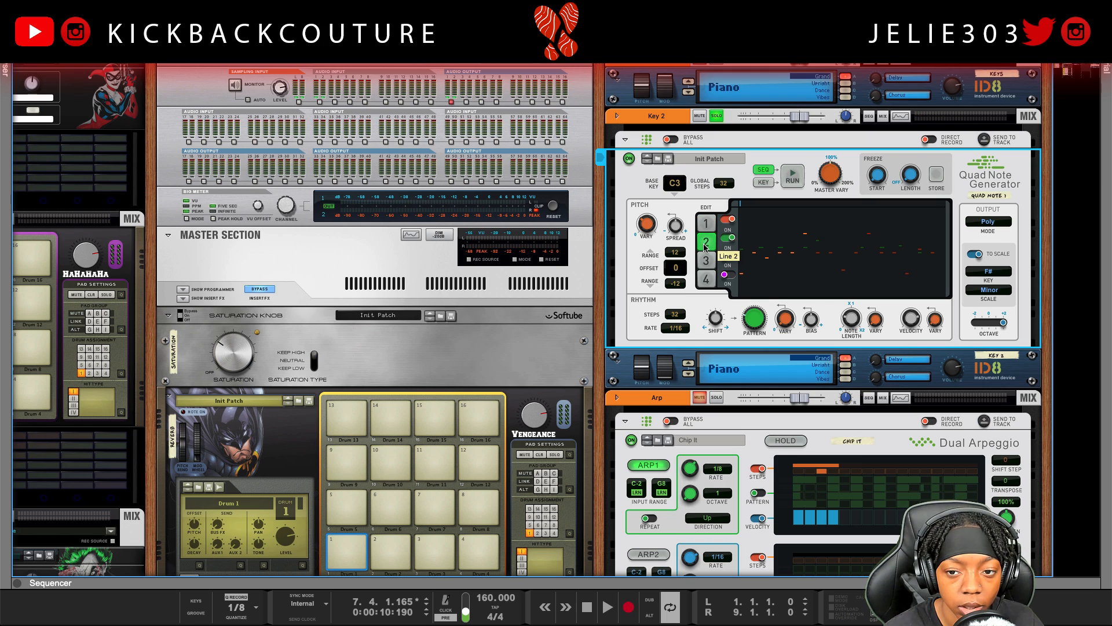
pyautogui.press('space')
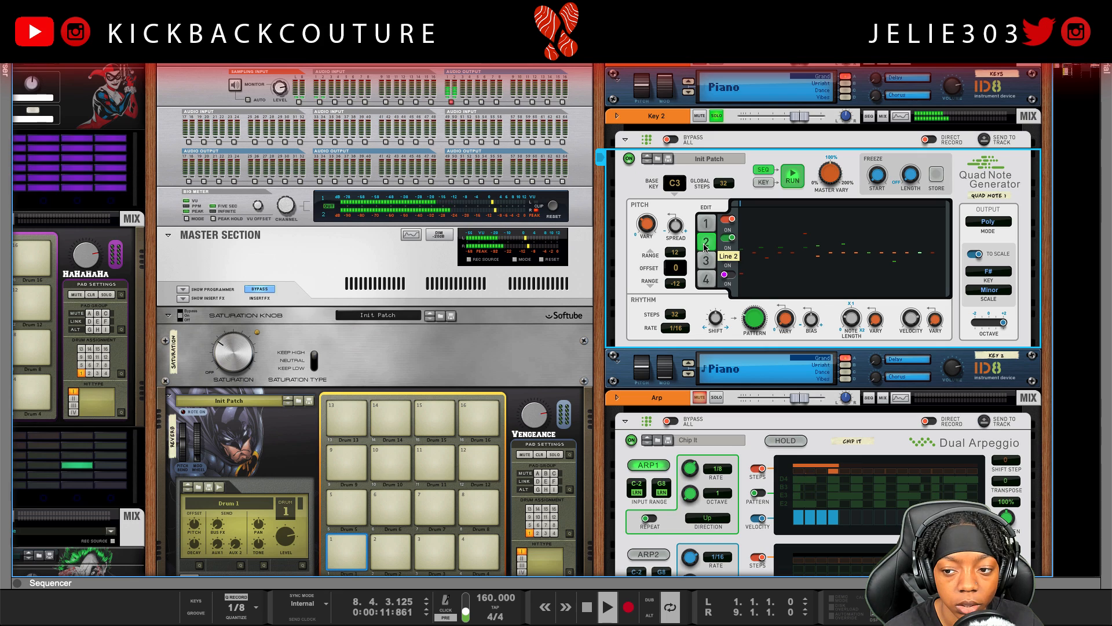
pyautogui.click(676, 329)
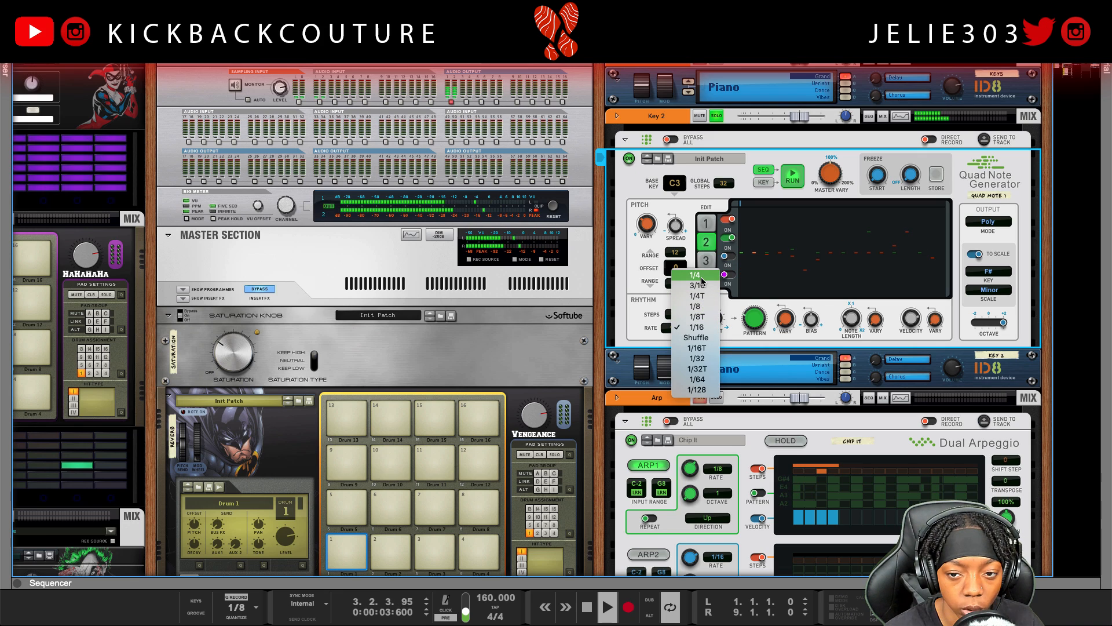
pyautogui.click(702, 276)
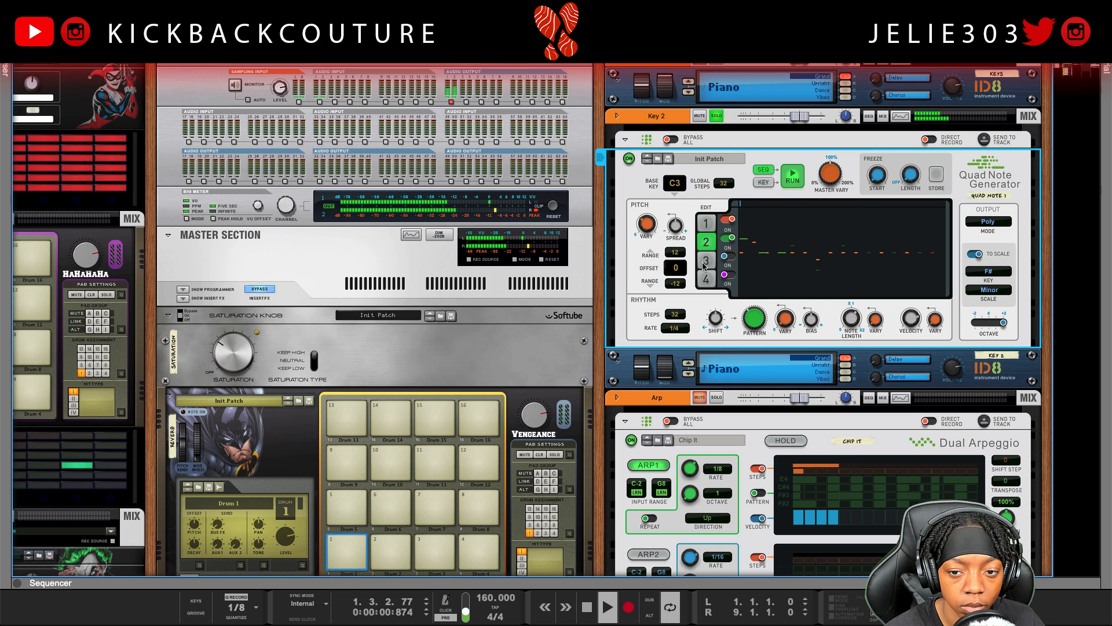
# Step: Switch on Line 3 of the Quad Note Generator and try the Shuffle rate on it
pyautogui.click(705, 223)
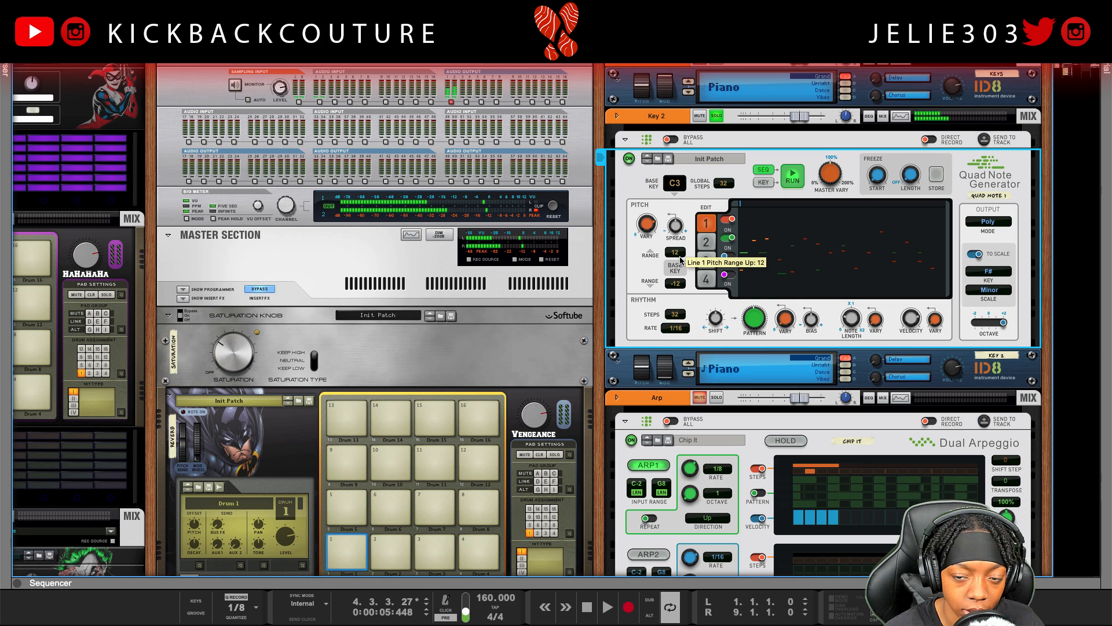
pyautogui.click(732, 257)
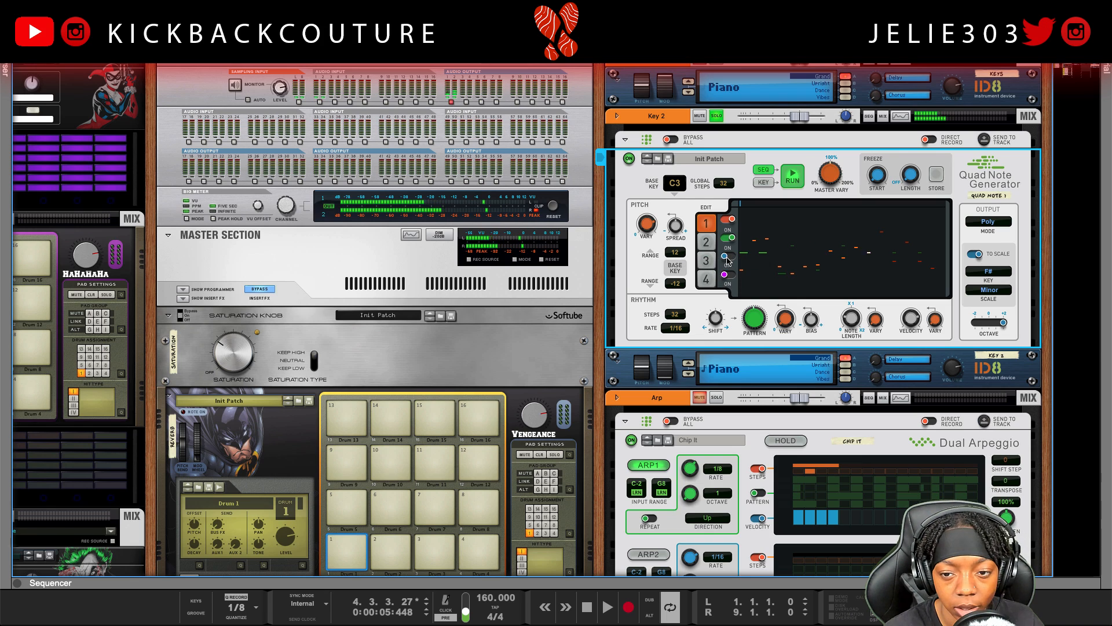
pyautogui.click(710, 264)
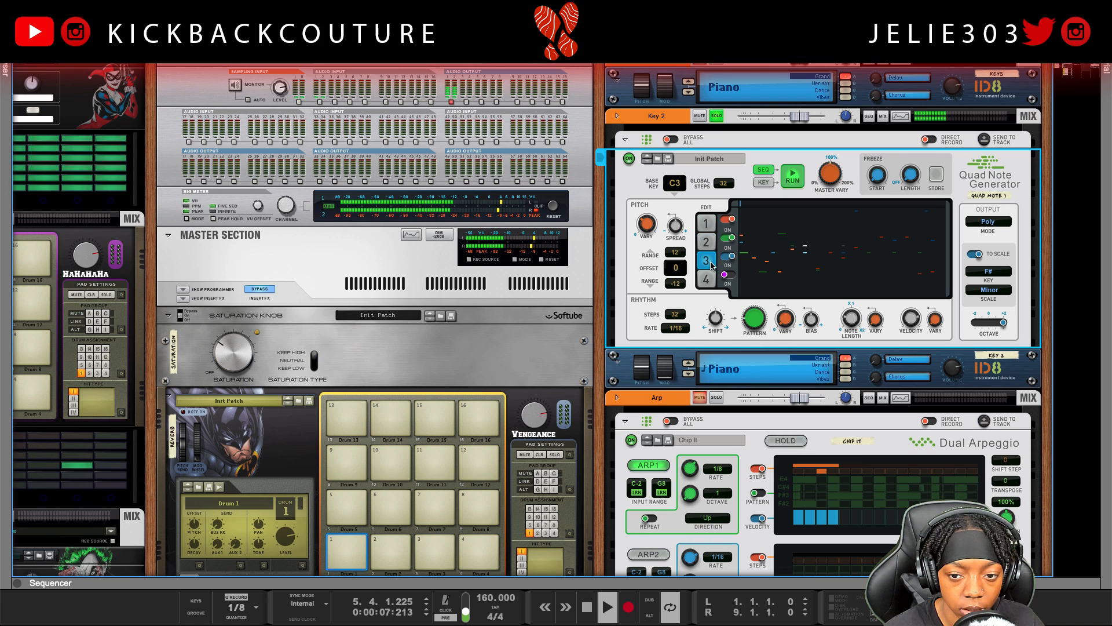
pyautogui.click(676, 329)
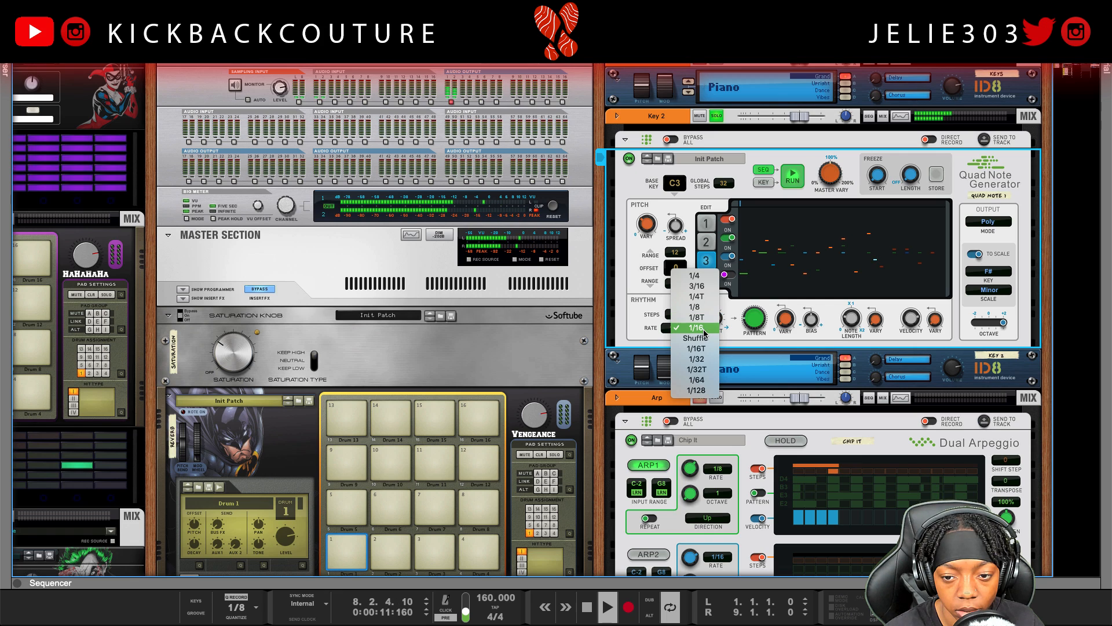
pyautogui.click(700, 339)
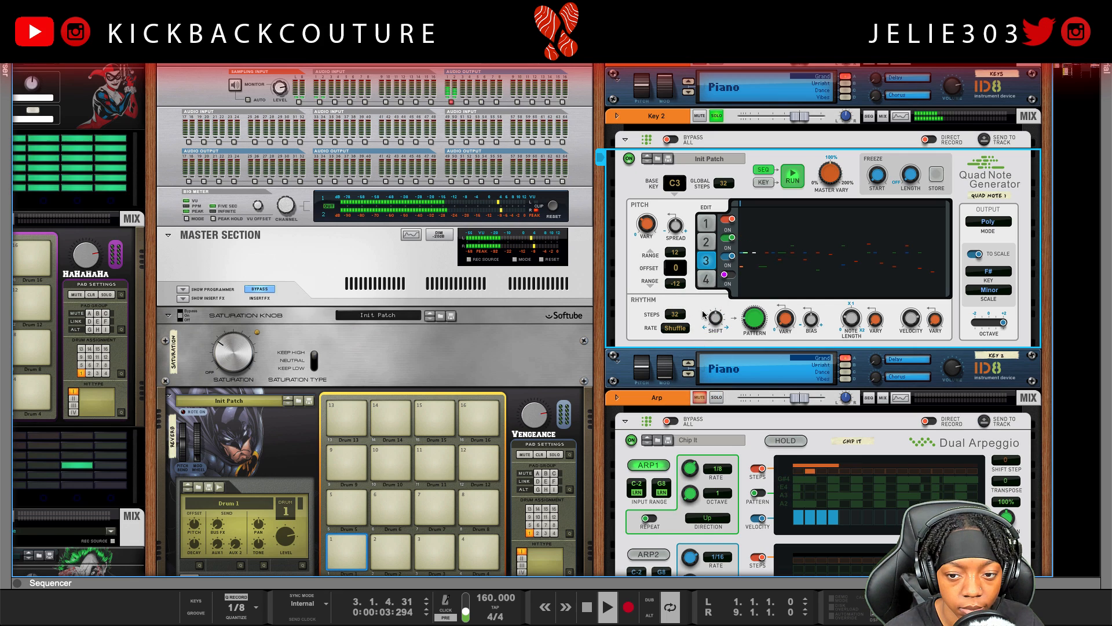
# Step: Switch off Lines 2 and 1 of the Quad Note Generator to audition Line 3 on its own
pyautogui.press('space')
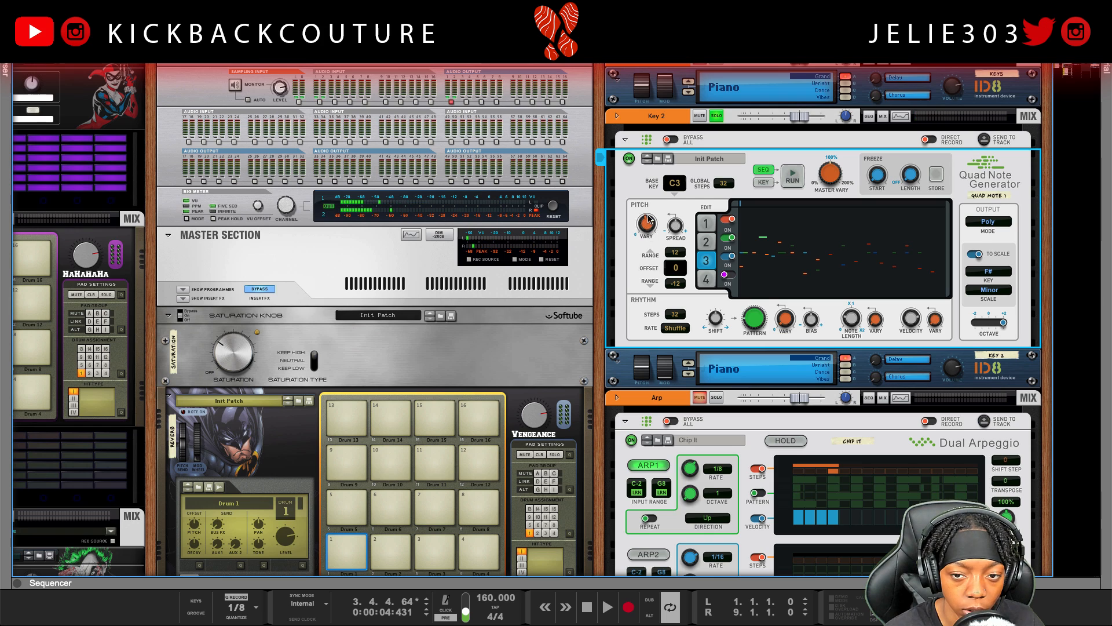
pyautogui.moveTo(650, 219); pyautogui.dragTo(658, 200)
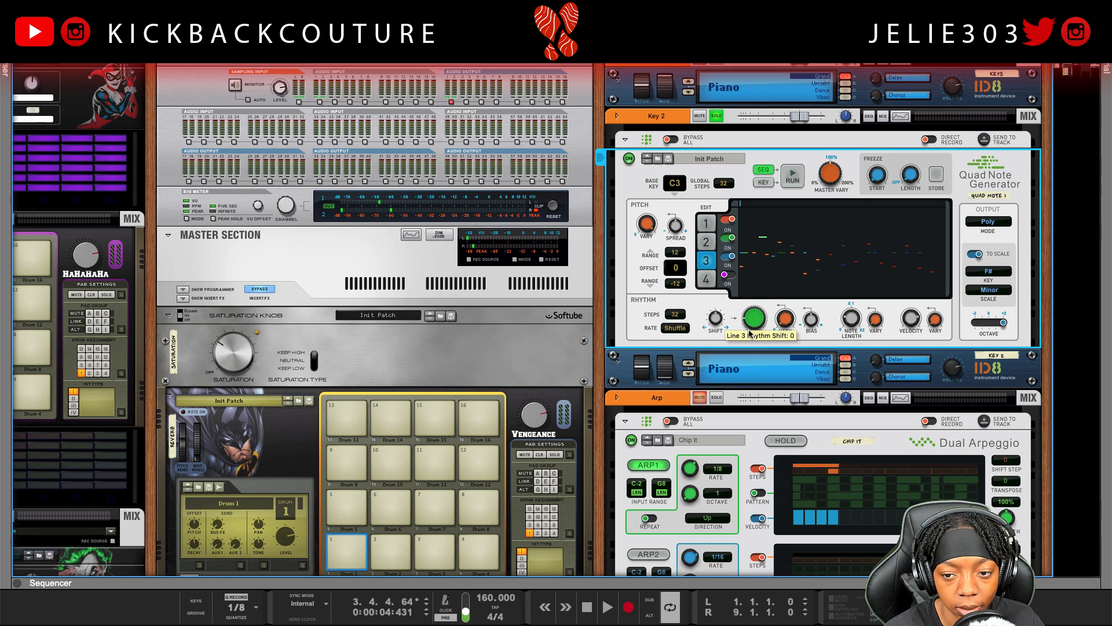
pyautogui.press('space')
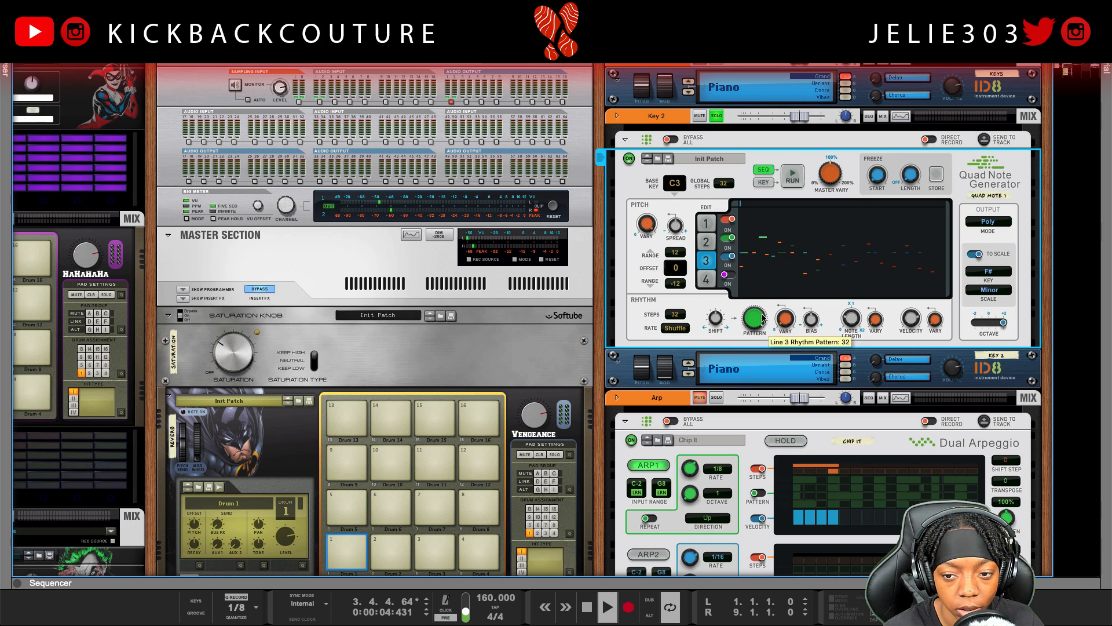
pyautogui.click(727, 237)
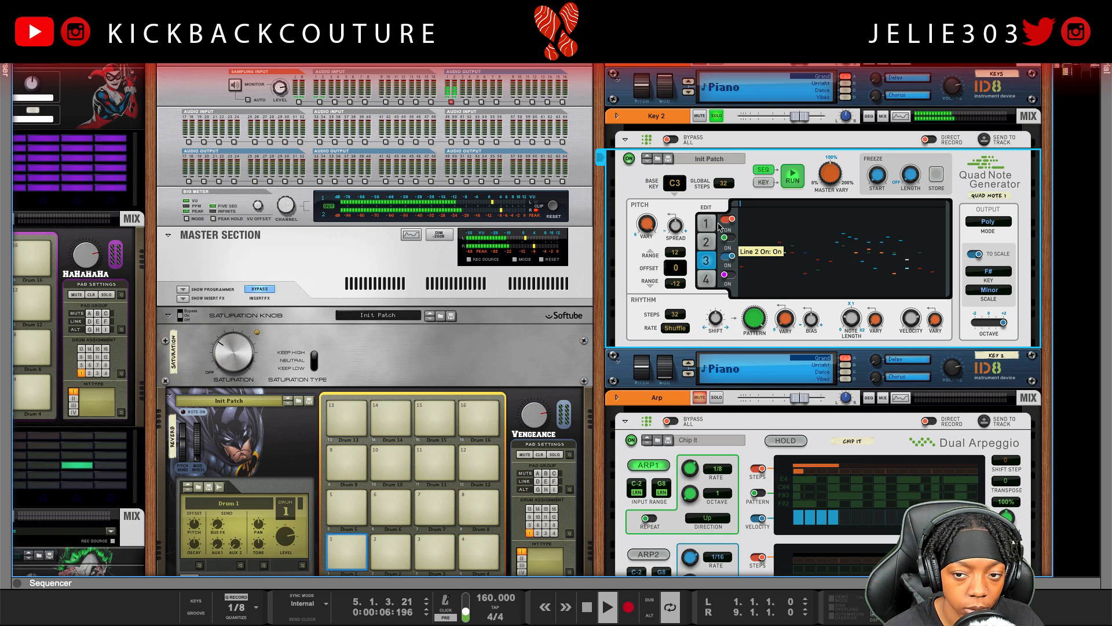
pyautogui.click(728, 219)
pyautogui.press('space')
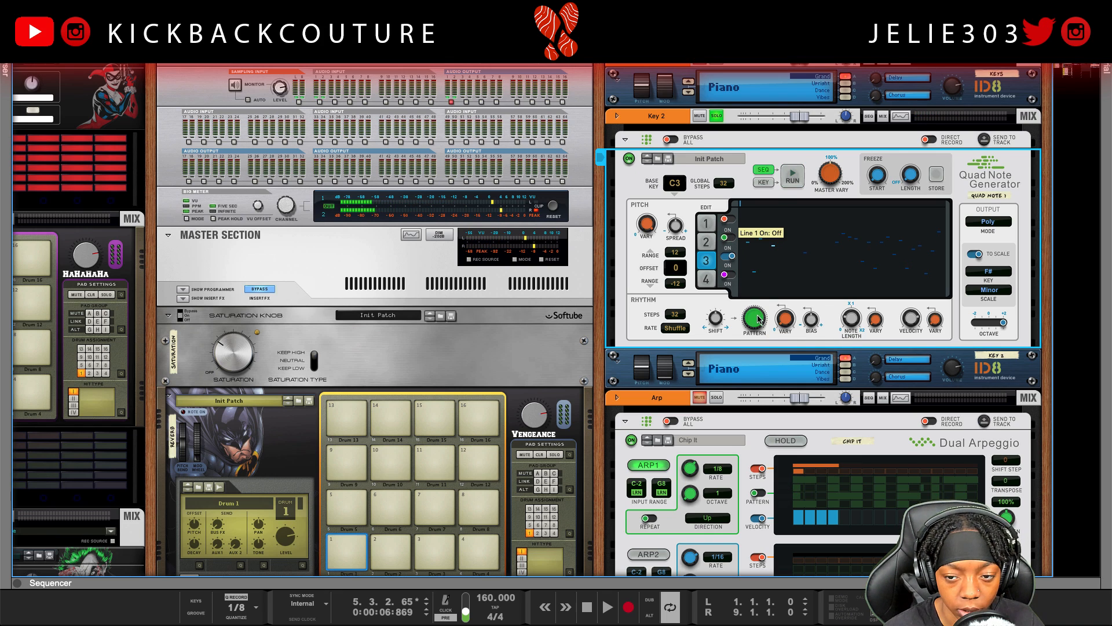
pyautogui.press('space')
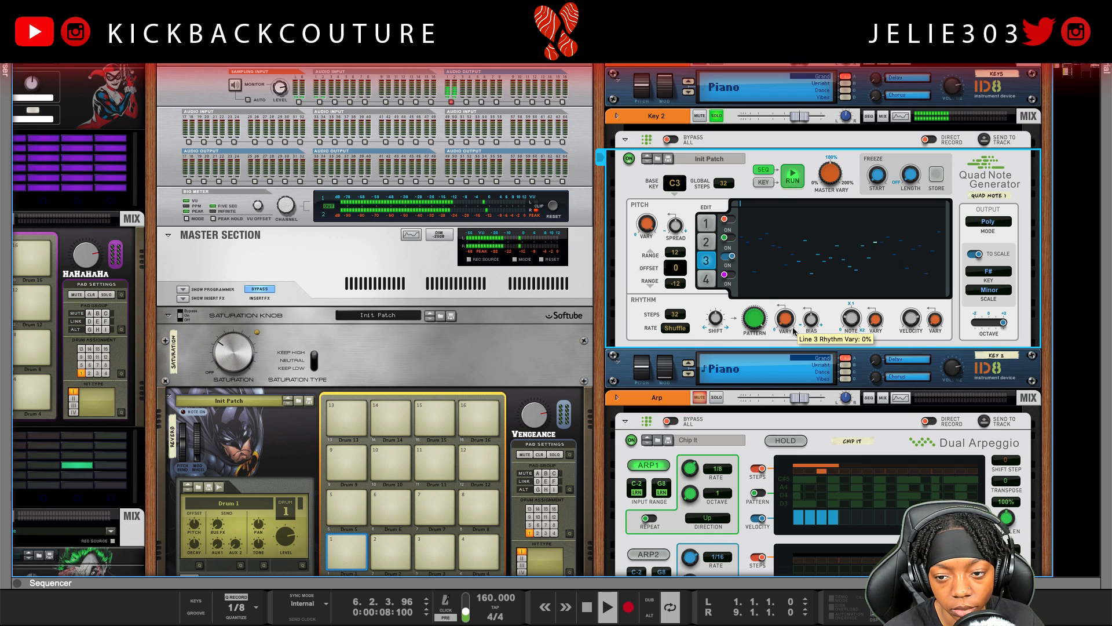
# Step: Adjust Line 3's rhythm and note-length variation while listening to playback
pyautogui.moveTo(794, 331); pyautogui.dragTo(798, 300)
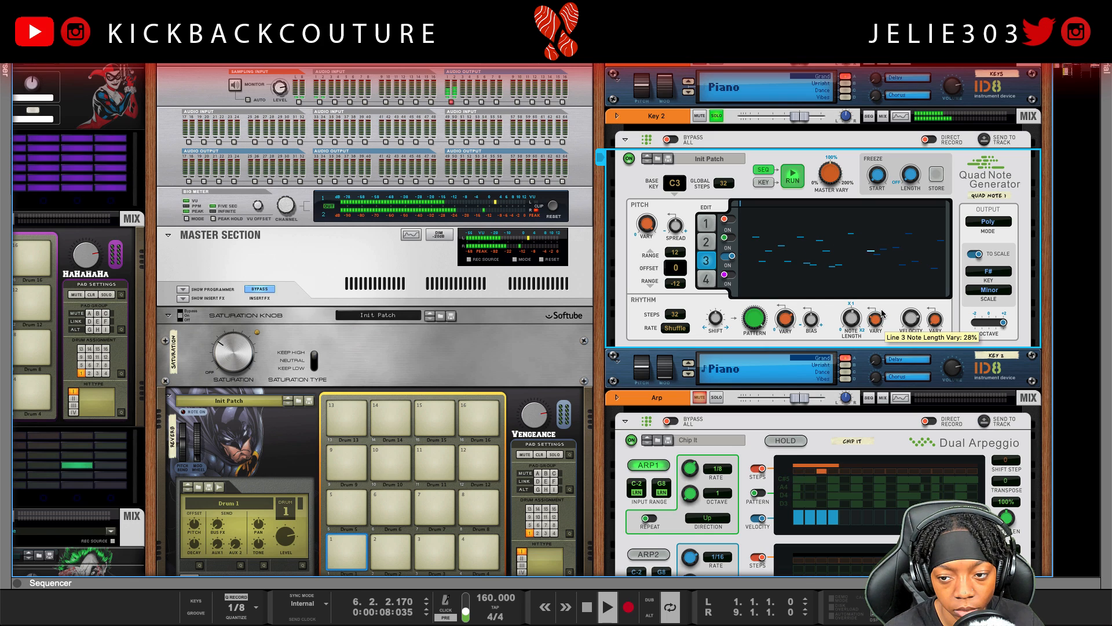
pyautogui.press('space')
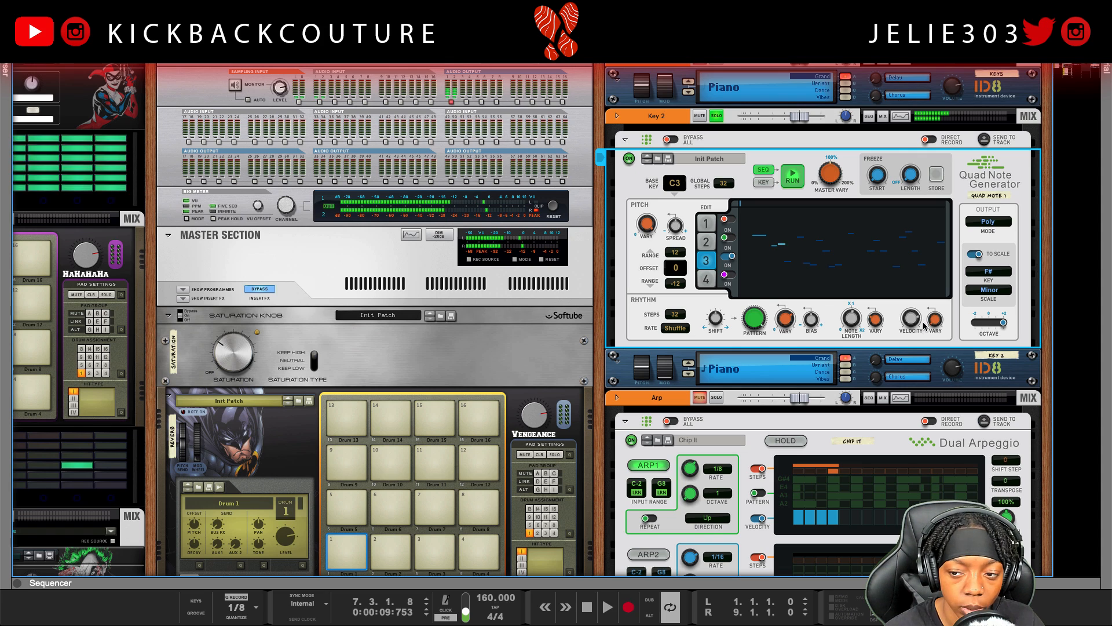
pyautogui.press('space')
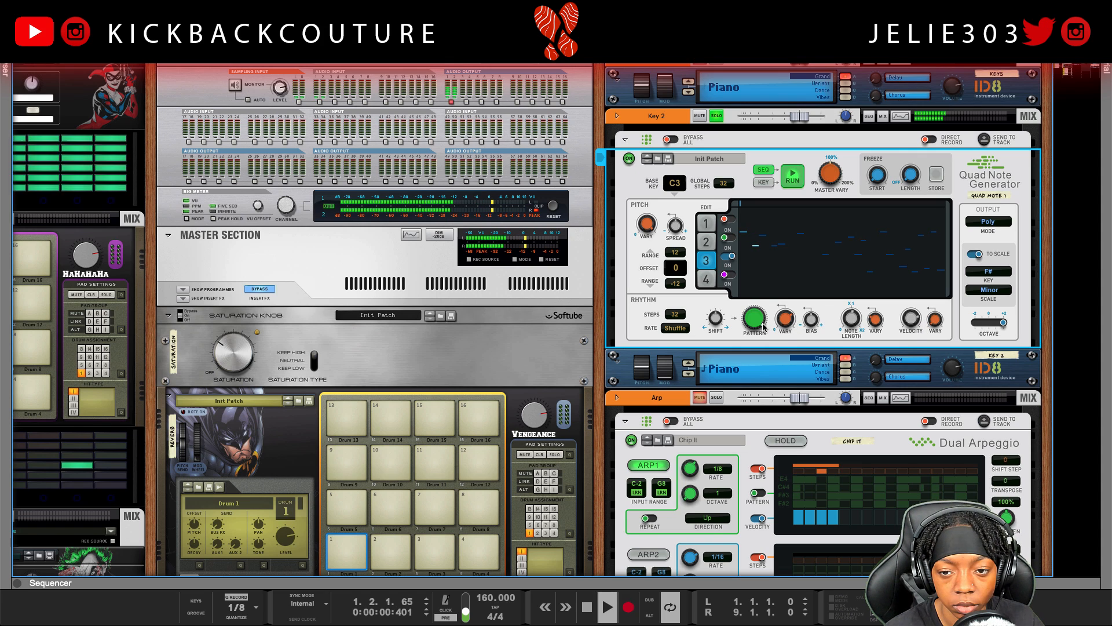
# Step: Set Line 3's rate to 1/16, stop playback and switch Lines 1 and 2 back on
pyautogui.click(675, 328)
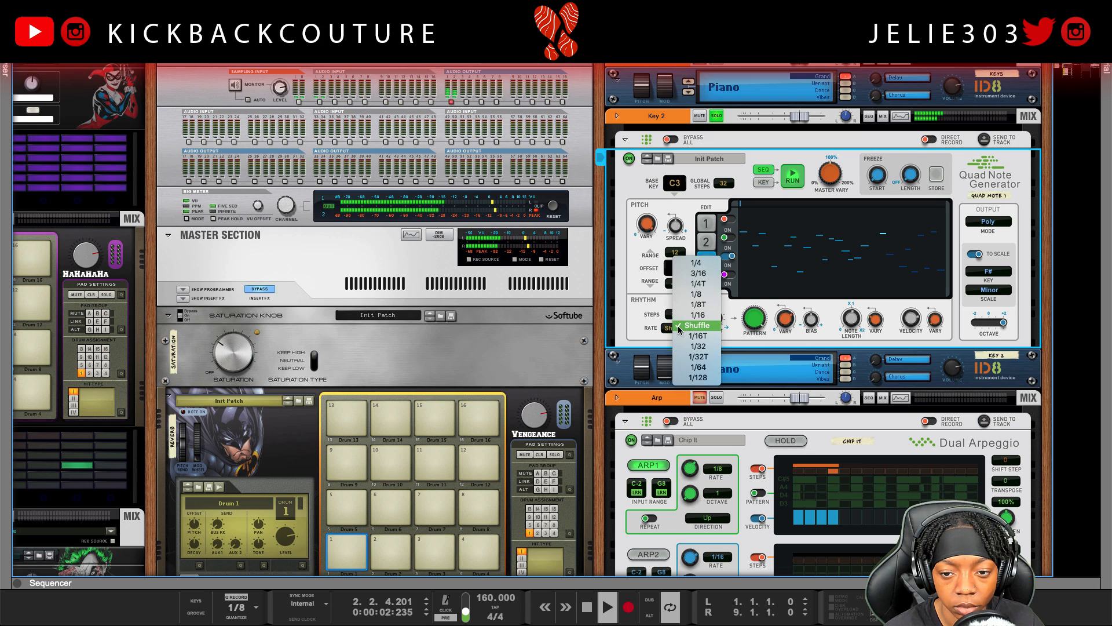
pyautogui.click(699, 314)
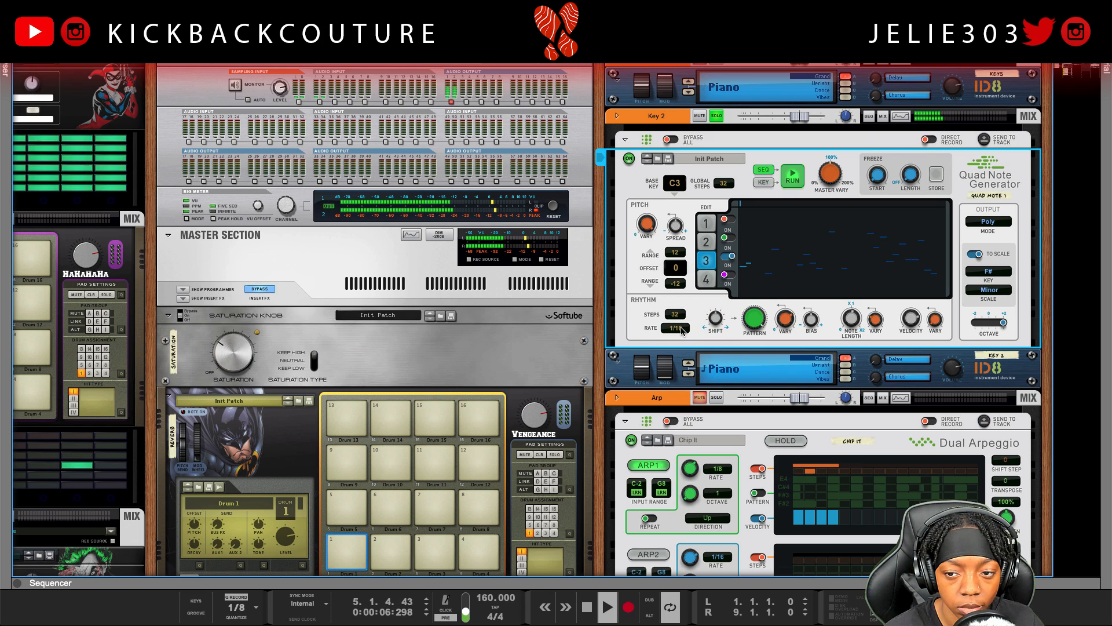
pyautogui.press('space')
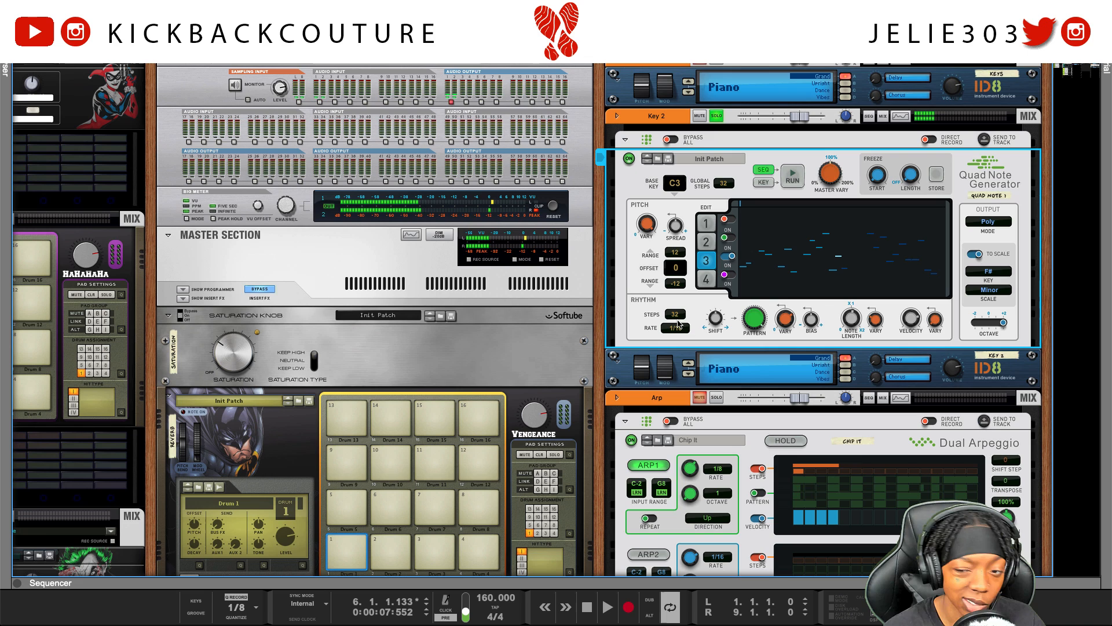
pyautogui.click(730, 239)
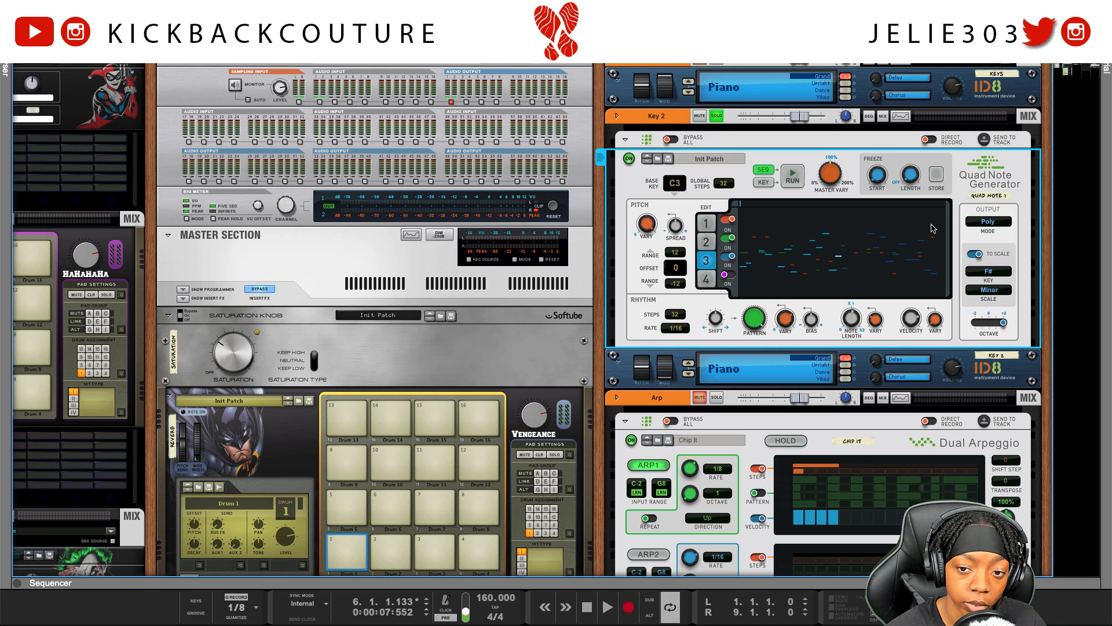
# Step: Take Key 2 out of solo and unmute all the melody tracks
pyautogui.scroll(-1, 794, 316)
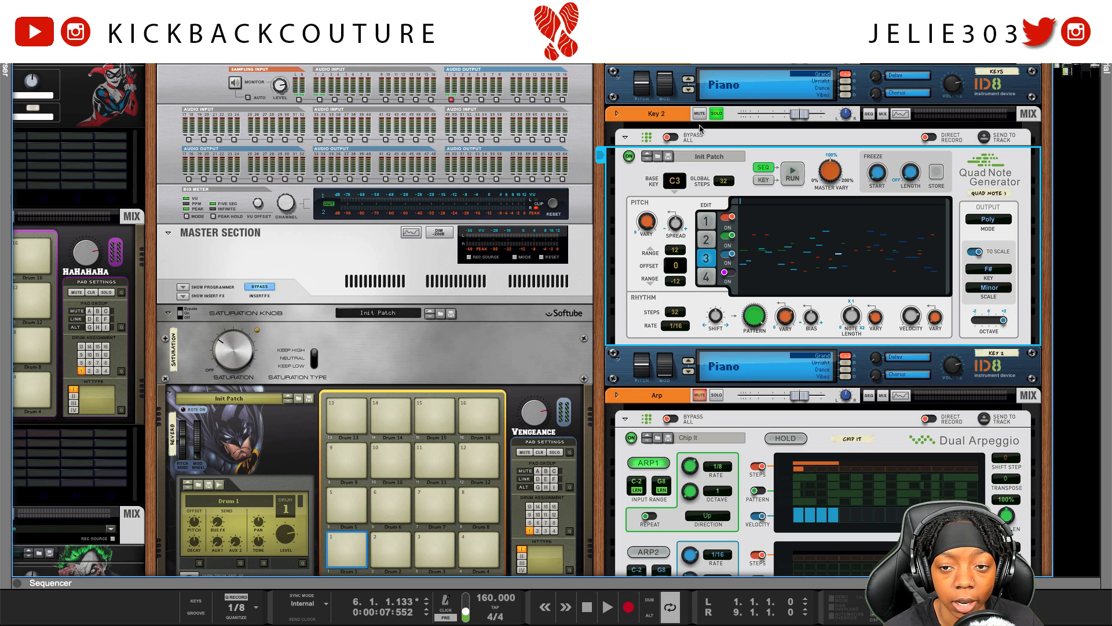
pyautogui.click(717, 116)
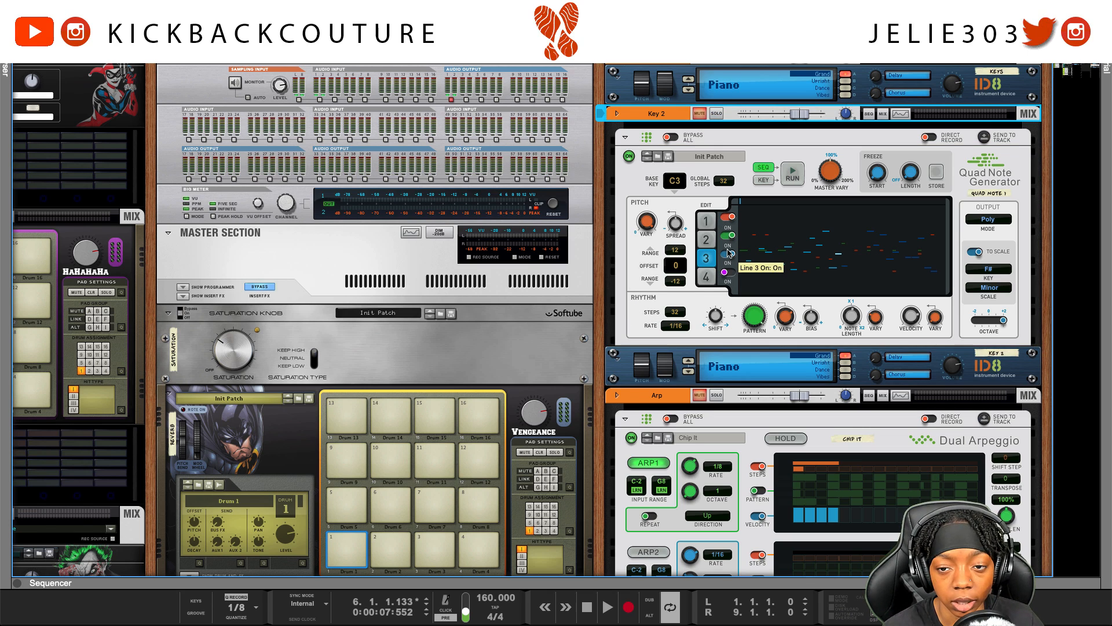
pyautogui.moveTo(898, 43); pyautogui.dragTo(900, 83)
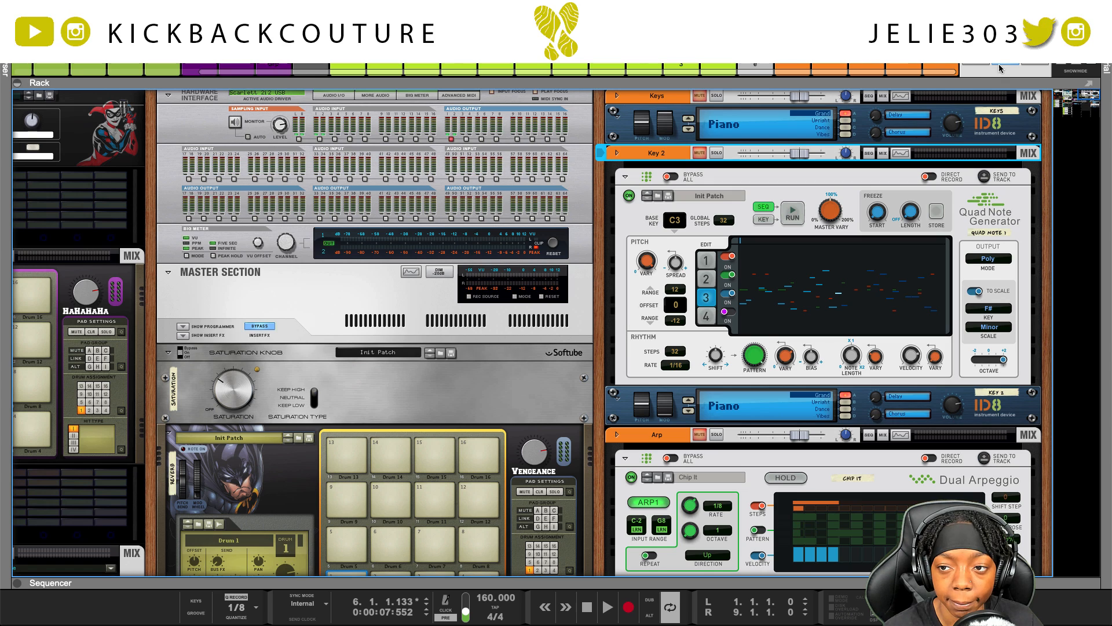
pyautogui.moveTo(825, 83); pyautogui.dragTo(811, 43)
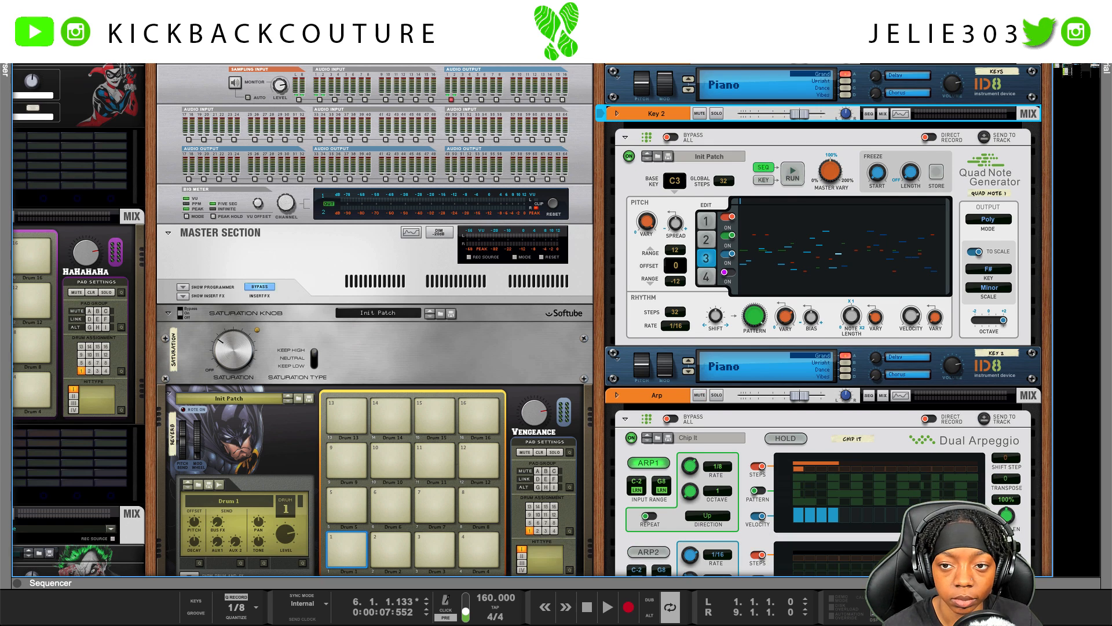
# Step: Play all the layered melody tracks together from the start, and show the Scales & Chords device in the rack
pyautogui.press('space')
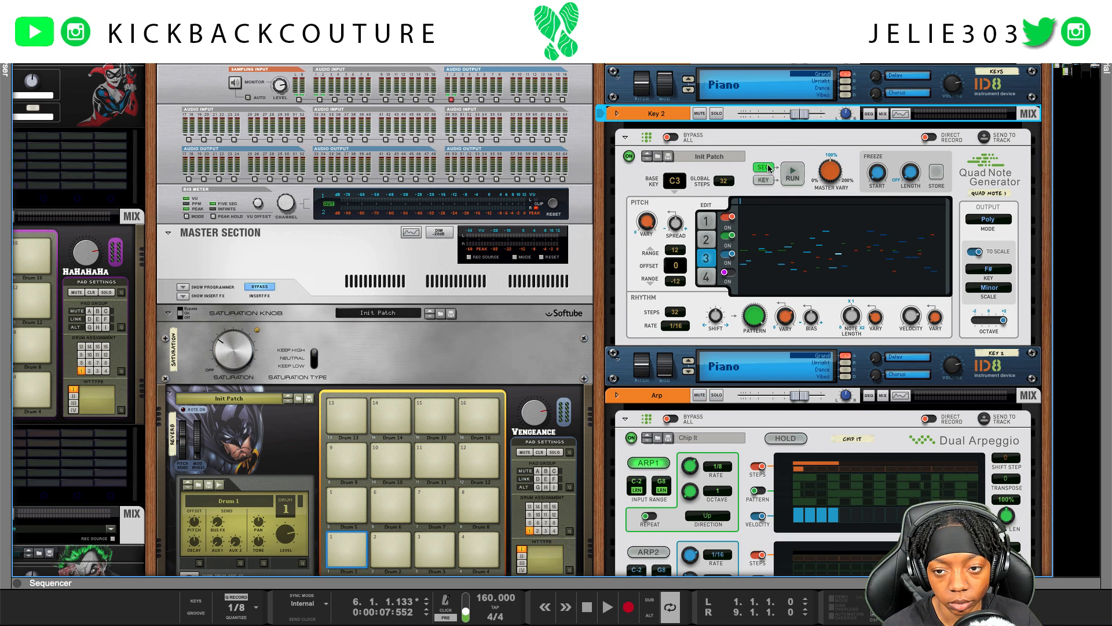
pyautogui.press('space')
pyautogui.hotkey('shift', 'Return')
pyautogui.press('space')
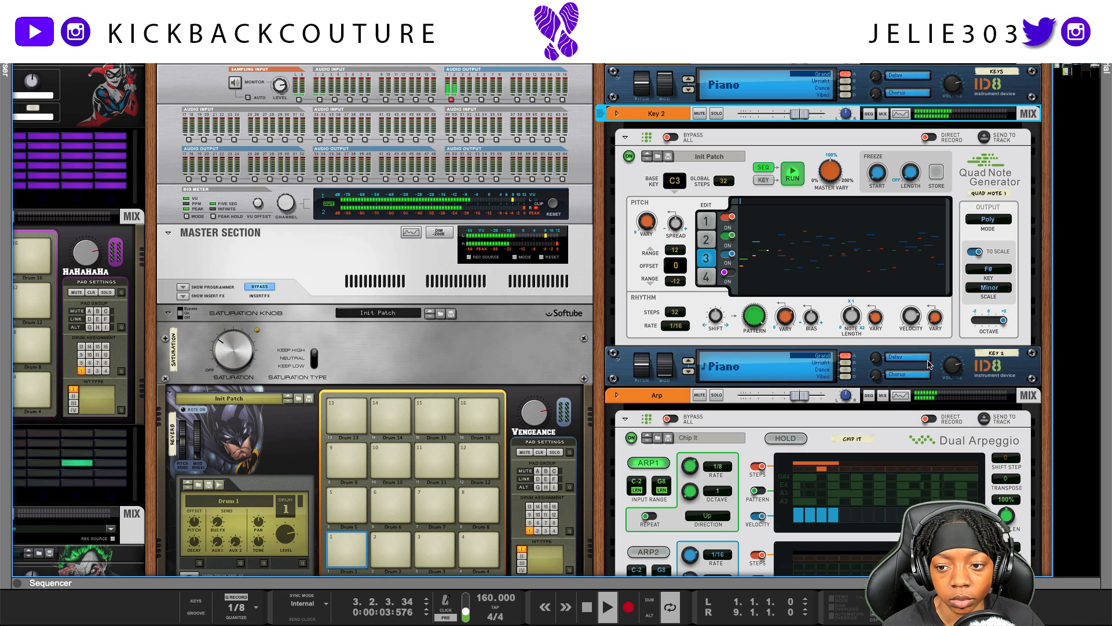
pyautogui.click(953, 373)
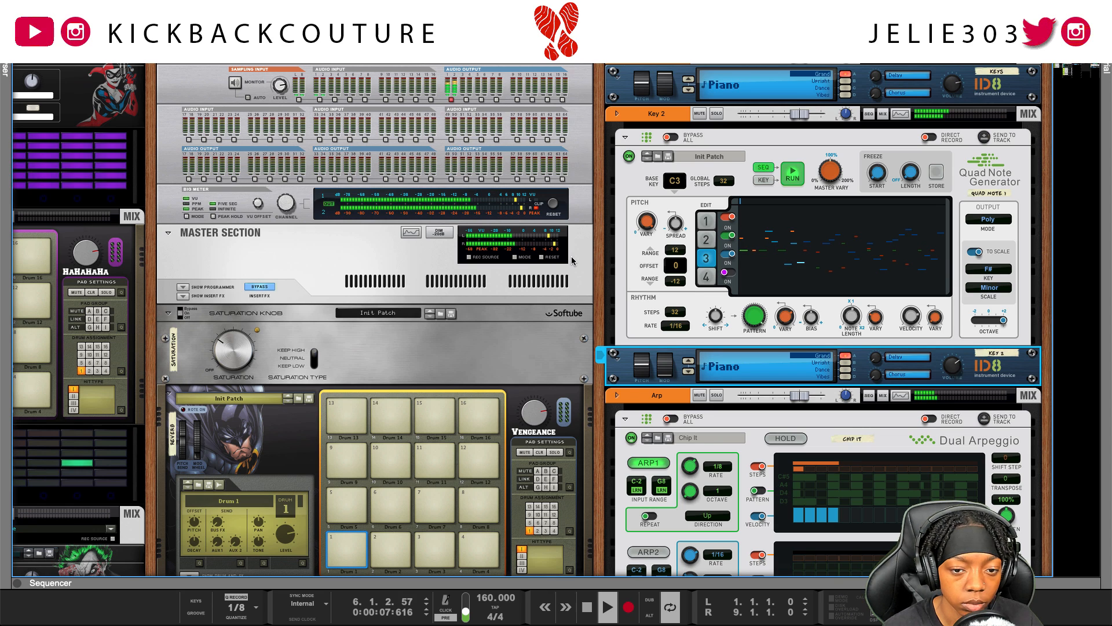
pyautogui.press('space')
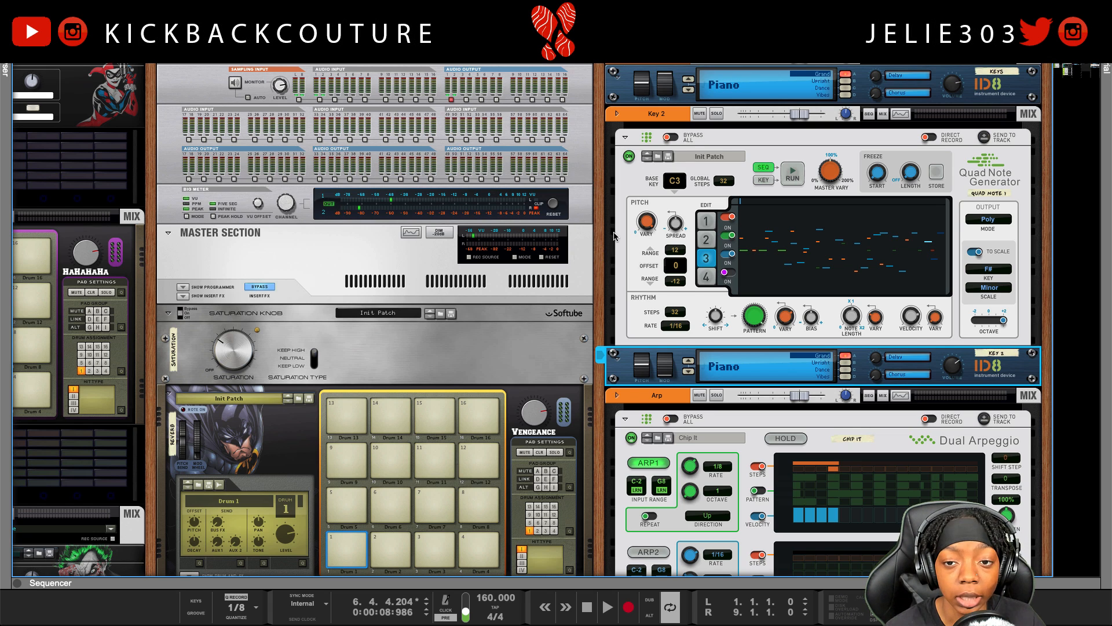
pyautogui.scroll(-10, 624, 281)
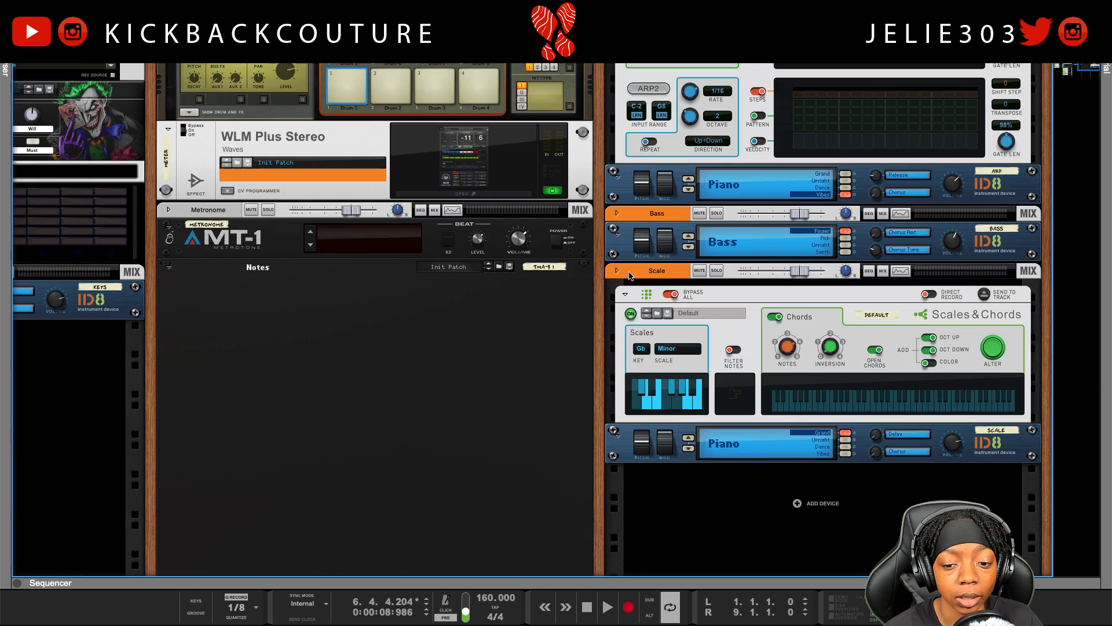